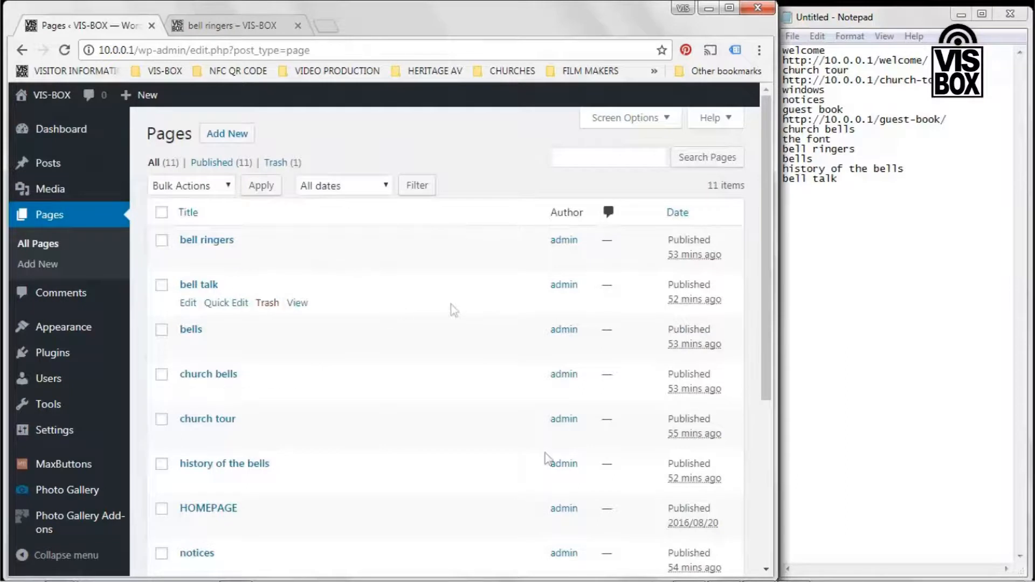
Bring up demonstration plan.jpg in Windows Photo Viewer and move its window to examine the planned pages and buttons
{"action": "mouse_move", "coordinate": [801, 576]}
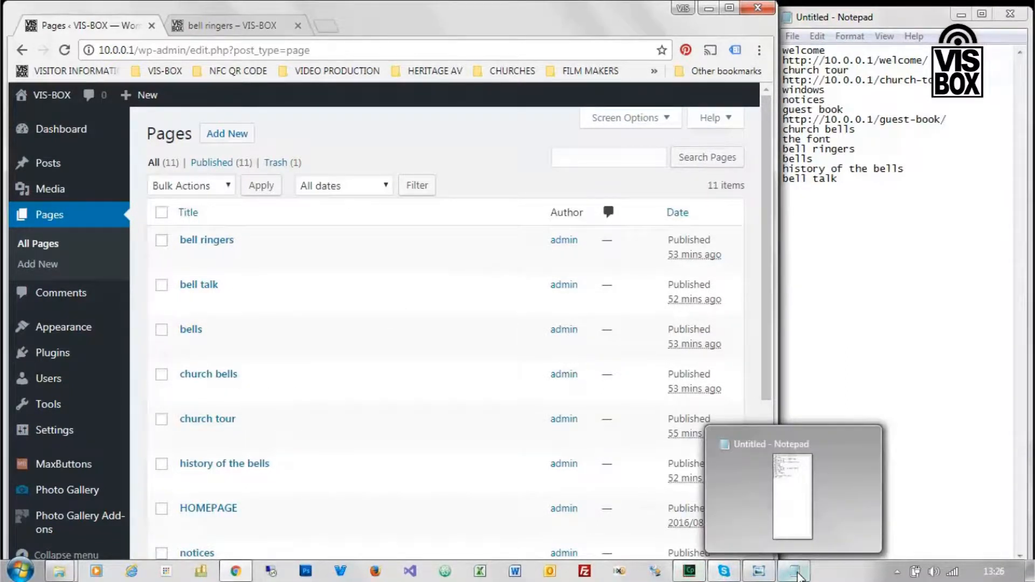
{"action": "left_click", "coordinate": [758, 572]}
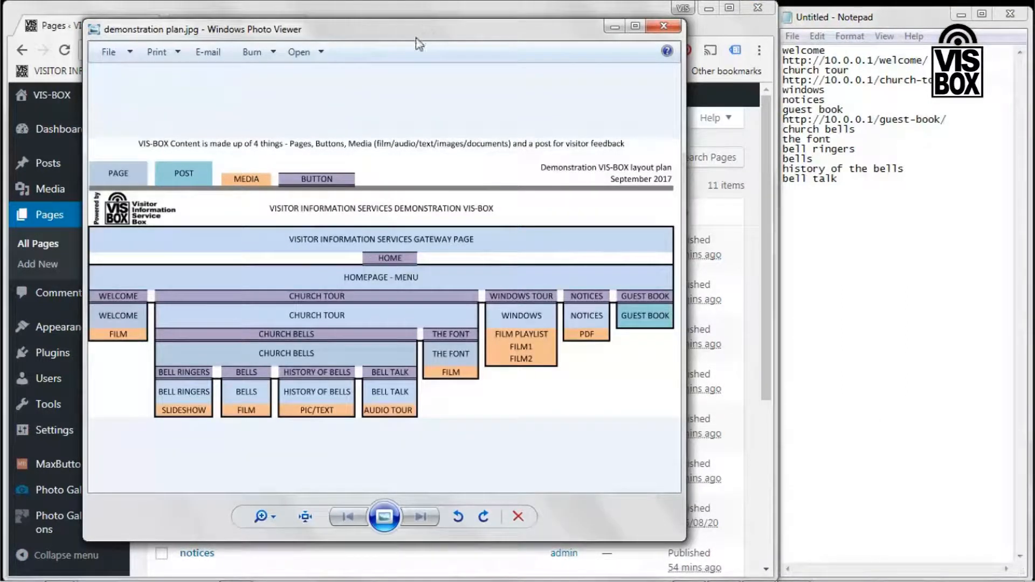
{"action": "left_click_drag", "start_coordinate": [426, 29], "coordinate": [591, 24]}
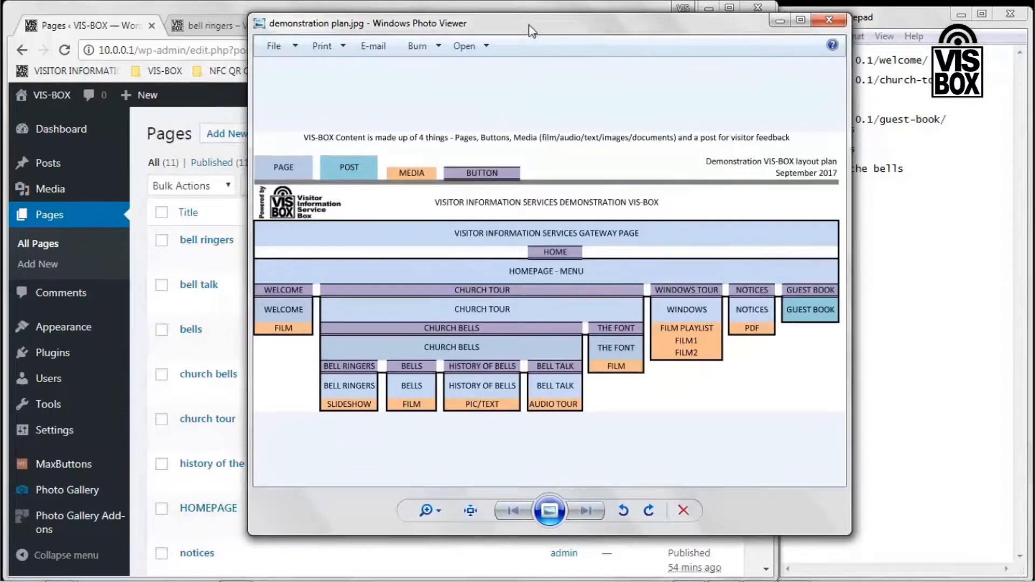
{"action": "left_click_drag", "start_coordinate": [533, 31], "coordinate": [476, 46]}
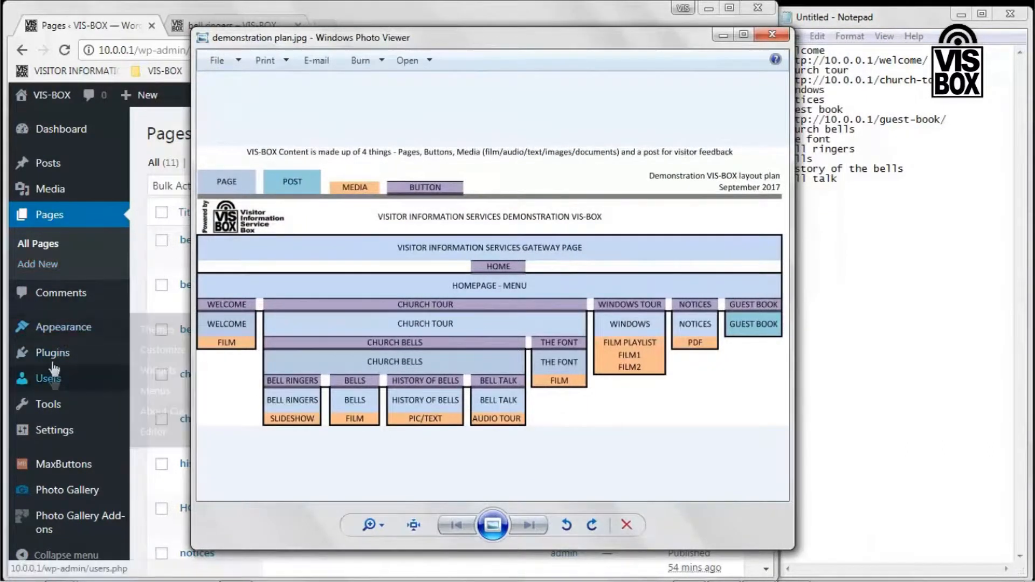
Return to the WordPress admin in the browser, open the MaxButtons overview and look through the existing buttons
{"action": "left_click", "coordinate": [48, 466]}
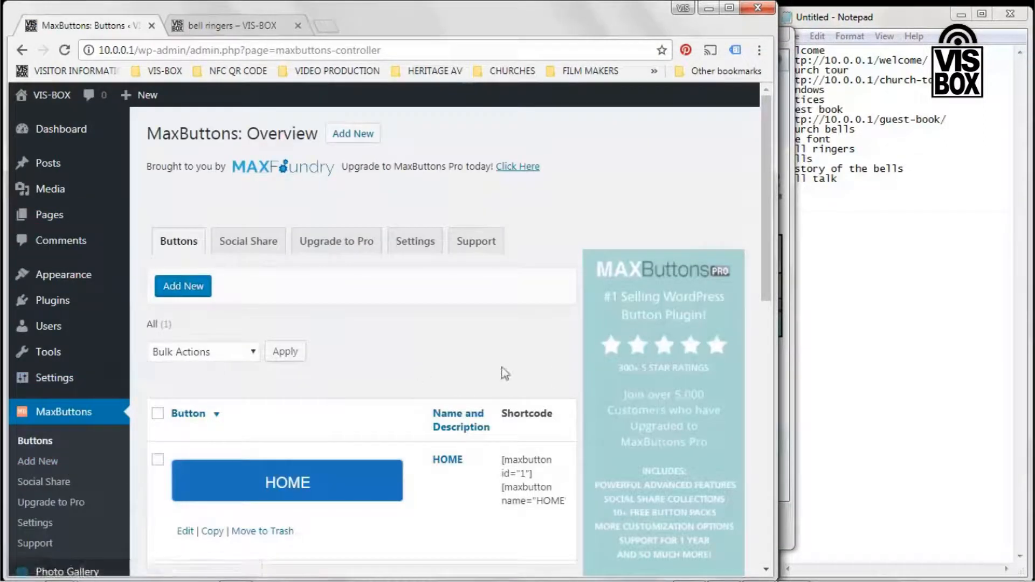
{"action": "scroll", "coordinate": [769, 268], "scroll_direction": "down", "scroll_amount": 2}
{"action": "scroll", "coordinate": [769, 268], "scroll_direction": "down", "scroll_amount": 4}
{"action": "scroll", "coordinate": [769, 270], "scroll_direction": "up", "scroll_amount": 6}
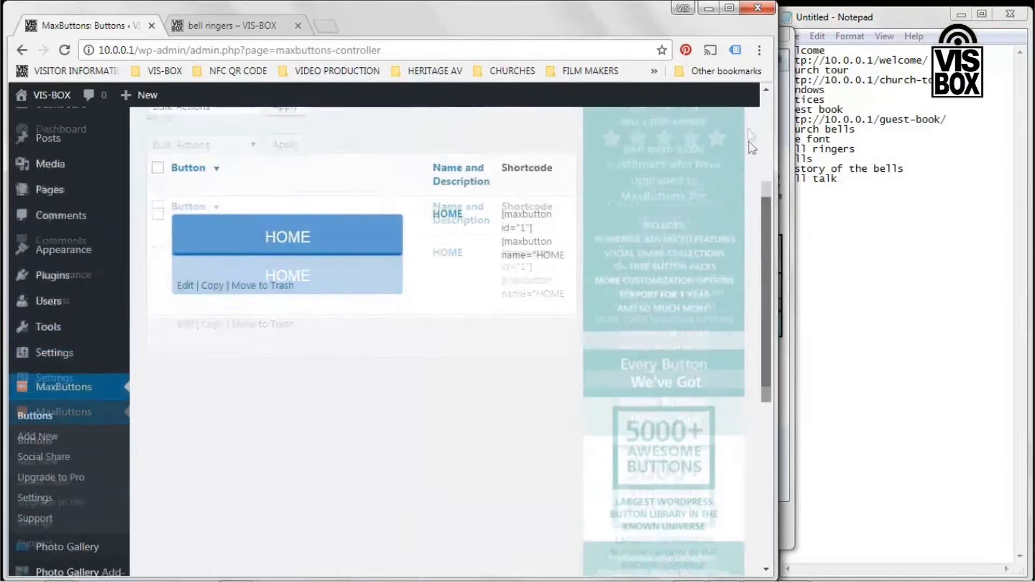
{"action": "scroll", "coordinate": [768, 274], "scroll_direction": "down", "scroll_amount": 2}
{"action": "scroll", "coordinate": [347, 398], "scroll_direction": "up", "scroll_amount": 3}
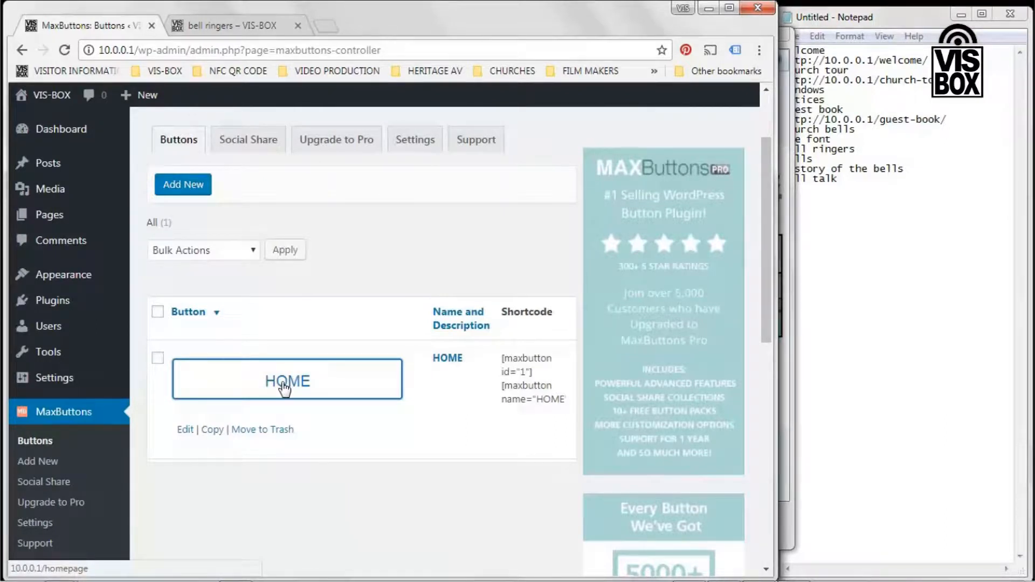
Open the HOME button for editing, collapse its preview and examine its basic, border, background, text shadow, container and advanced settings
{"action": "left_click", "coordinate": [183, 430]}
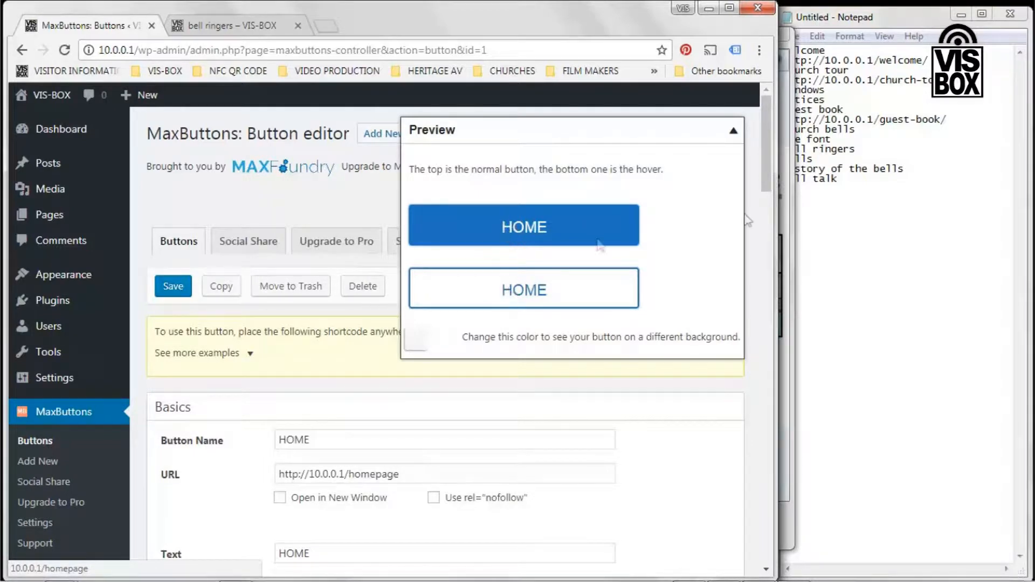
{"action": "scroll", "coordinate": [765, 199], "scroll_direction": "down", "scroll_amount": 3}
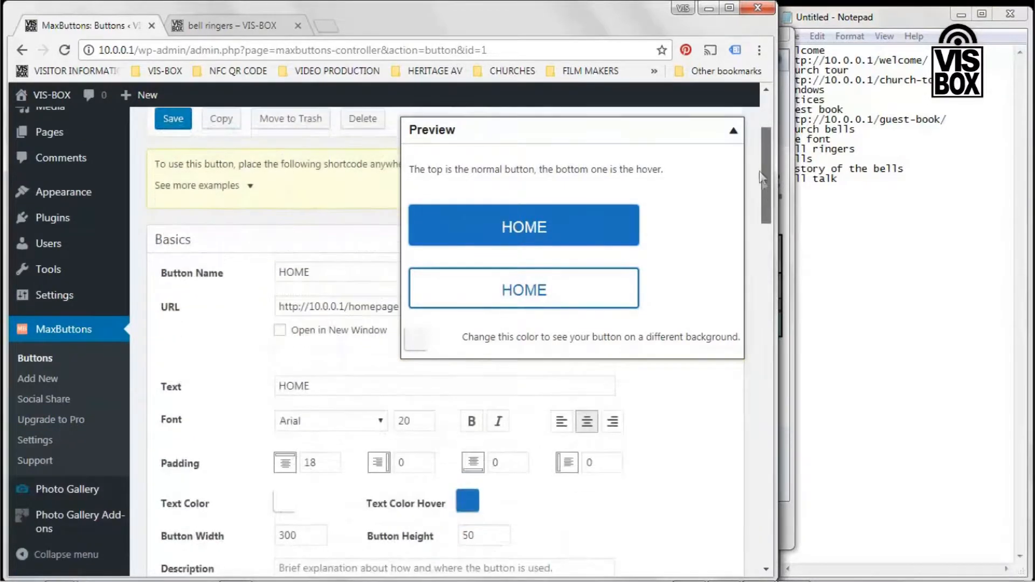
{"action": "left_click_drag", "start_coordinate": [765, 185], "coordinate": [759, 156]}
{"action": "left_click", "coordinate": [734, 131]}
{"action": "scroll", "coordinate": [758, 209], "scroll_direction": "down", "scroll_amount": 10}
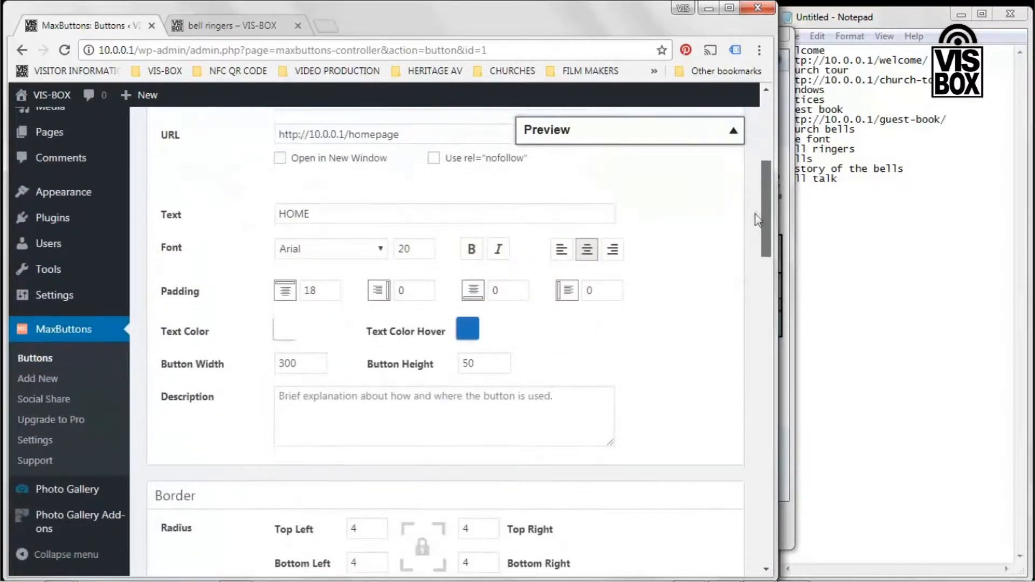
{"action": "scroll", "coordinate": [735, 298], "scroll_direction": "down", "scroll_amount": 10}
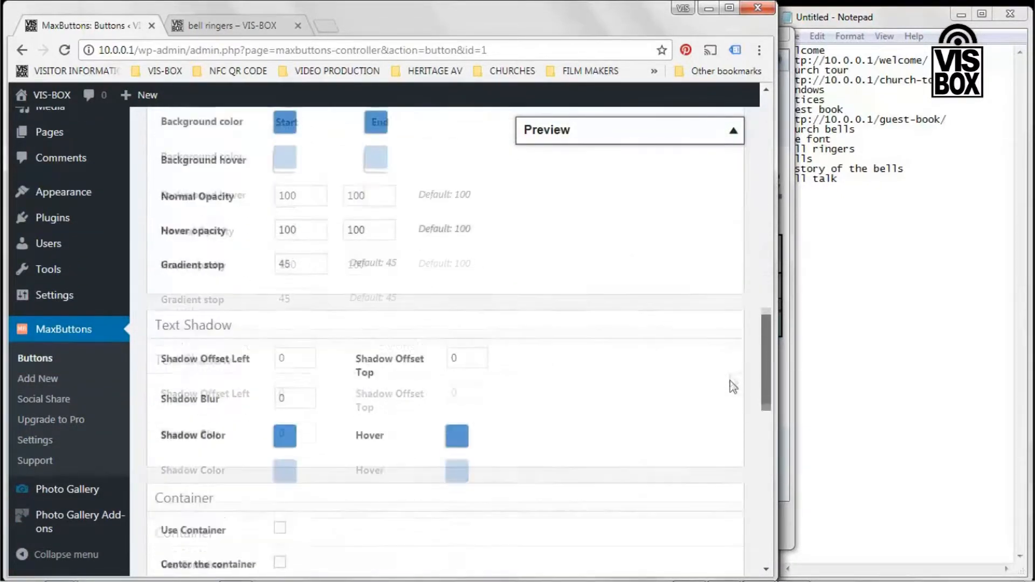
{"action": "scroll", "coordinate": [746, 403], "scroll_direction": "down", "scroll_amount": 8}
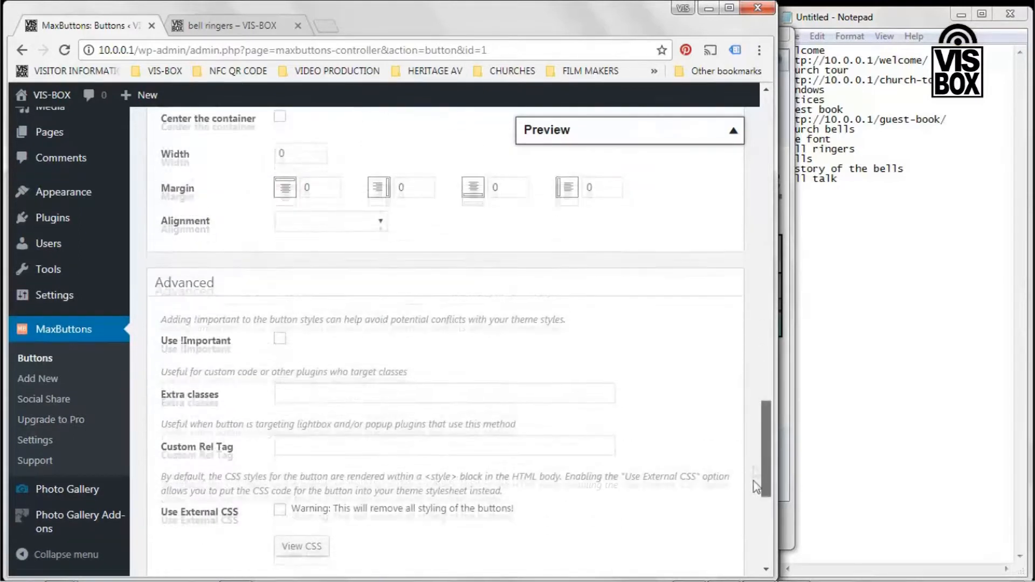
{"action": "scroll", "coordinate": [754, 422], "scroll_direction": "up", "scroll_amount": 20}
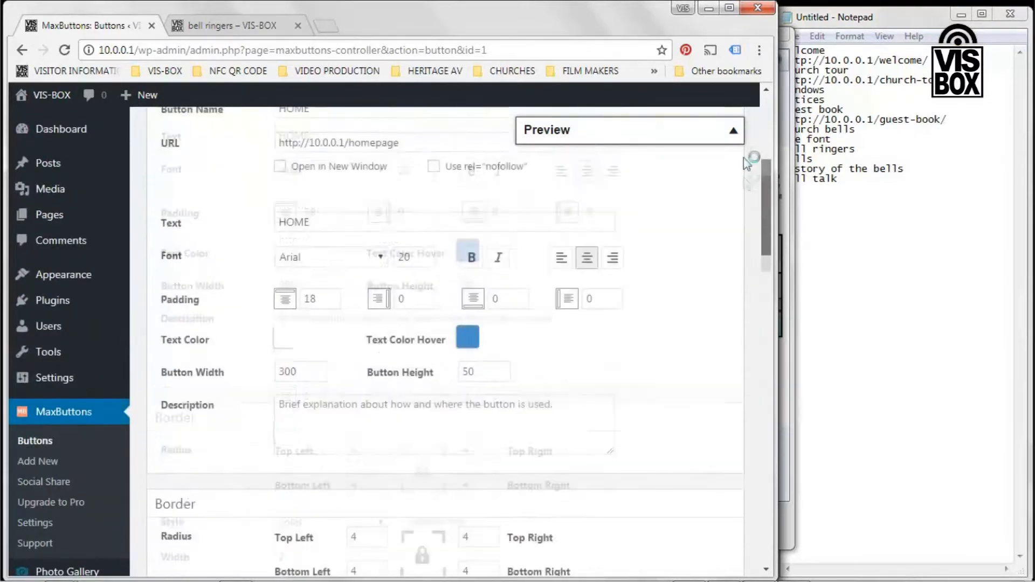
{"action": "scroll", "coordinate": [753, 144], "scroll_direction": "down", "scroll_amount": 3}
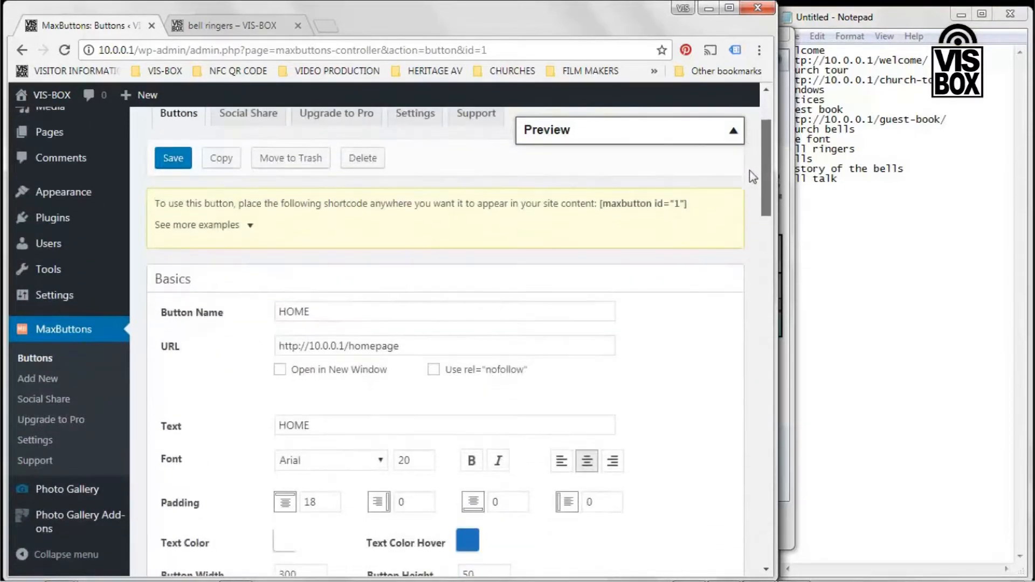
{"action": "scroll", "coordinate": [746, 201], "scroll_direction": "down", "scroll_amount": 5}
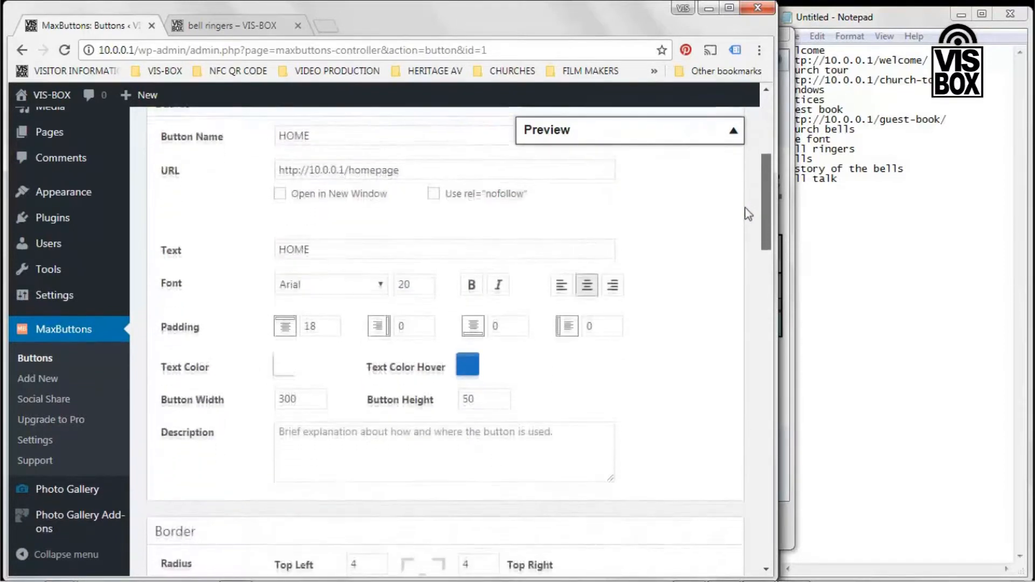
{"action": "scroll", "coordinate": [741, 270], "scroll_direction": "down", "scroll_amount": 4}
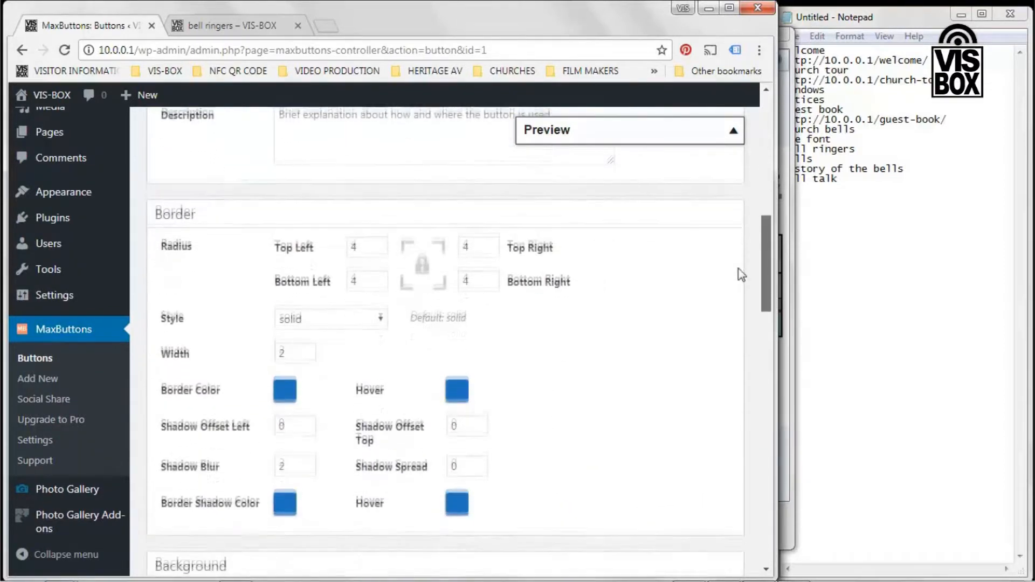
{"action": "scroll", "coordinate": [755, 294], "scroll_direction": "down", "scroll_amount": 2}
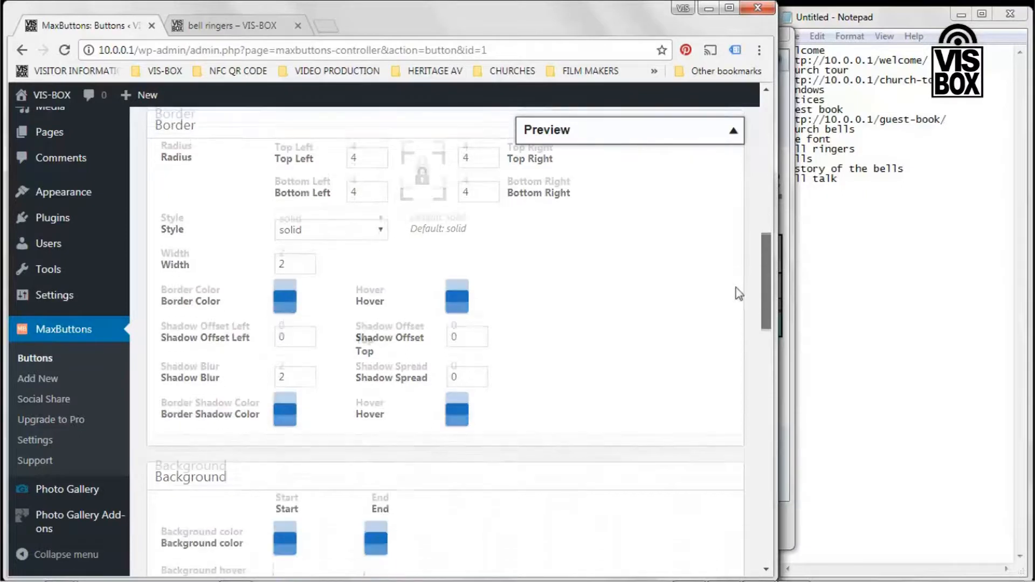
{"action": "scroll", "coordinate": [765, 302], "scroll_direction": "up", "scroll_amount": 12}
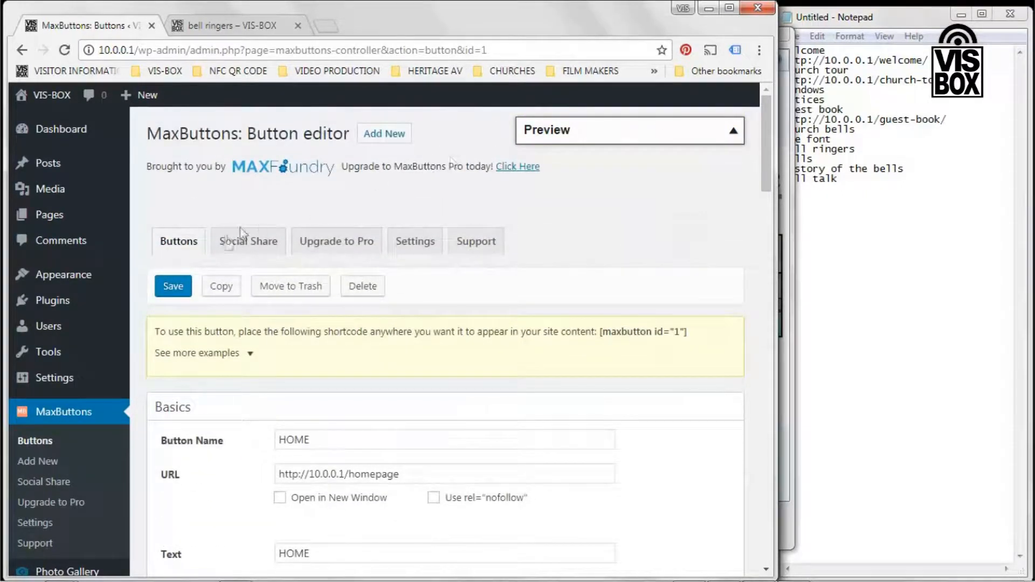
Go back to the buttons overview and make a copy of the HOME button
{"action": "left_click", "coordinate": [171, 246]}
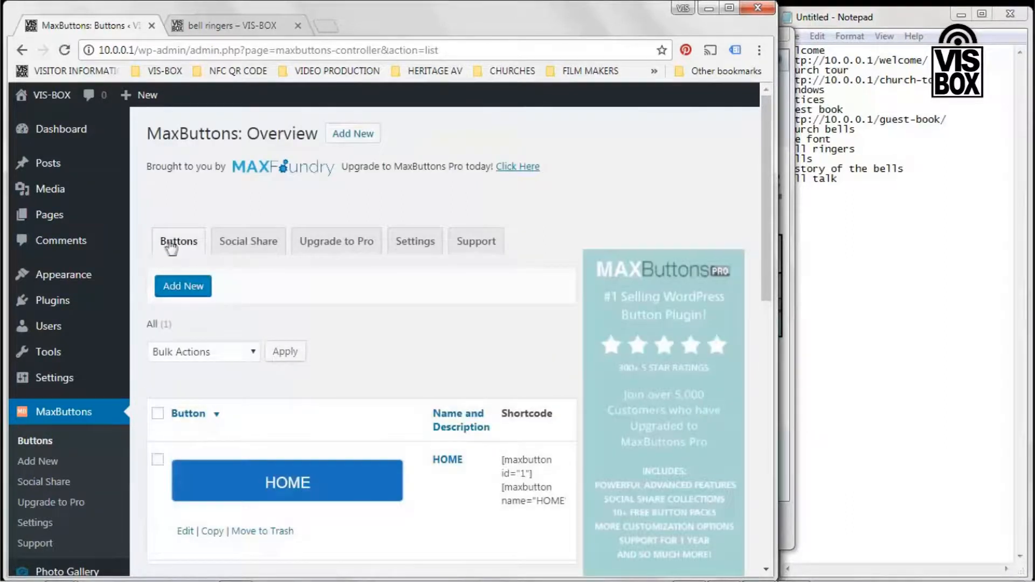
{"action": "scroll", "coordinate": [377, 362], "scroll_direction": "down", "scroll_amount": 3}
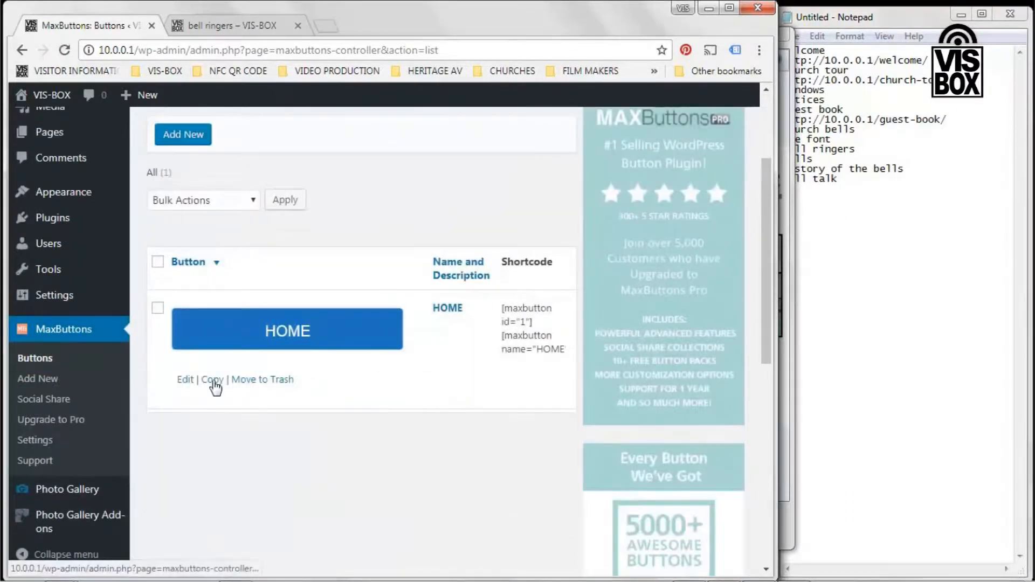
{"action": "left_click", "coordinate": [212, 381]}
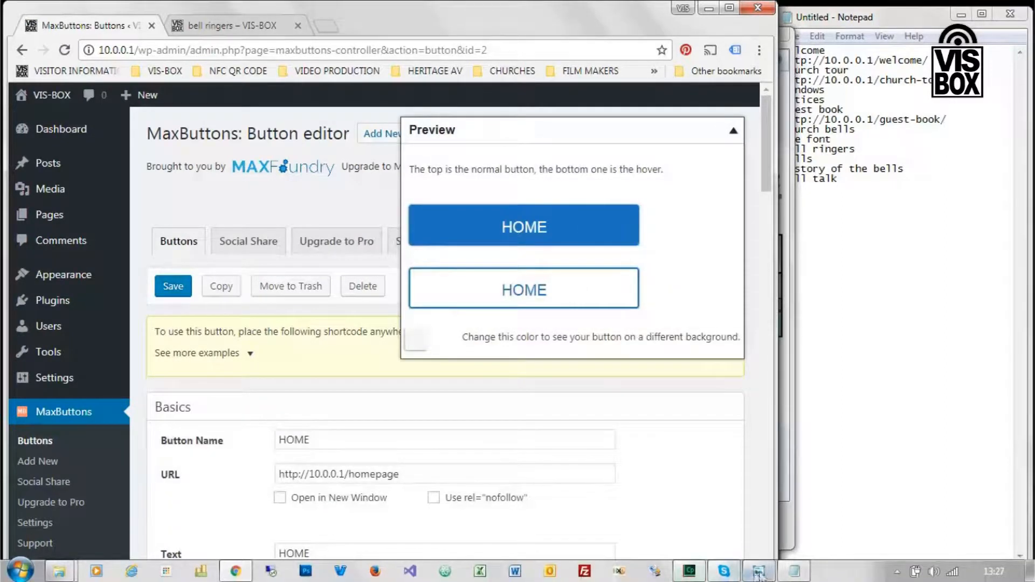
Consult the demonstration plan image, minimize it, and set the copied button's name to WELCOME
{"action": "left_click", "coordinate": [758, 573]}
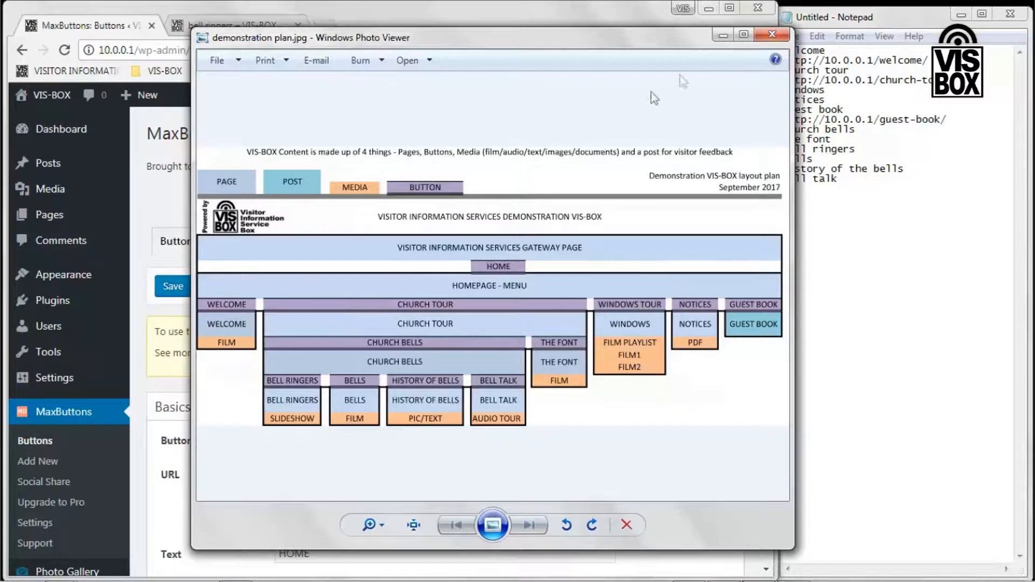
{"action": "left_click", "coordinate": [722, 35]}
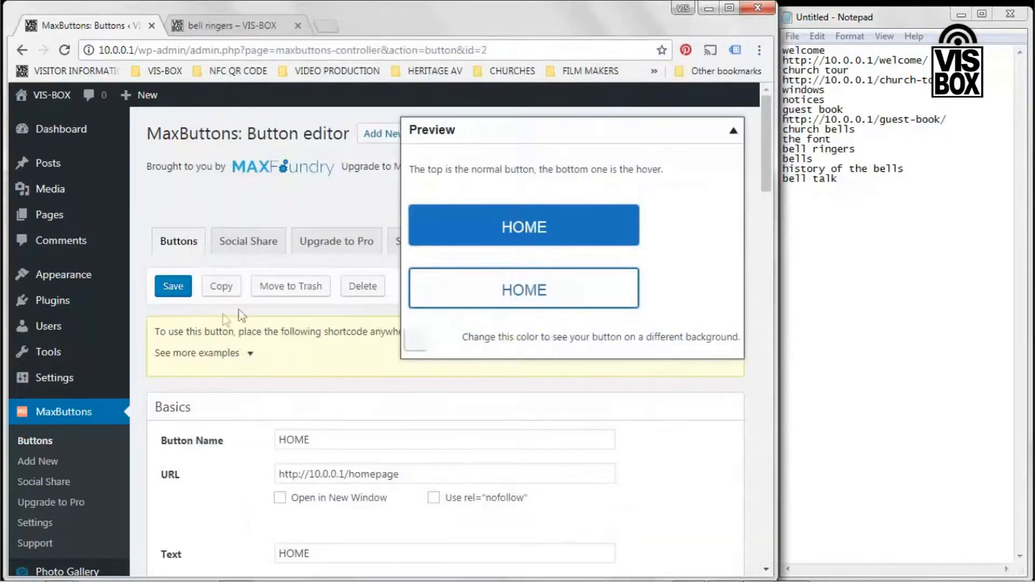
{"action": "left_click_drag", "start_coordinate": [321, 438], "coordinate": [260, 438]}
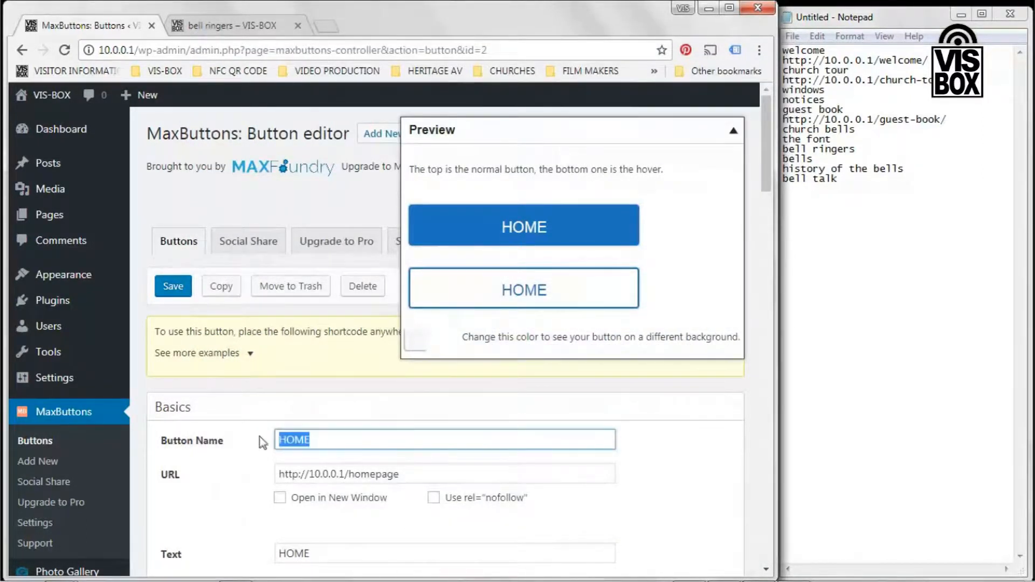
{"action": "type", "text": "WELCOME"}
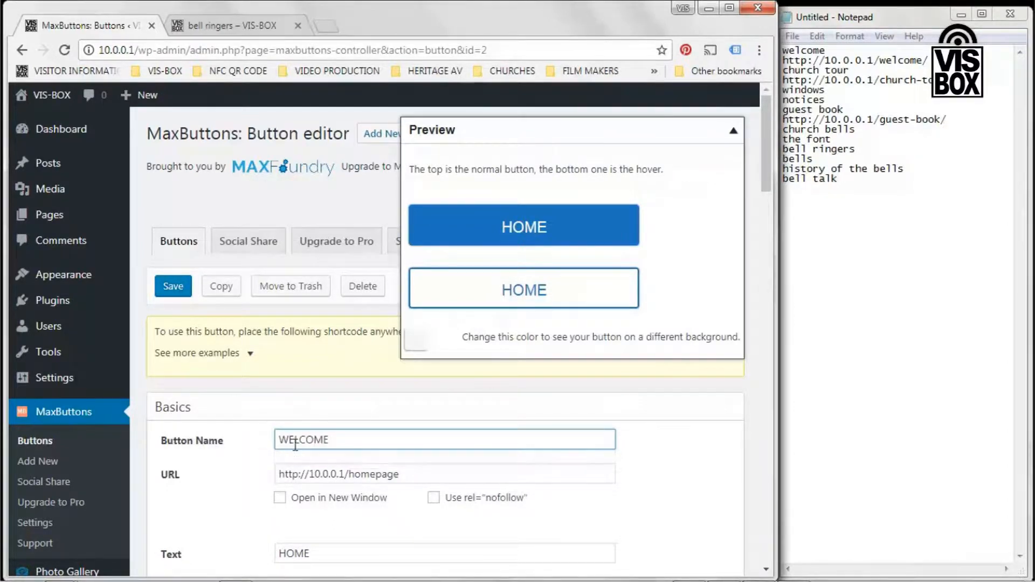
{"action": "scroll", "coordinate": [258, 435], "scroll_direction": "down", "scroll_amount": 2}
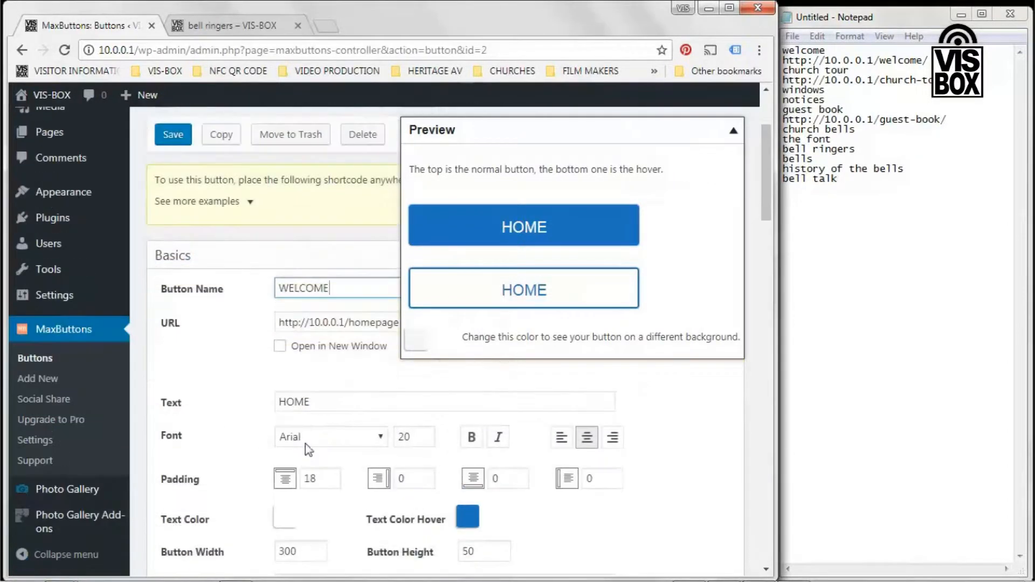
{"action": "scroll", "coordinate": [353, 430], "scroll_direction": "up", "scroll_amount": 1}
{"action": "left_click_drag", "start_coordinate": [415, 398], "coordinate": [354, 399]}
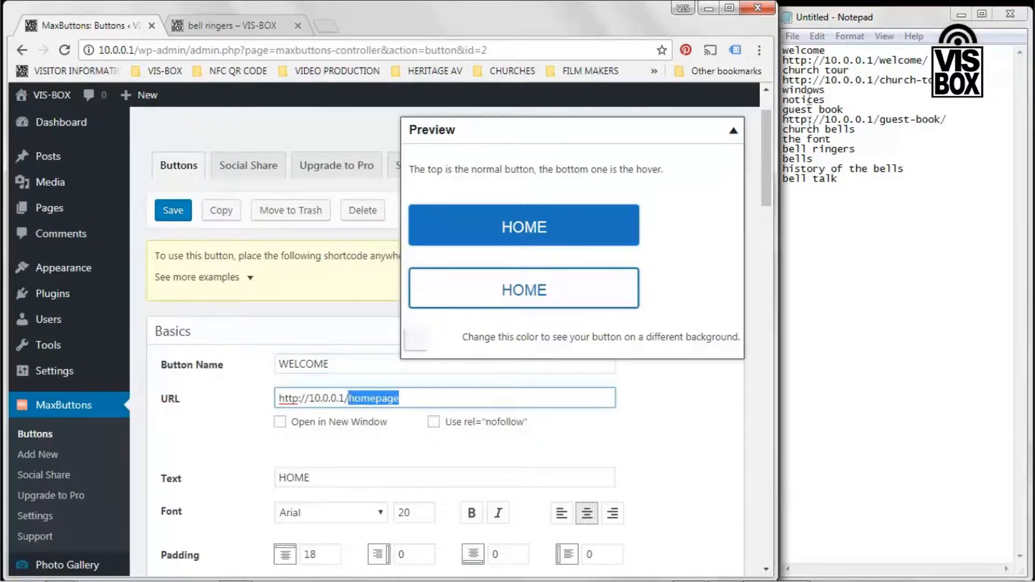
{"action": "type", "text": "welc"}
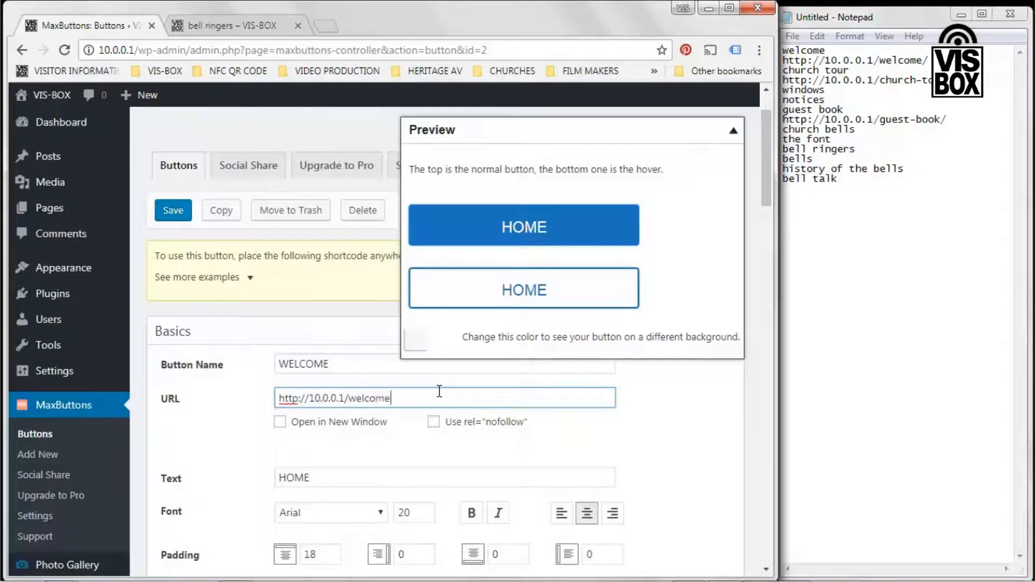
Set the button's text hover color to the purple preset swatch and close the color picker
{"action": "scroll", "coordinate": [408, 404], "scroll_direction": "down", "scroll_amount": 3}
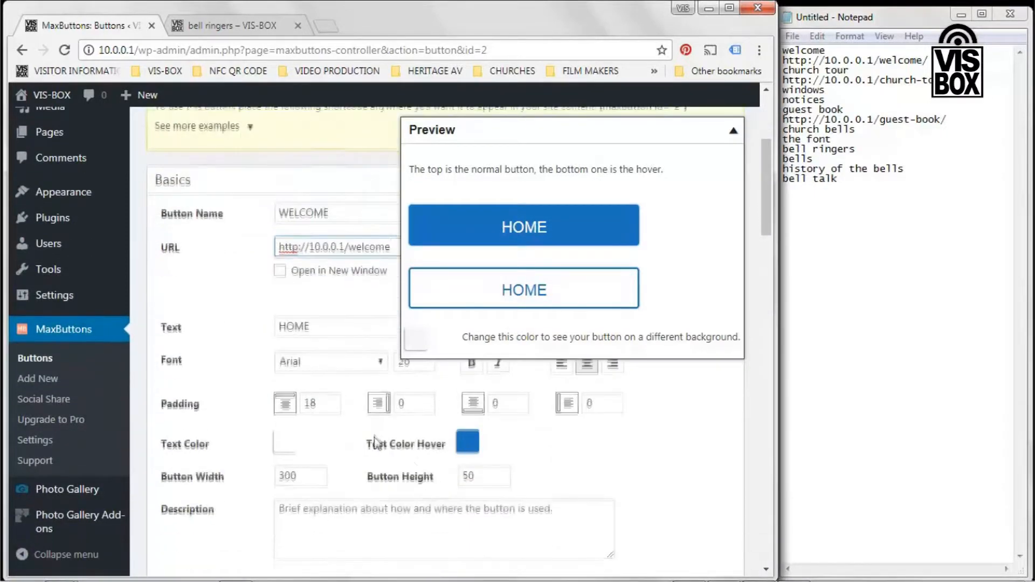
{"action": "left_click", "coordinate": [467, 440]}
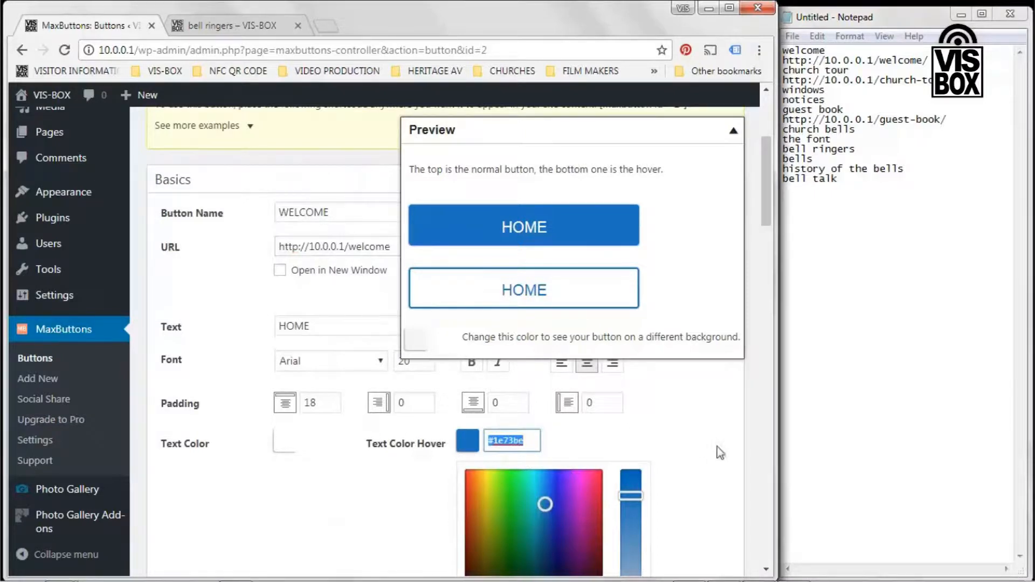
{"action": "scroll", "coordinate": [714, 448], "scroll_direction": "down", "scroll_amount": 5}
{"action": "scroll", "coordinate": [685, 452], "scroll_direction": "up", "scroll_amount": 3}
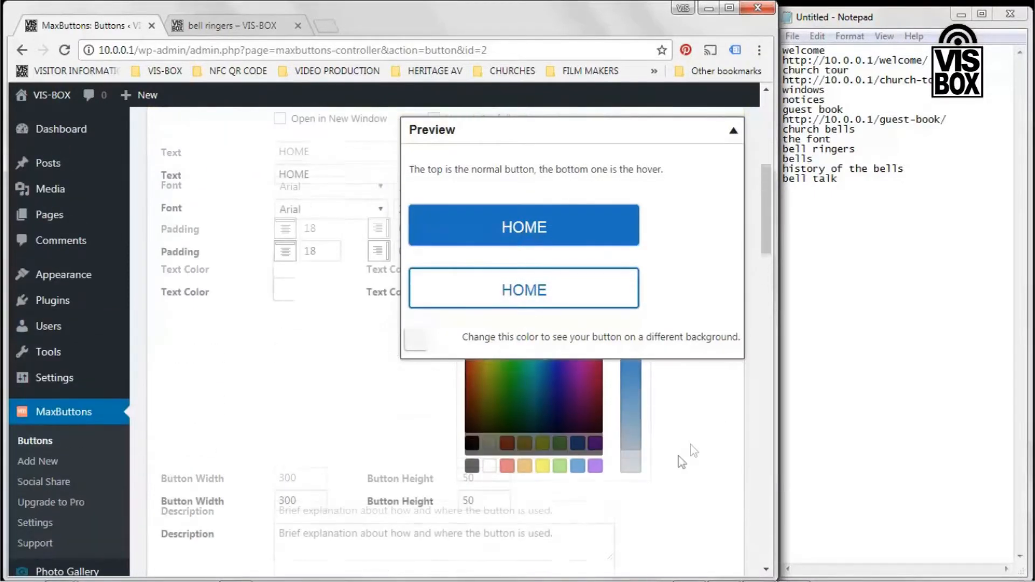
{"action": "left_click", "coordinate": [595, 466]}
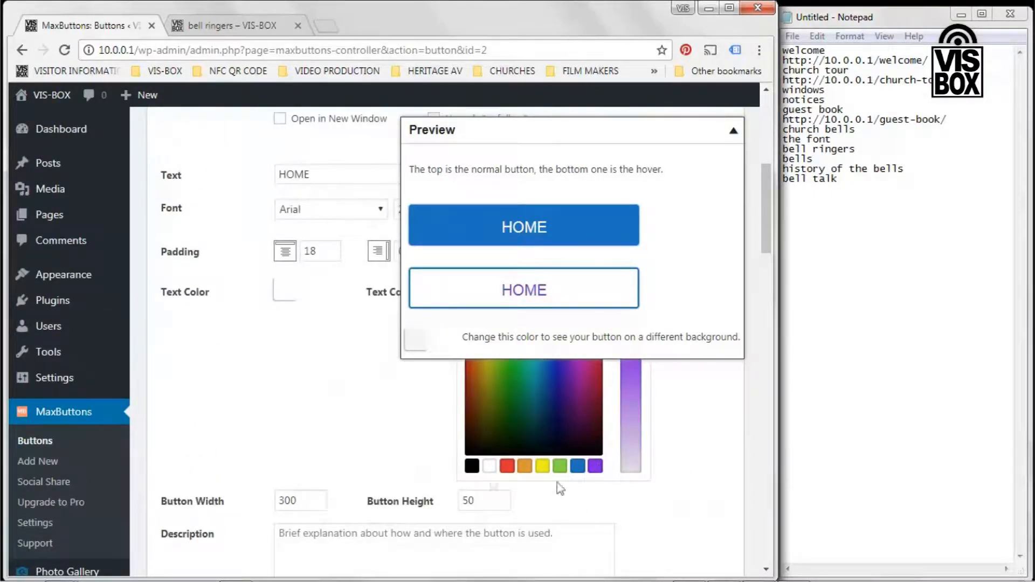
{"action": "left_click", "coordinate": [656, 515]}
Set the button's border hover color to the purple preset swatch and close the color picker
{"action": "scroll", "coordinate": [615, 515], "scroll_direction": "down", "scroll_amount": 4}
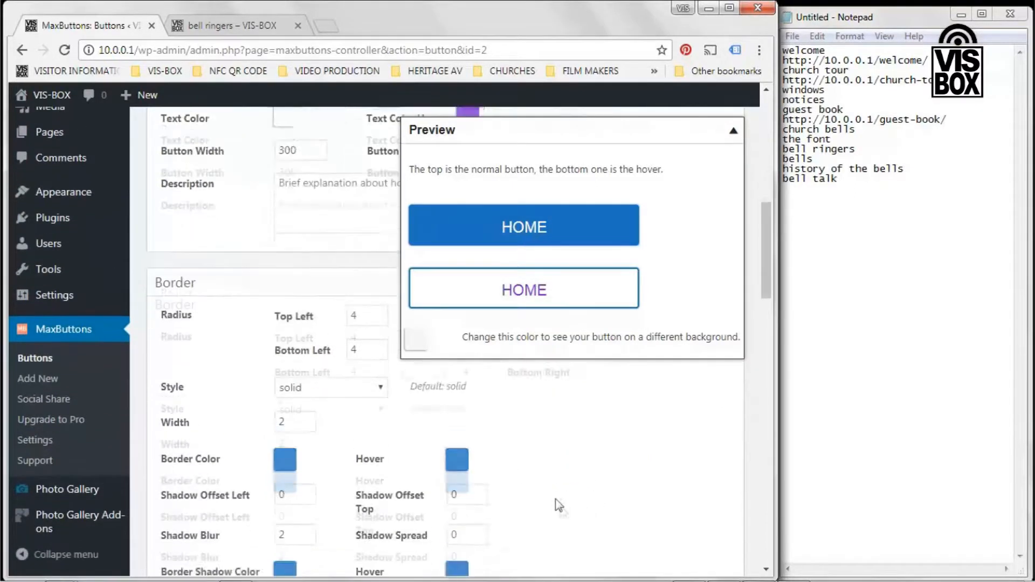
{"action": "left_click", "coordinate": [457, 405]}
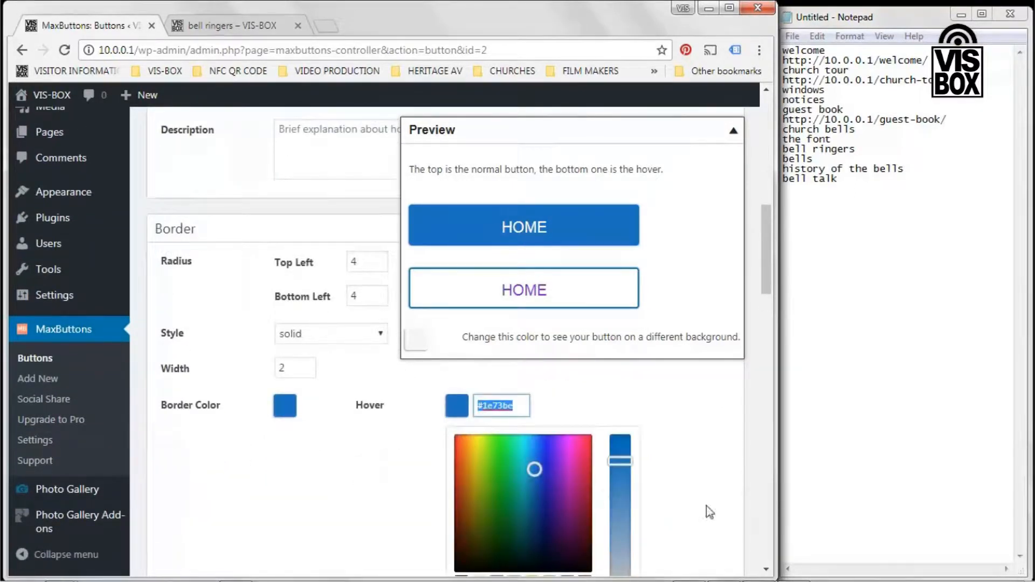
{"action": "scroll", "coordinate": [683, 509], "scroll_direction": "down", "scroll_amount": 2}
{"action": "scroll", "coordinate": [680, 503], "scroll_direction": "down", "scroll_amount": 1}
{"action": "scroll", "coordinate": [590, 470], "scroll_direction": "up", "scroll_amount": 2}
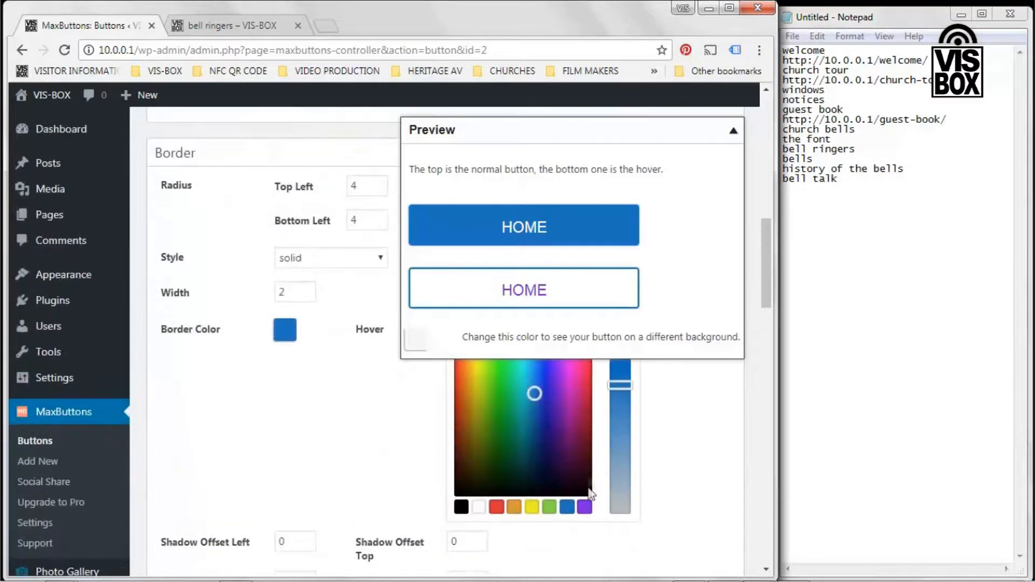
{"action": "left_click", "coordinate": [585, 508]}
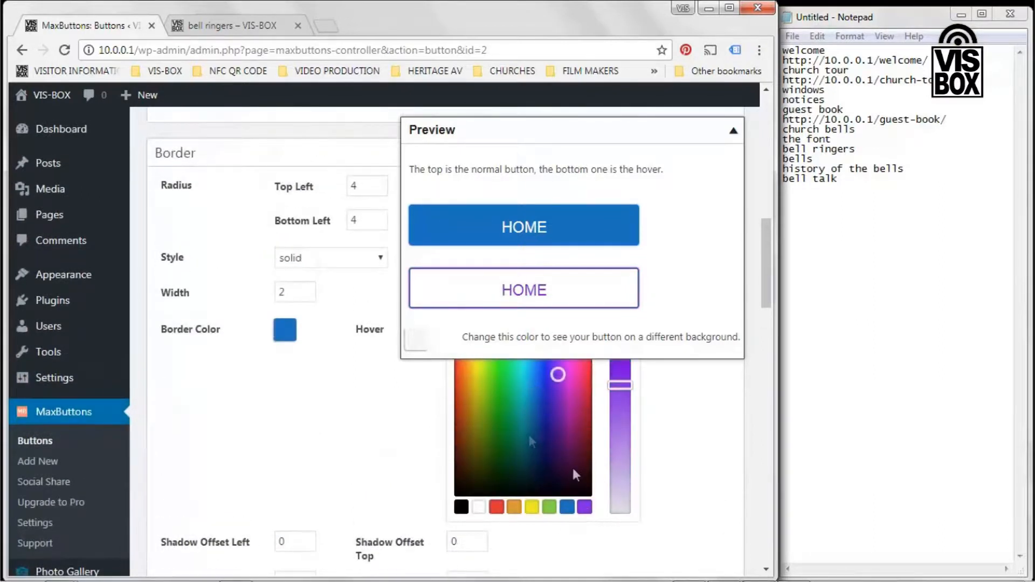
{"action": "left_click", "coordinate": [342, 409]}
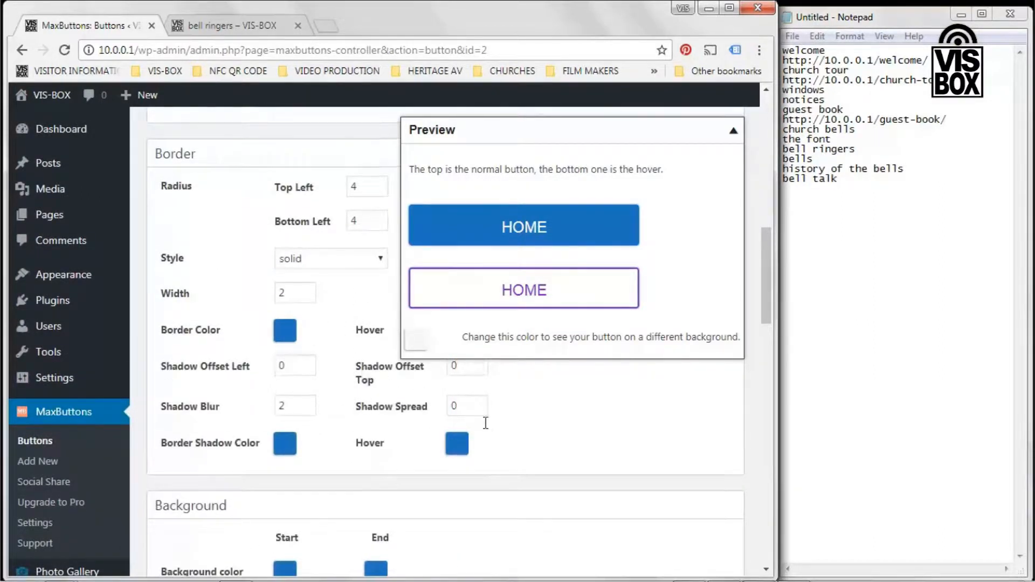
Collapse the button preview and set the normal border color to the purple preset swatch (#8224e3)
{"action": "scroll", "coordinate": [340, 437], "scroll_direction": "up", "scroll_amount": 1}
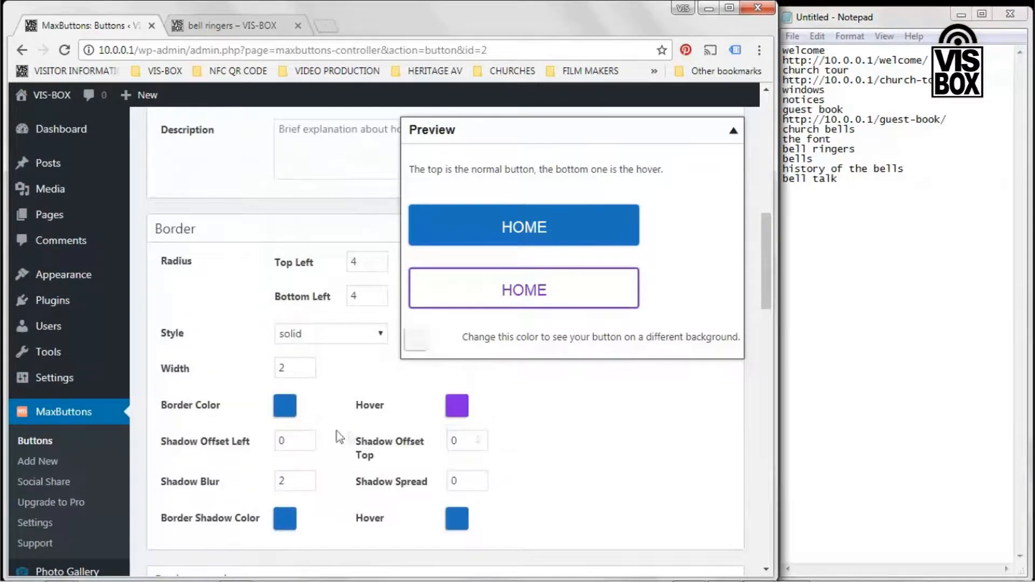
{"action": "left_click", "coordinate": [733, 133]}
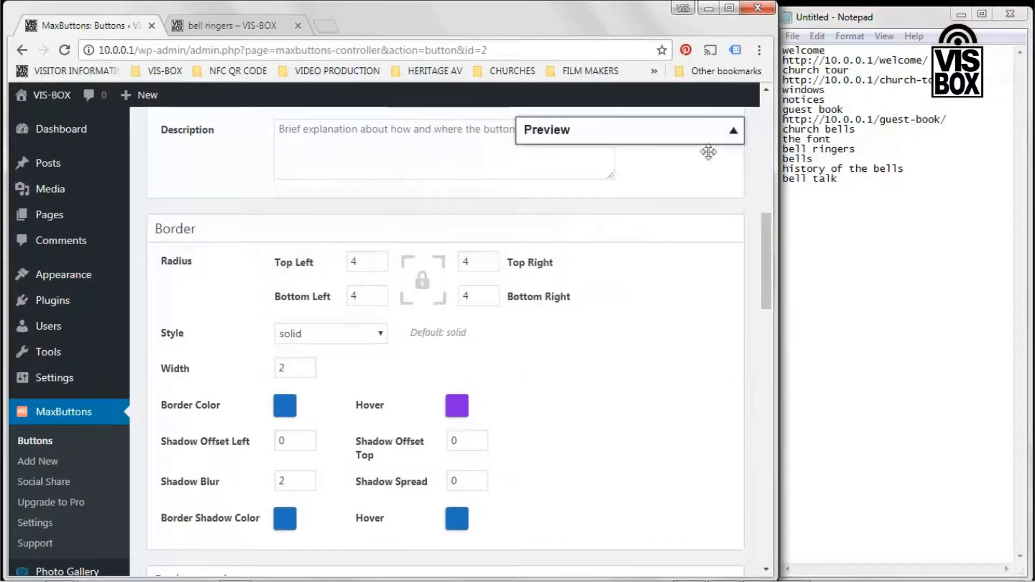
{"action": "left_click", "coordinate": [280, 409]}
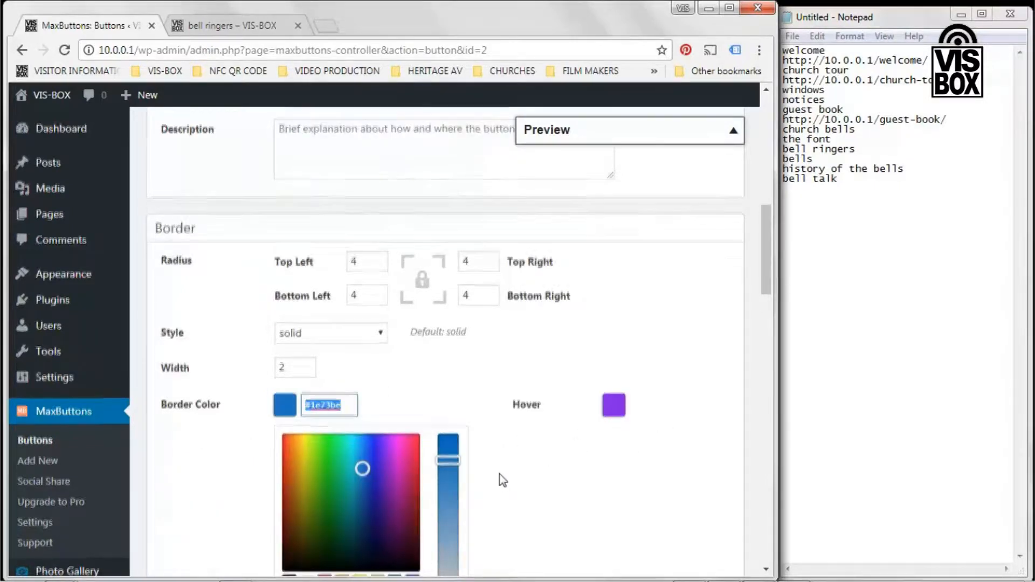
{"action": "scroll", "coordinate": [500, 479], "scroll_direction": "down", "scroll_amount": 1}
{"action": "left_click", "coordinate": [413, 507]}
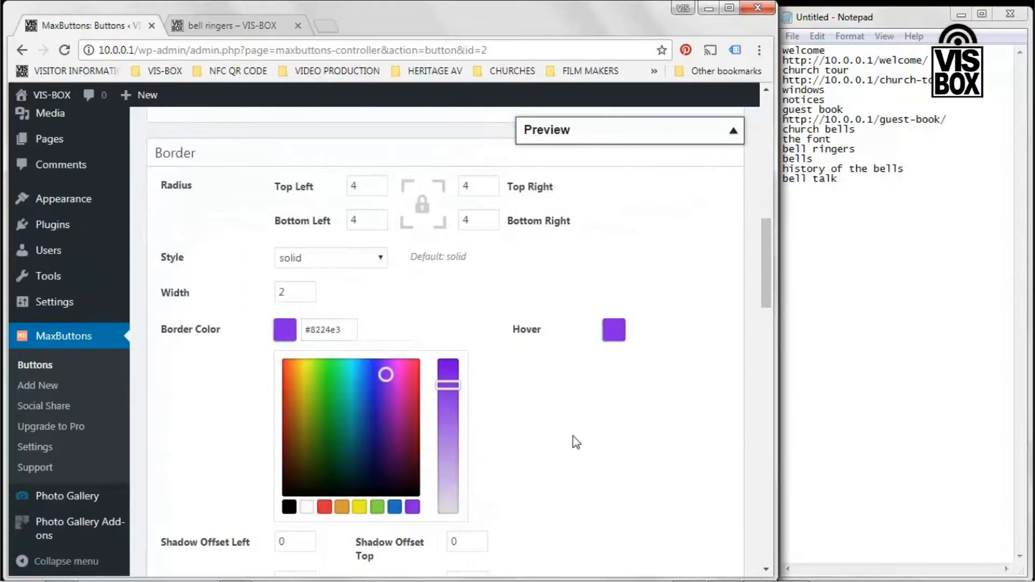
{"action": "left_click", "coordinate": [574, 439]}
Set both the border shadow color and its hover color to the purple preset swatch (#8224e3)
{"action": "left_click", "coordinate": [282, 430]}
{"action": "scroll", "coordinate": [361, 350], "scroll_direction": "down", "scroll_amount": 3}
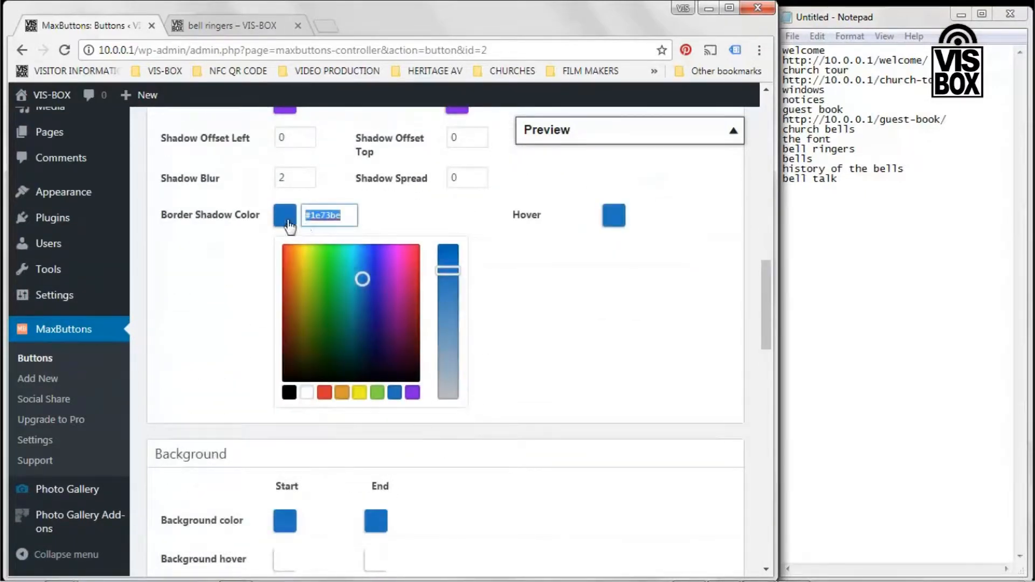
{"action": "left_click", "coordinate": [413, 393]}
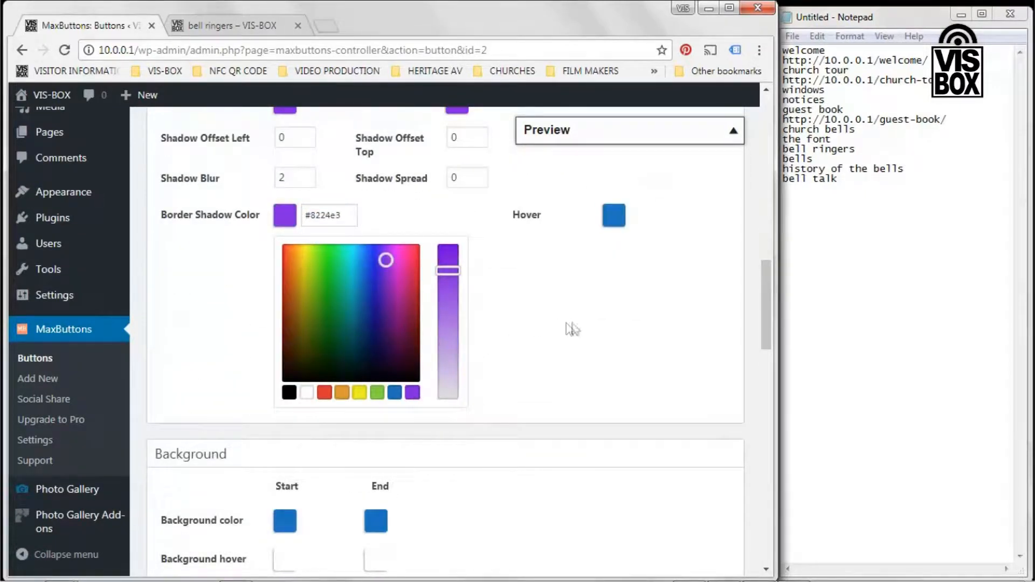
{"action": "left_click", "coordinate": [615, 216]}
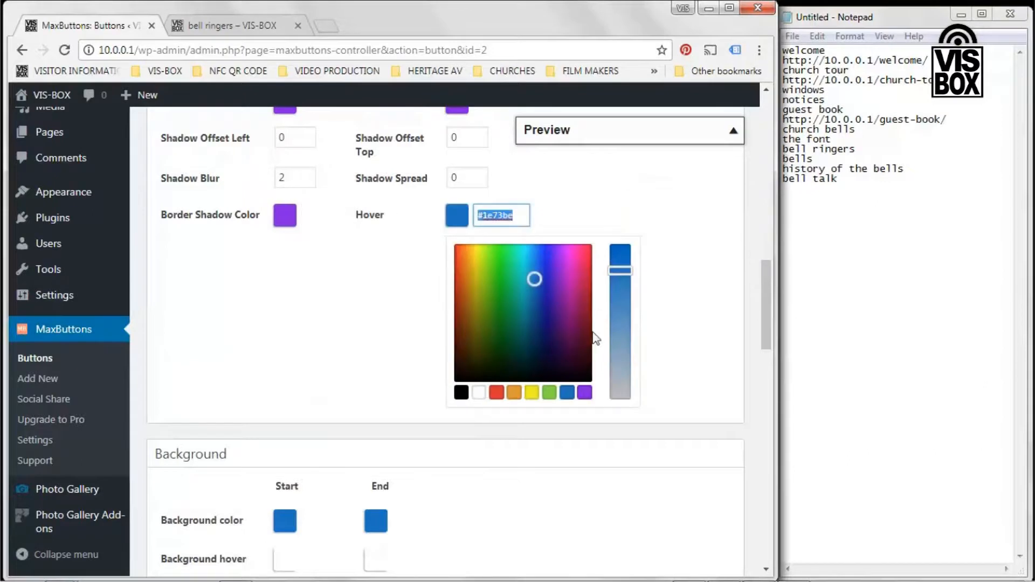
{"action": "left_click", "coordinate": [584, 392]}
Set the end and start background colors to the purple preset swatch (#8224e3) and close the color picker
{"action": "scroll", "coordinate": [488, 476], "scroll_direction": "down", "scroll_amount": 2}
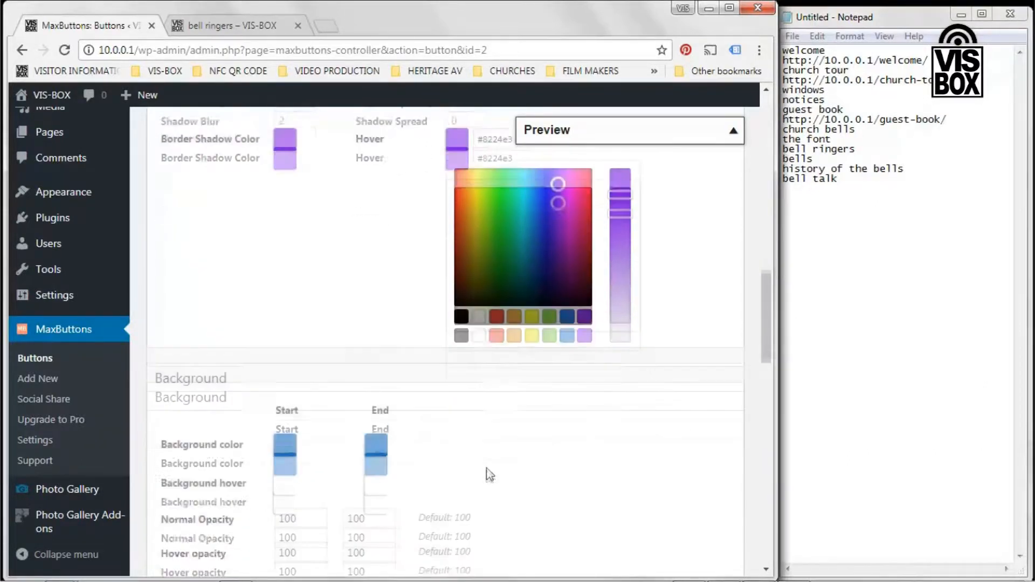
{"action": "left_click", "coordinate": [381, 447]}
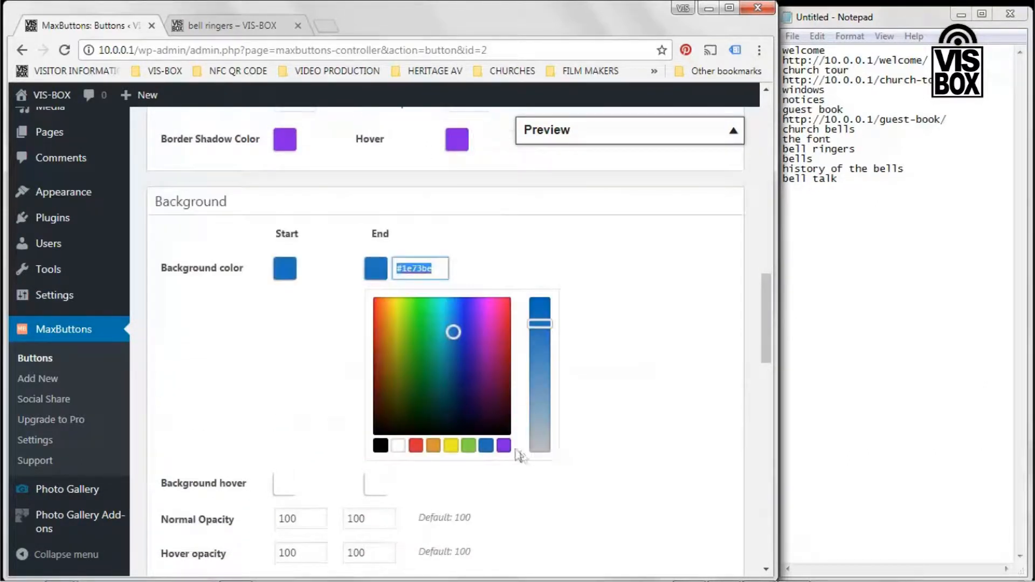
{"action": "left_click", "coordinate": [504, 445]}
{"action": "left_click", "coordinate": [284, 268]}
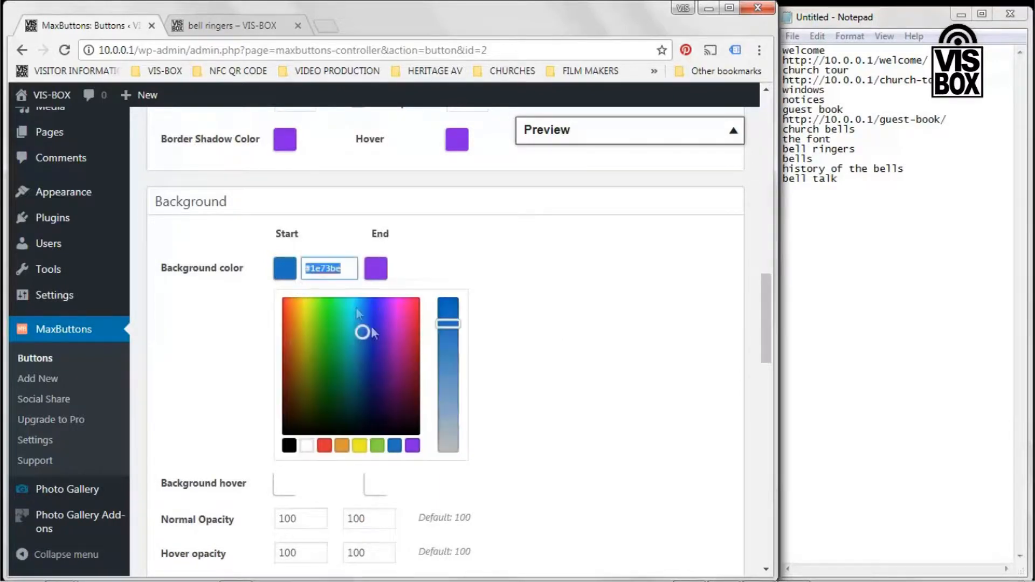
{"action": "left_click", "coordinate": [414, 446]}
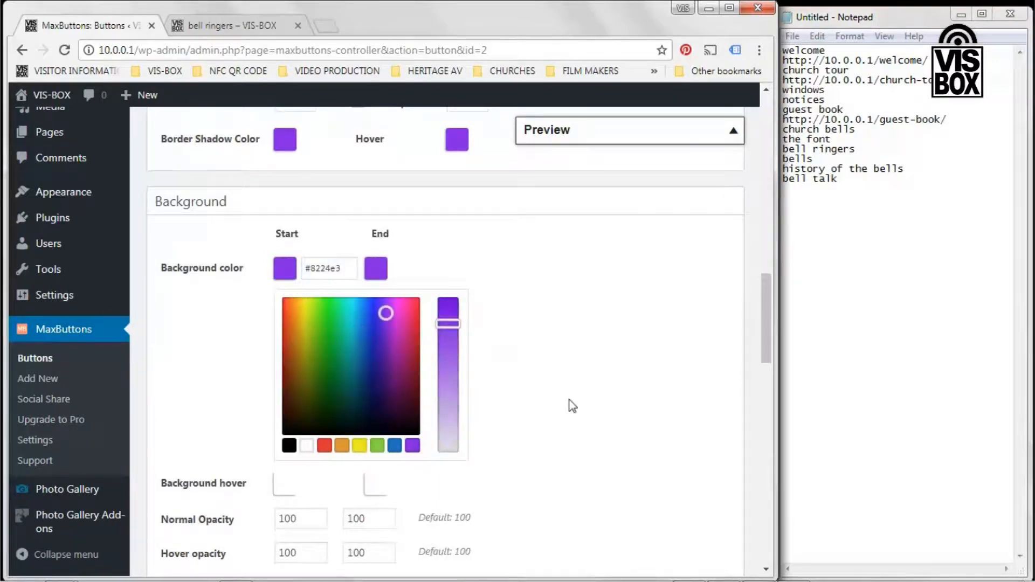
{"action": "left_click", "coordinate": [607, 398]}
Set the text shadow's hover and normal colors to the purple preset swatch (#8224e3) and close the color picker
{"action": "scroll", "coordinate": [593, 393], "scroll_direction": "down", "scroll_amount": 4}
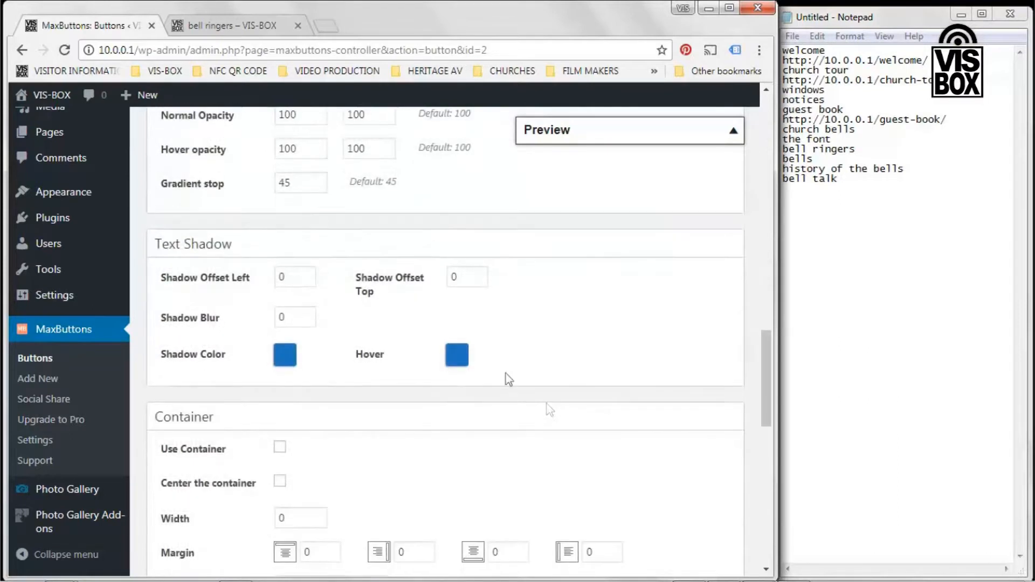
{"action": "left_click", "coordinate": [457, 354]}
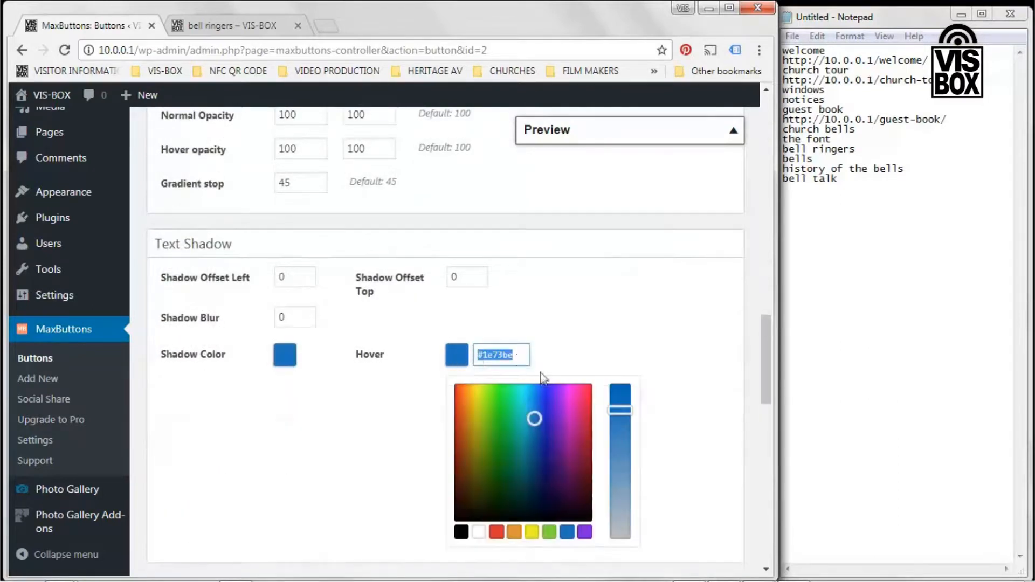
{"action": "left_click", "coordinate": [585, 533]}
{"action": "left_click", "coordinate": [285, 356]}
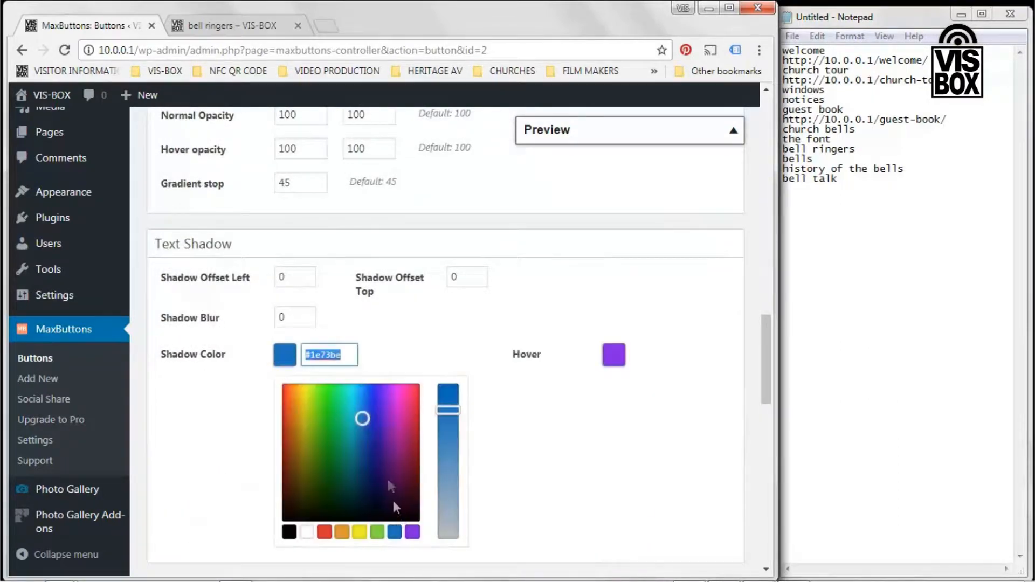
{"action": "left_click", "coordinate": [413, 533]}
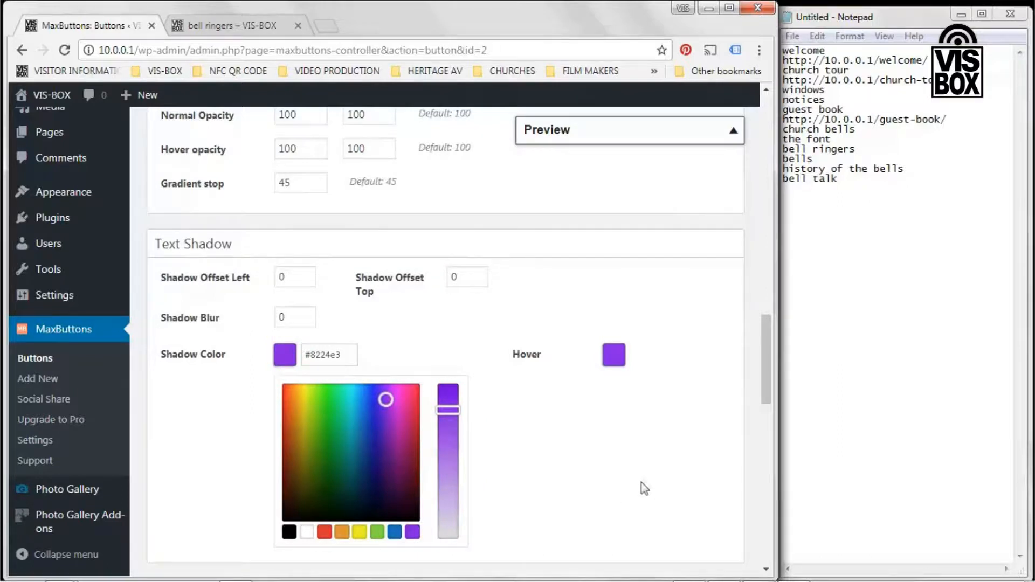
{"action": "scroll", "coordinate": [646, 486], "scroll_direction": "down", "scroll_amount": 4}
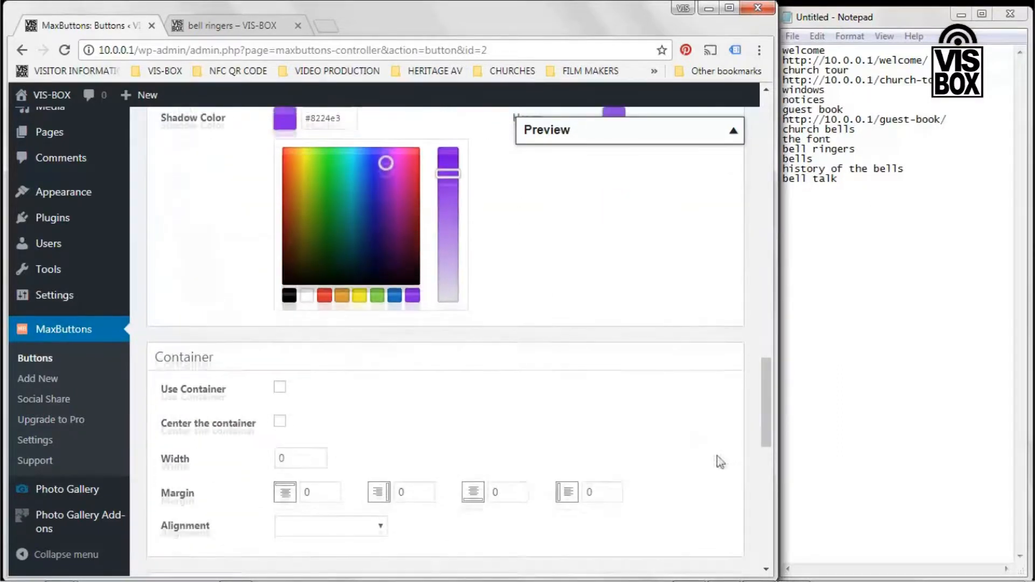
{"action": "scroll", "coordinate": [711, 466], "scroll_direction": "down", "scroll_amount": 4}
{"action": "scroll", "coordinate": [696, 466], "scroll_direction": "up", "scroll_amount": 8}
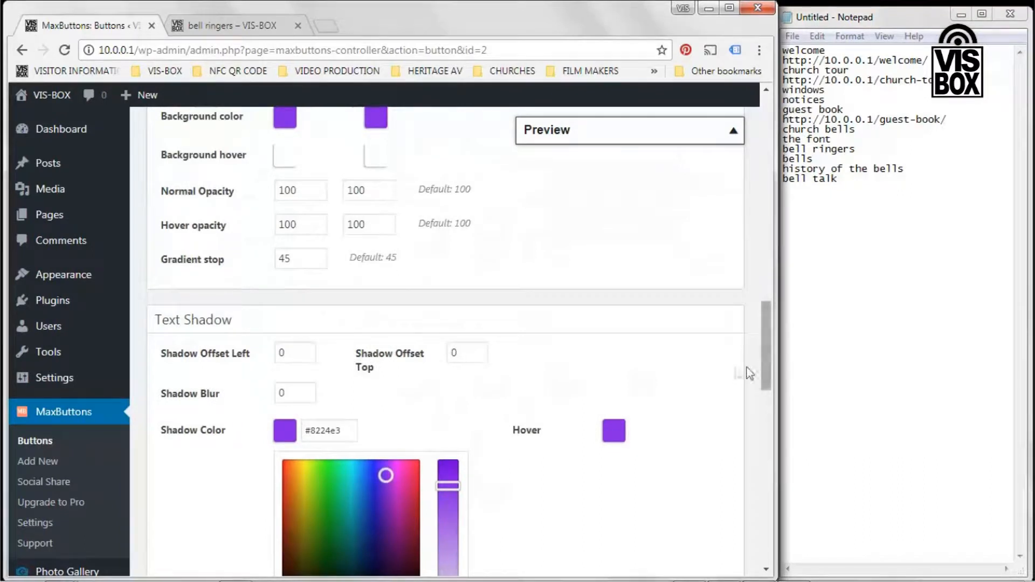
{"action": "left_click", "coordinate": [716, 374]}
Replace the button's display text with WELCOME and expand the preview to check the design
{"action": "scroll", "coordinate": [656, 406], "scroll_direction": "up", "scroll_amount": 6}
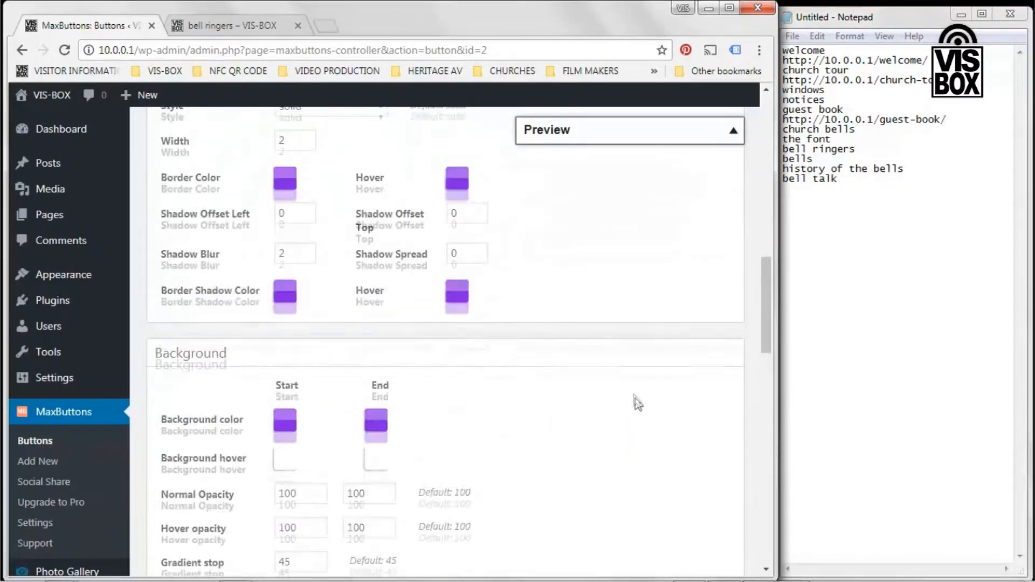
{"action": "scroll", "coordinate": [634, 400], "scroll_direction": "up", "scroll_amount": 6}
{"action": "scroll", "coordinate": [412, 493], "scroll_direction": "down", "scroll_amount": 5}
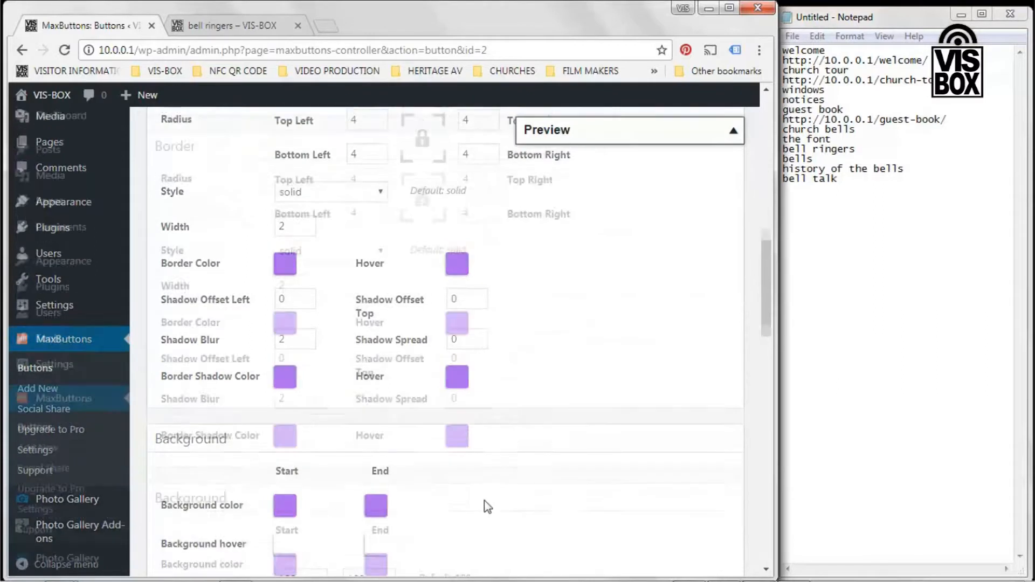
{"action": "scroll", "coordinate": [483, 501], "scroll_direction": "up", "scroll_amount": 10}
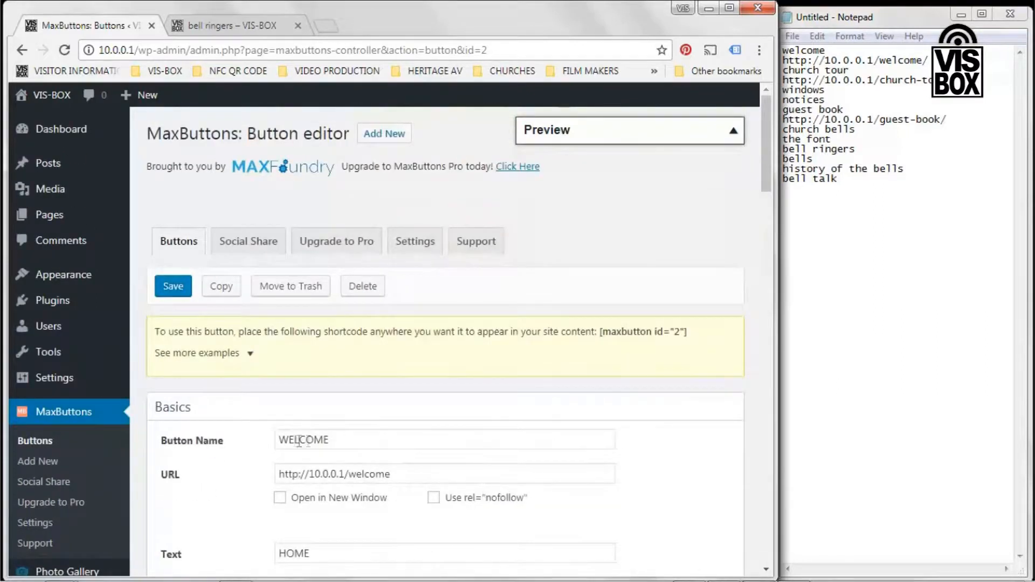
{"action": "scroll", "coordinate": [404, 445], "scroll_direction": "down", "scroll_amount": 3}
{"action": "left_click_drag", "start_coordinate": [321, 402], "coordinate": [254, 400]}
{"action": "type", "text": "WEL"}
{"action": "type", "text": "ME"}
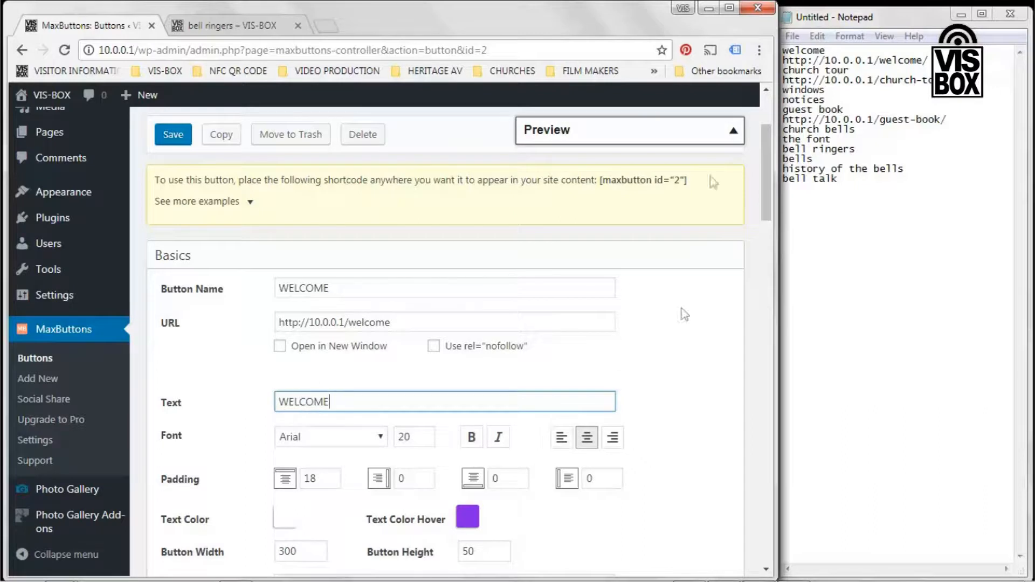
{"action": "left_click", "coordinate": [734, 131]}
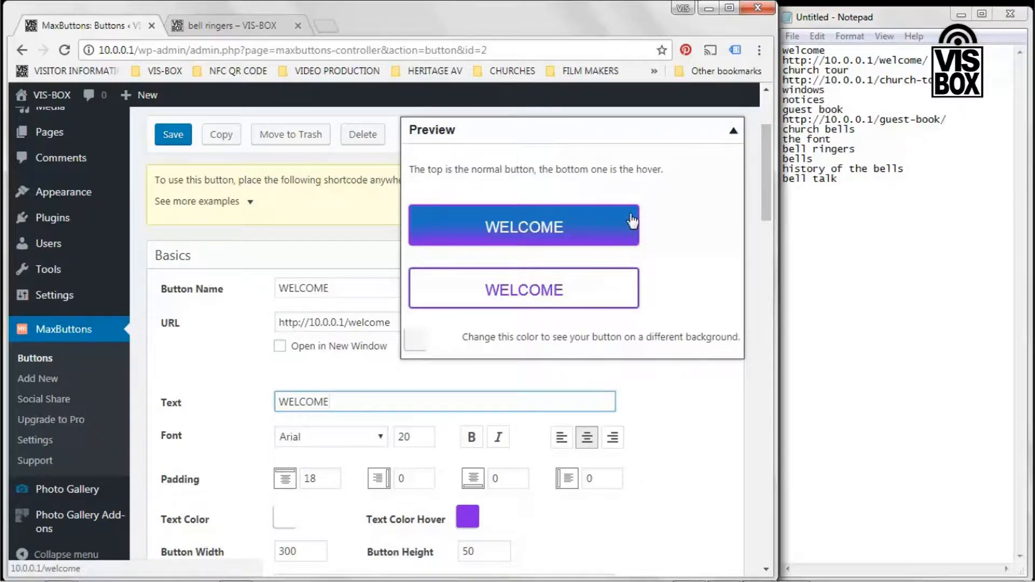
Save the WELCOME button and copy it to a new button
{"action": "left_click", "coordinate": [178, 138]}
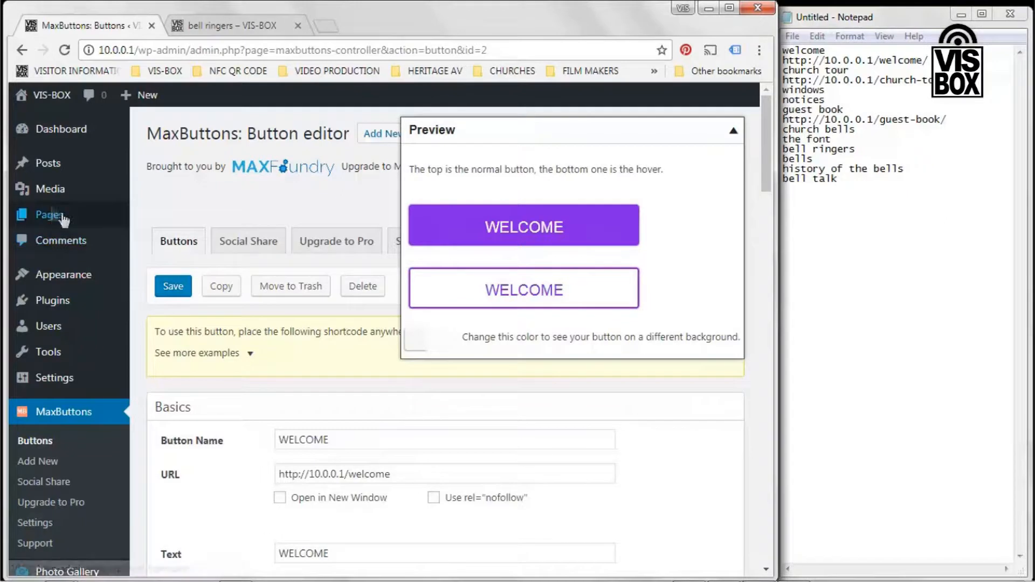
{"action": "left_click", "coordinate": [218, 293]}
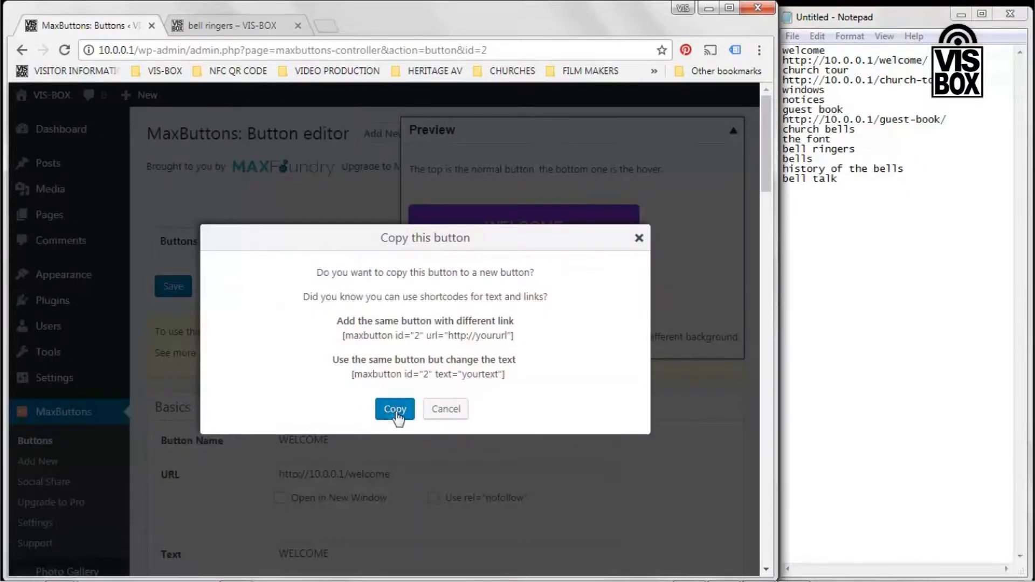
{"action": "left_click", "coordinate": [395, 410]}
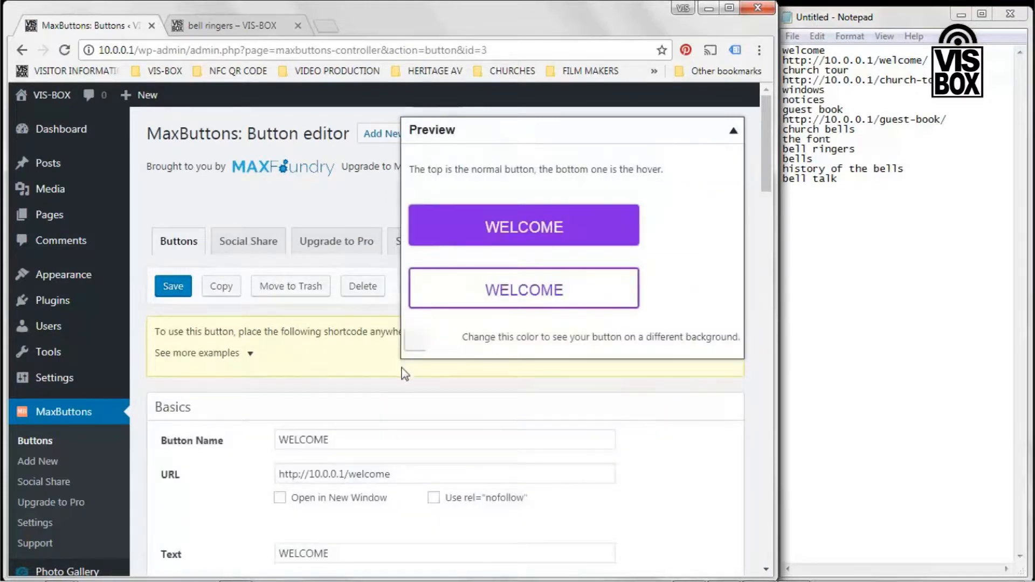
Set the new copy's button name to CHURCH TOUR
{"action": "scroll", "coordinate": [394, 378], "scroll_direction": "down", "scroll_amount": 1}
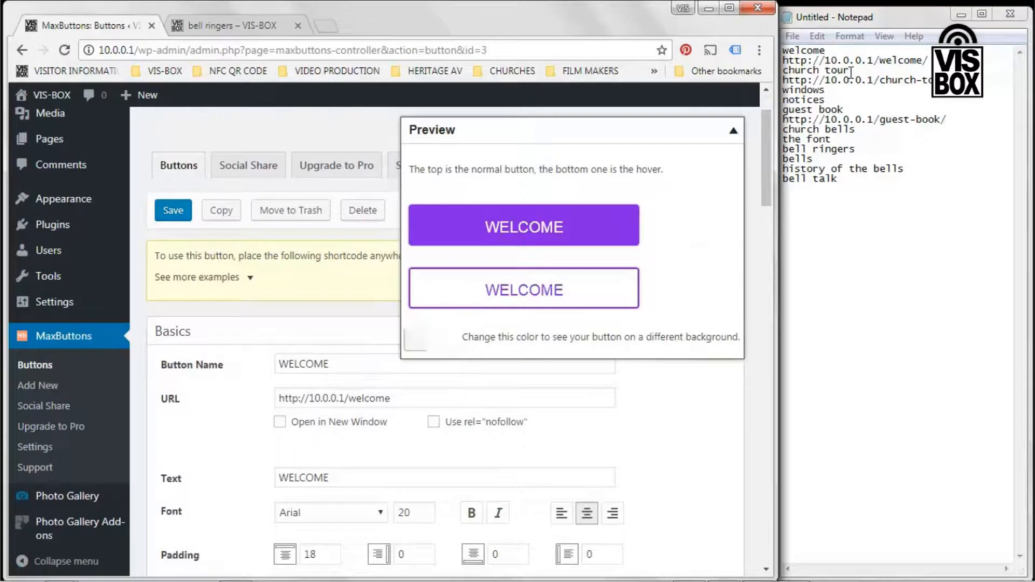
{"action": "double_click", "coordinate": [333, 364]}
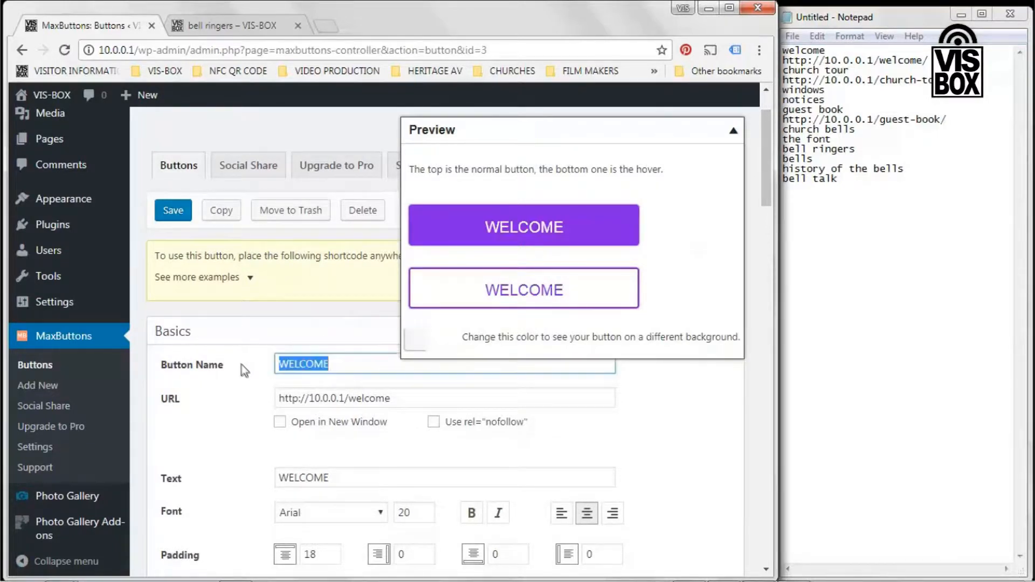
{"action": "type", "text": "CHURCH "}
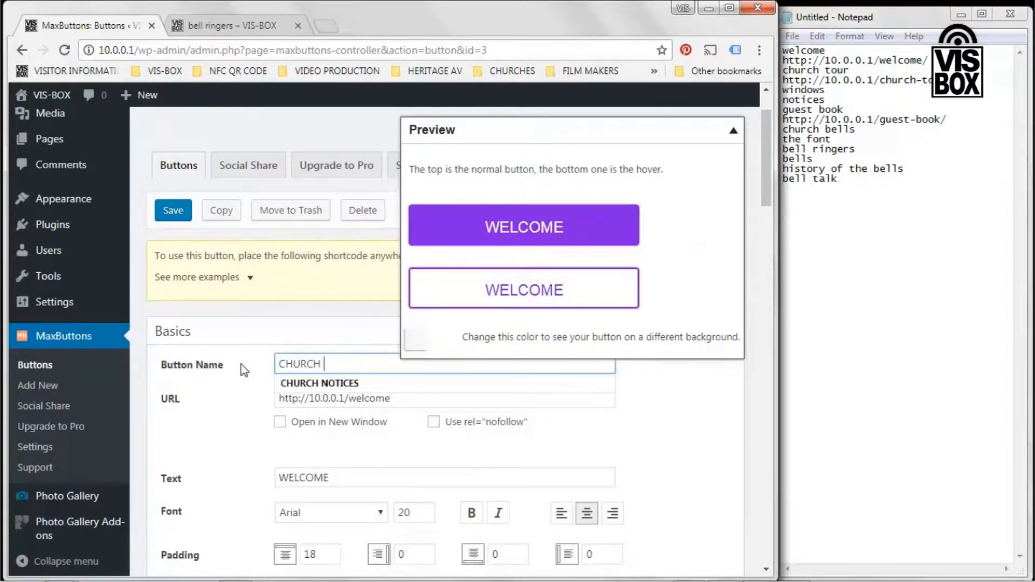
{"action": "type", "text": "TOUR"}
{"action": "left_click", "coordinate": [392, 398]}
{"action": "left_click_drag", "start_coordinate": [390, 399], "coordinate": [348, 398]}
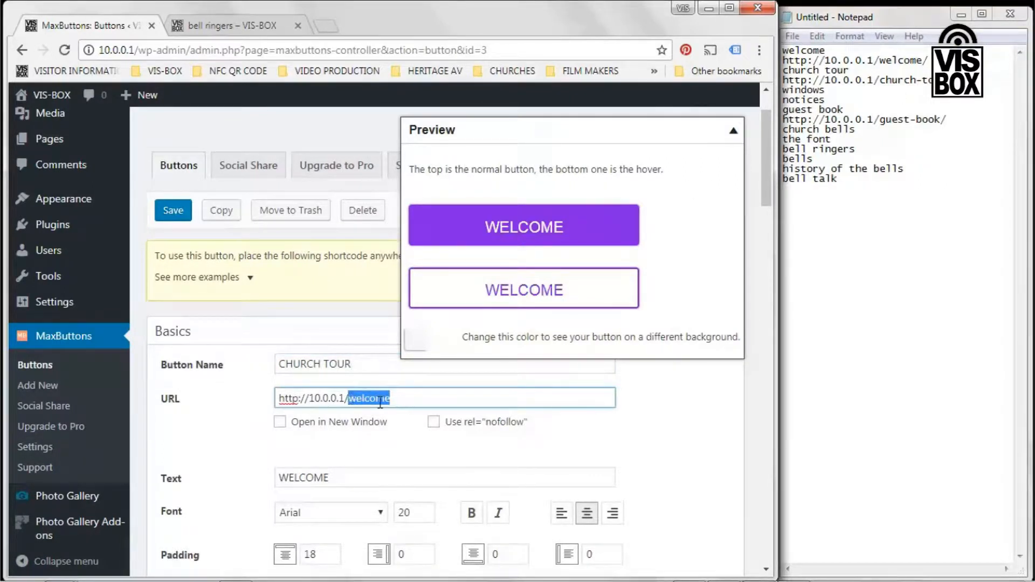
{"action": "type", "text": "church-tour"}
{"action": "scroll", "coordinate": [399, 399], "scroll_direction": "down", "scroll_amount": 1}
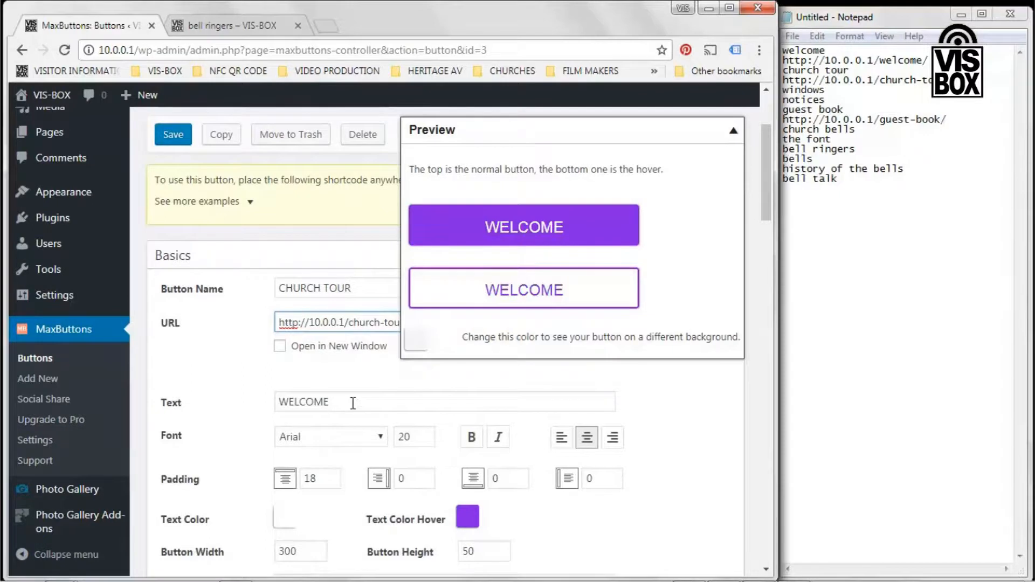
Replace the button's display text with CHURCH TOUR and save the button
{"action": "left_click_drag", "start_coordinate": [351, 402], "coordinate": [252, 405]}
{"action": "type", "text": "CHU"}
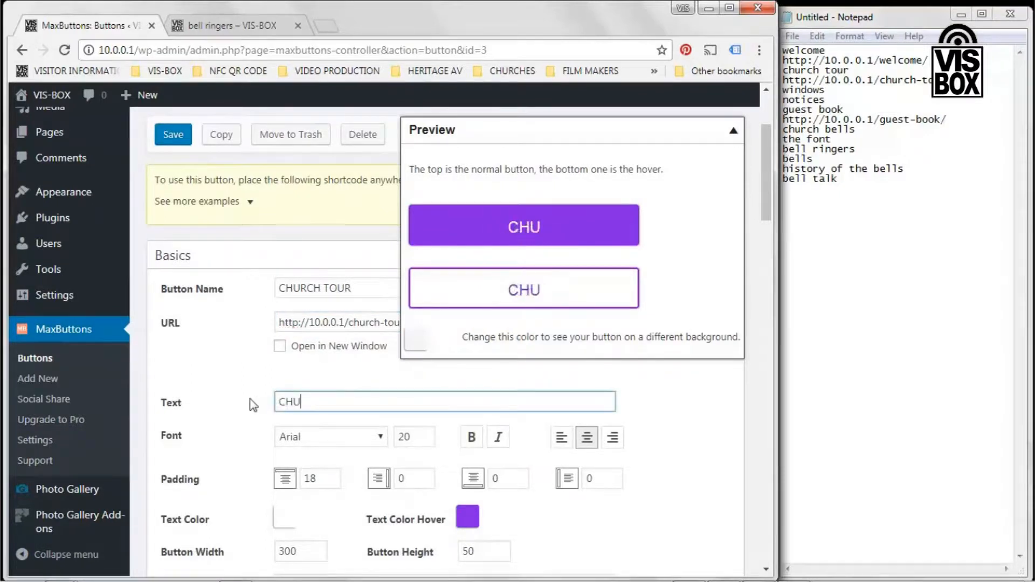
{"action": "type", "text": "RCH TOUR"}
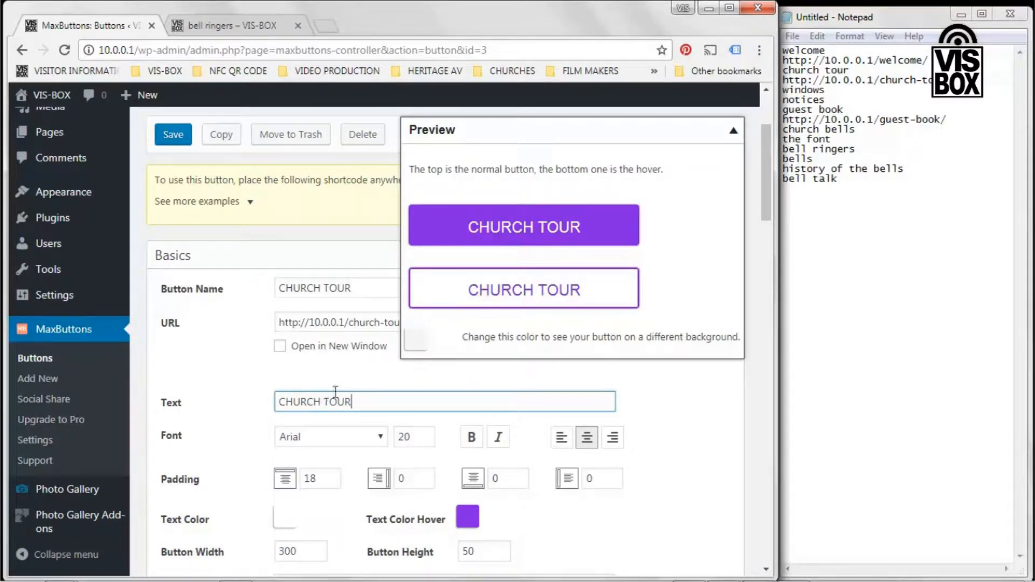
{"action": "scroll", "coordinate": [335, 392], "scroll_direction": "down", "scroll_amount": 4}
{"action": "scroll", "coordinate": [327, 379], "scroll_direction": "up", "scroll_amount": 6}
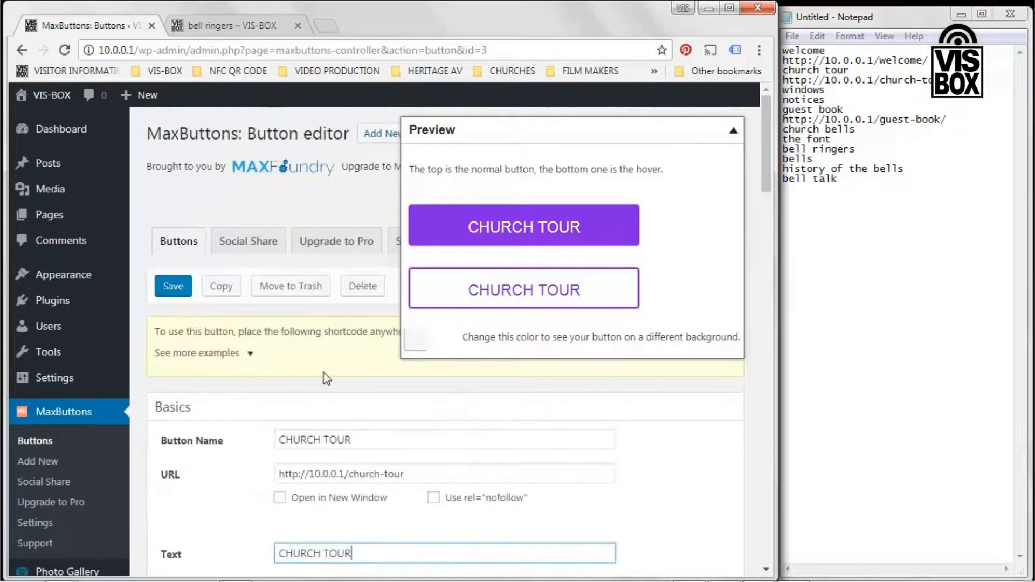
{"action": "left_click", "coordinate": [173, 286]}
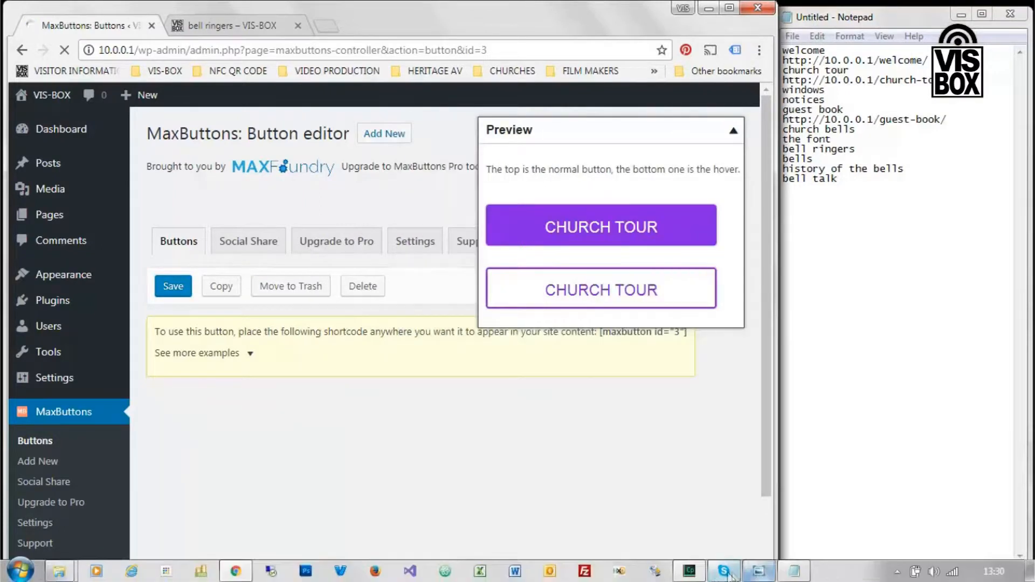
Check the demonstration plan image in Windows Photo Viewer and copy the CHURCH TOUR button to a new button
{"action": "left_click", "coordinate": [765, 574]}
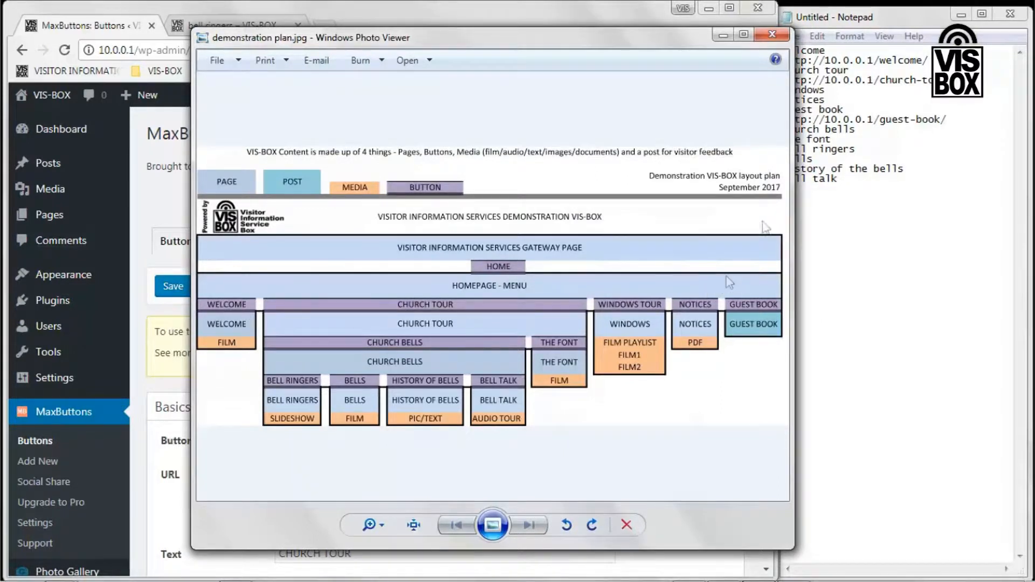
{"action": "left_click", "coordinate": [773, 34]}
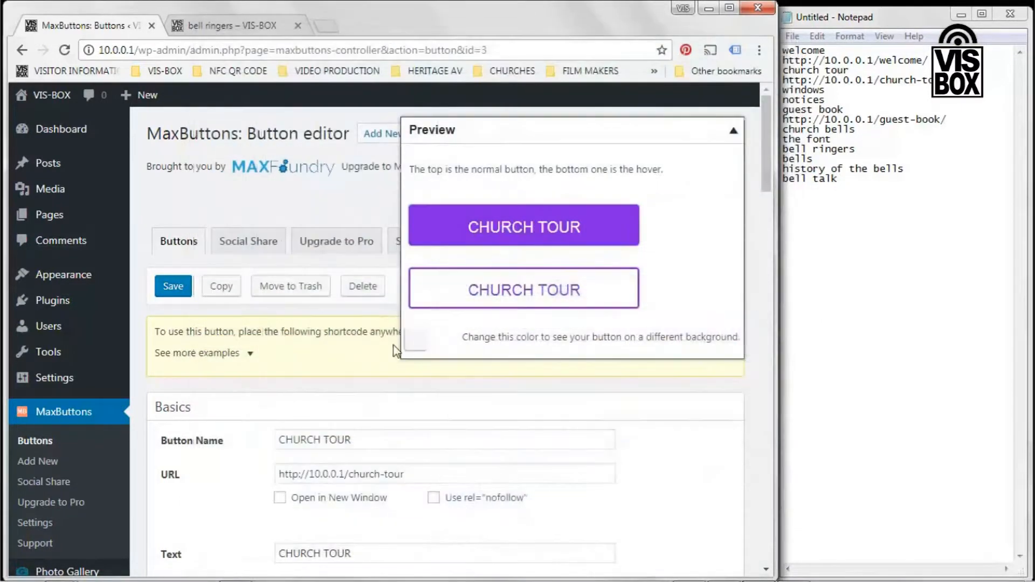
{"action": "left_click", "coordinate": [227, 289]}
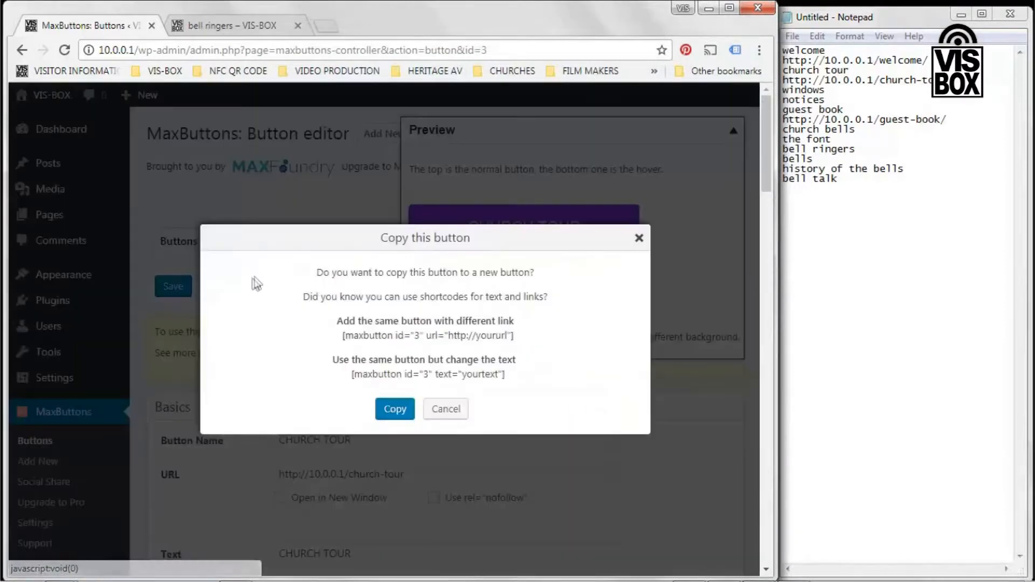
{"action": "left_click", "coordinate": [395, 410]}
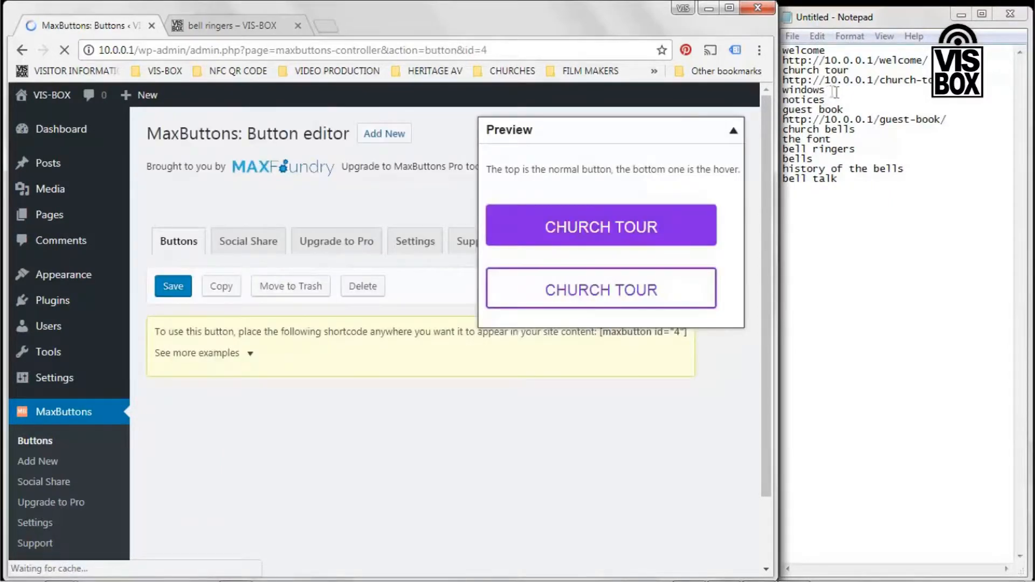
Consult the demonstration plan again and set the new copy's button name to WINDOWS TOUR
{"action": "mouse_move", "coordinate": [712, 572]}
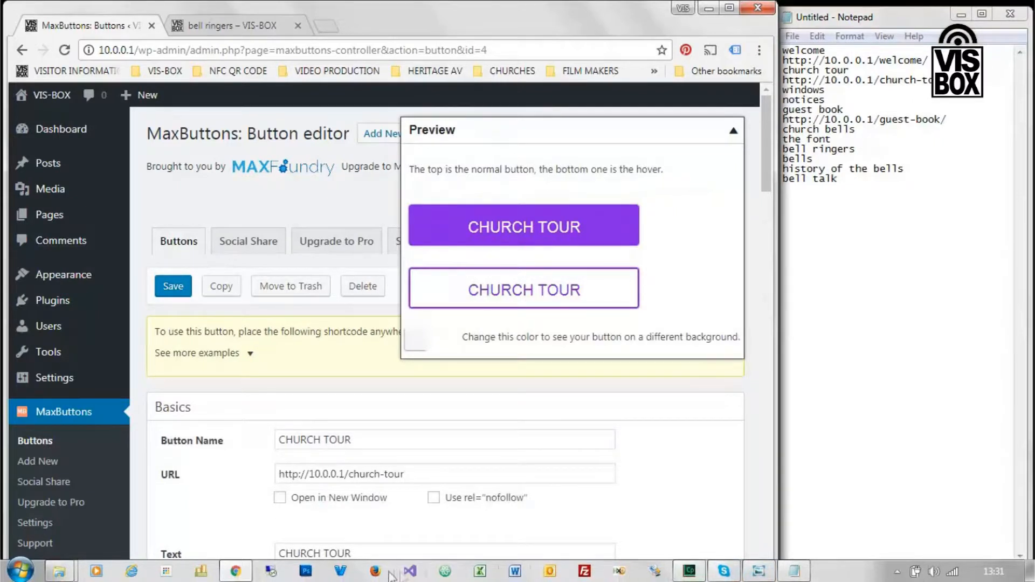
{"action": "left_click", "coordinate": [757, 572]}
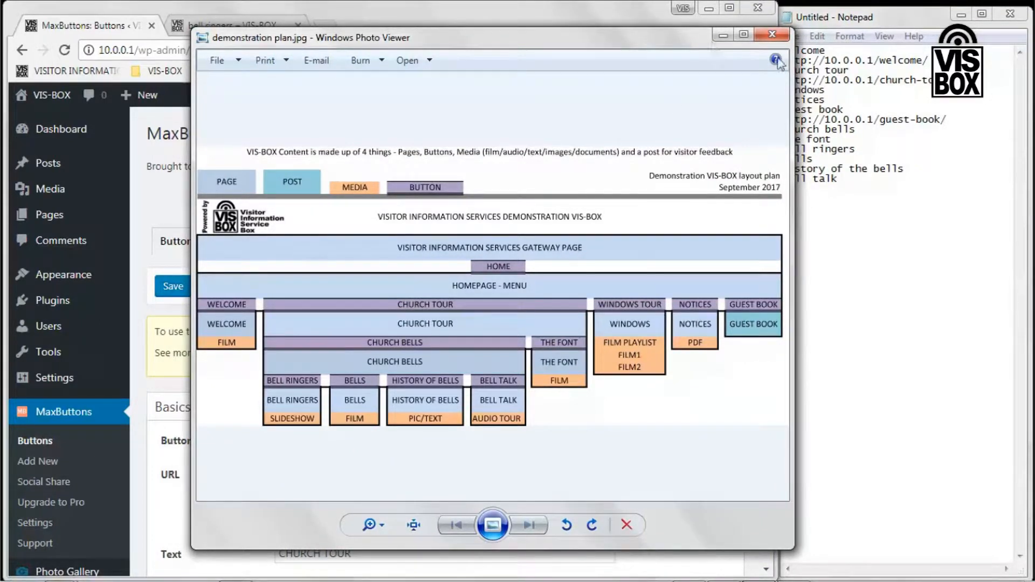
{"action": "left_click", "coordinate": [728, 36]}
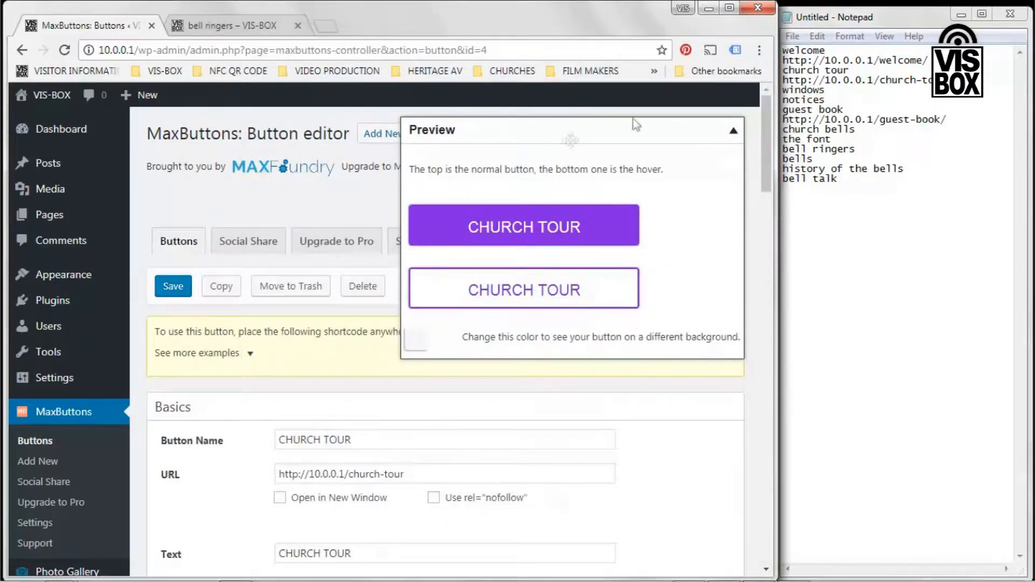
{"action": "left_click_drag", "start_coordinate": [355, 440], "coordinate": [268, 443]}
{"action": "type", "text": "WINDO"}
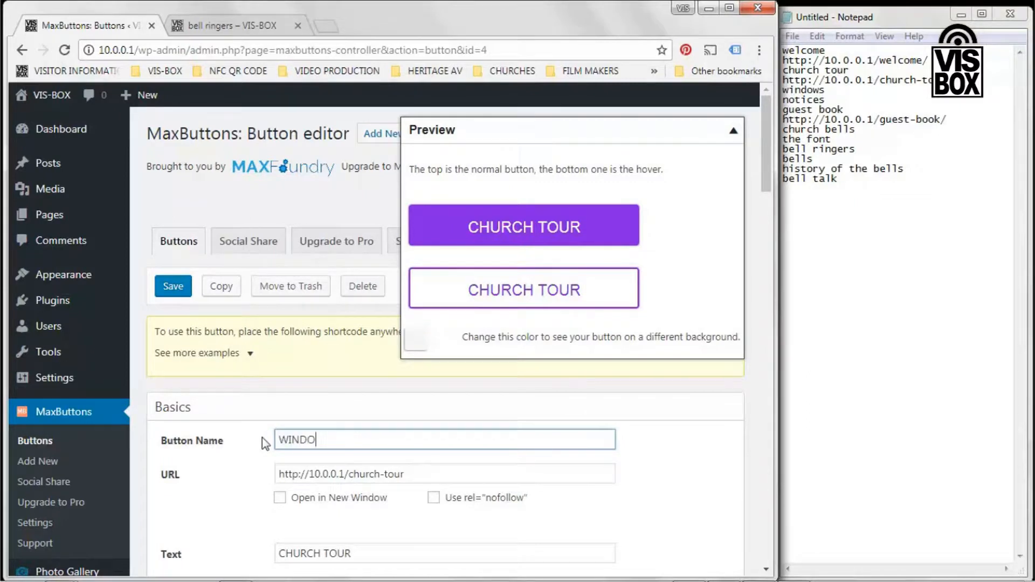
{"action": "type", "text": "WS TOUR"}
{"action": "left_click_drag", "start_coordinate": [350, 556], "coordinate": [263, 557]}
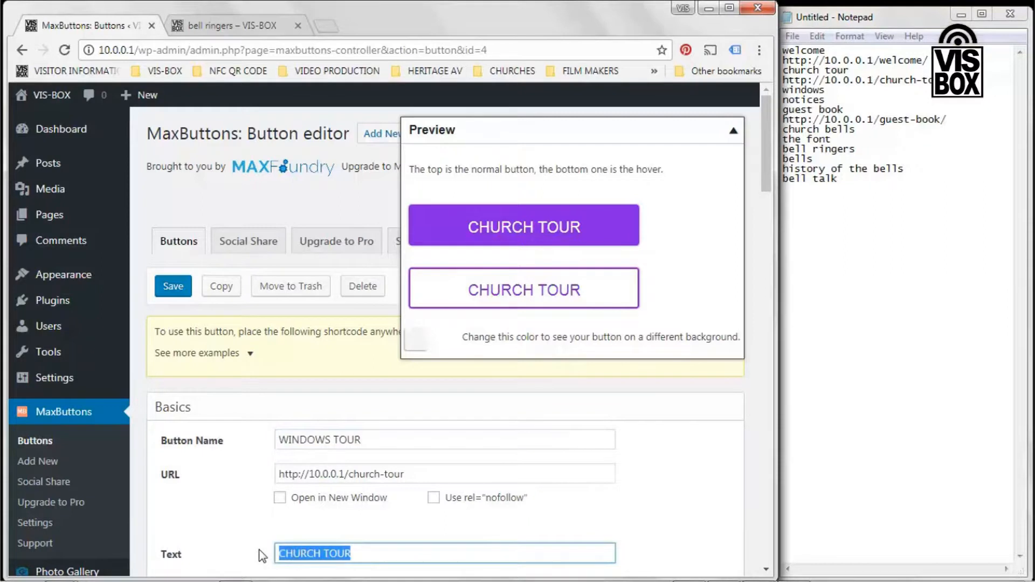
{"action": "type", "text": "WINDOWS"}
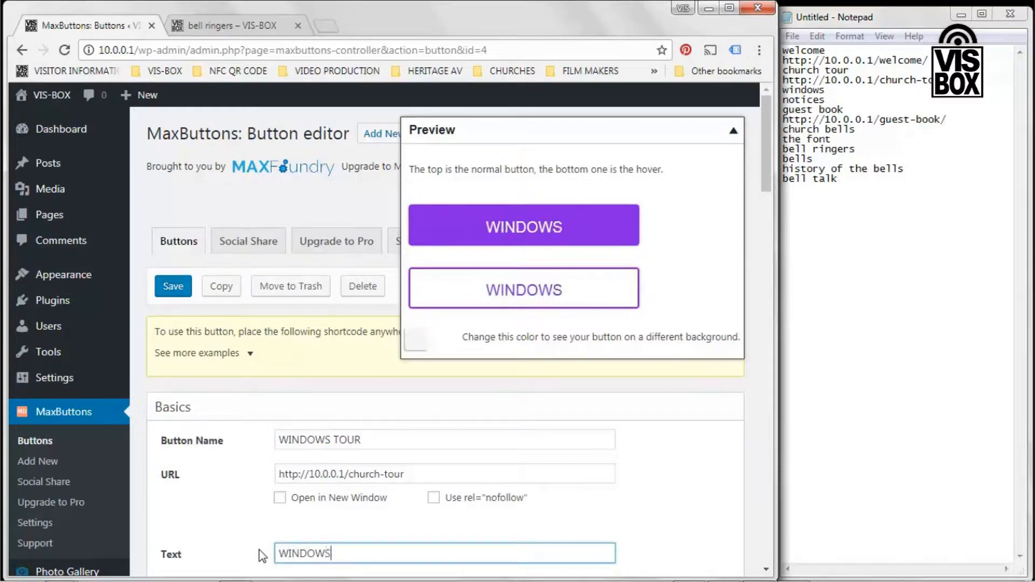
{"action": "type", "text": " TOUR"}
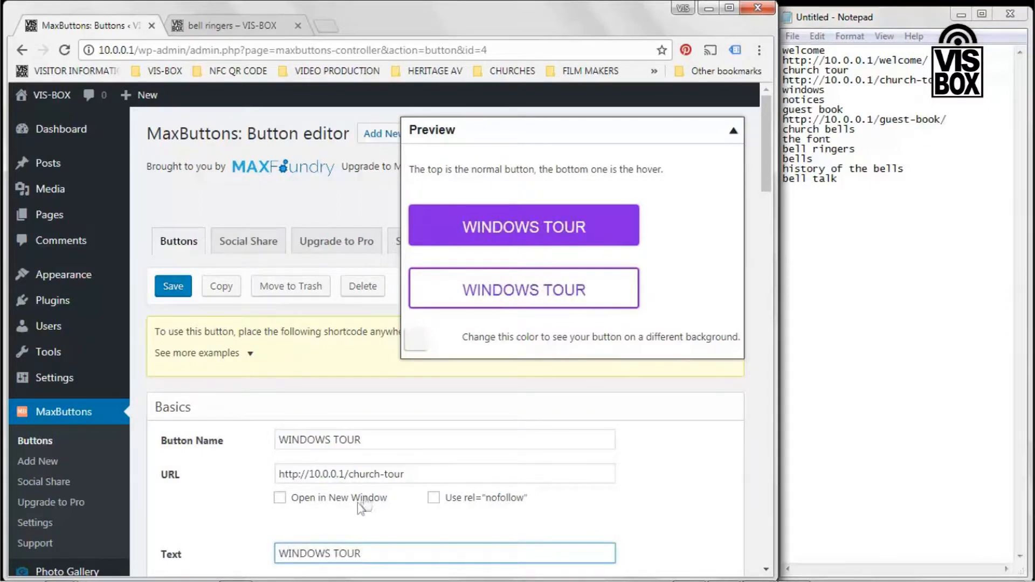
{"action": "left_click_drag", "start_coordinate": [414, 472], "coordinate": [354, 472]}
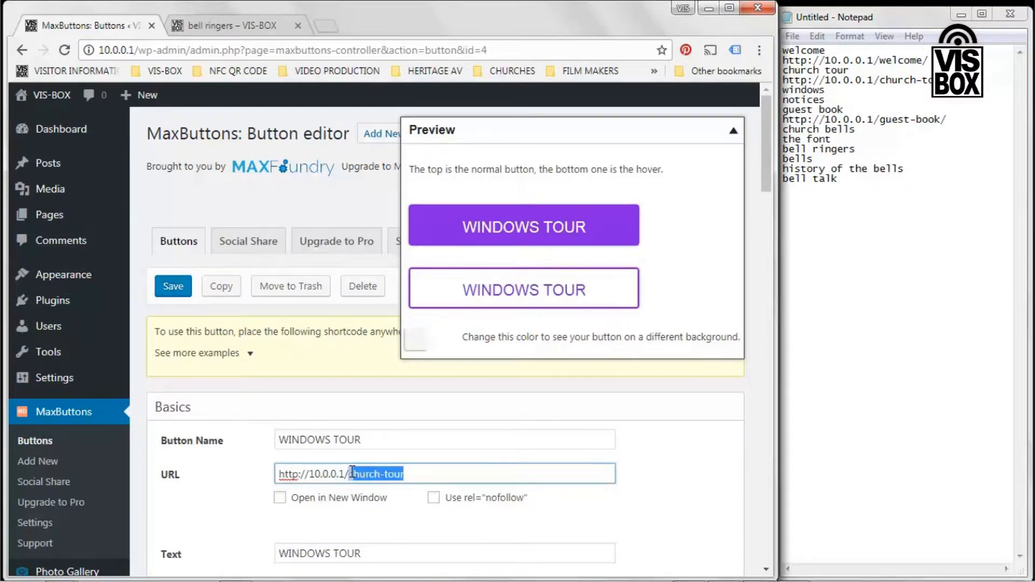
{"action": "type", "text": "windows"}
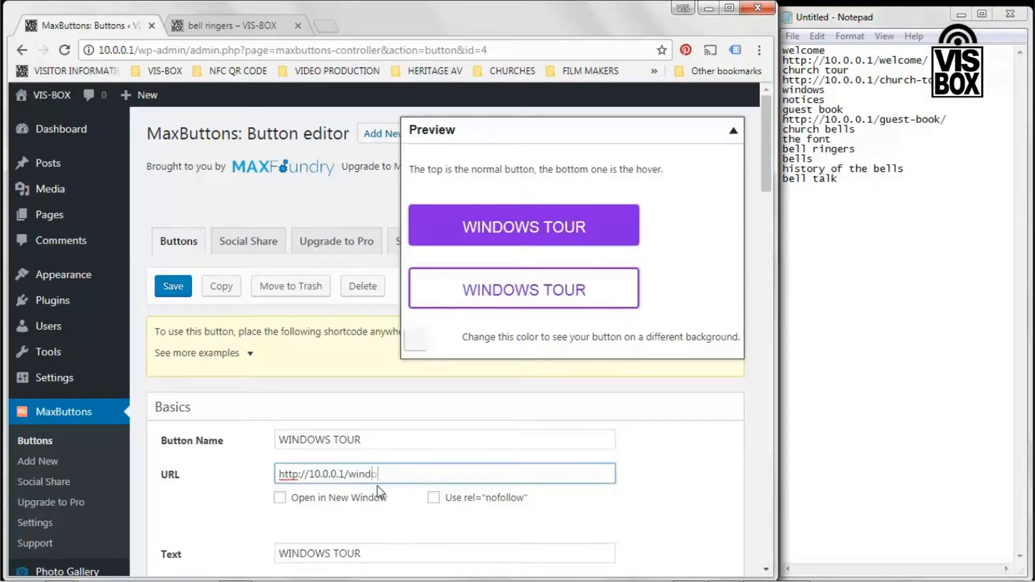
Save the WINDOWS TOUR button and copy it to a new button
{"action": "left_click", "coordinate": [183, 294]}
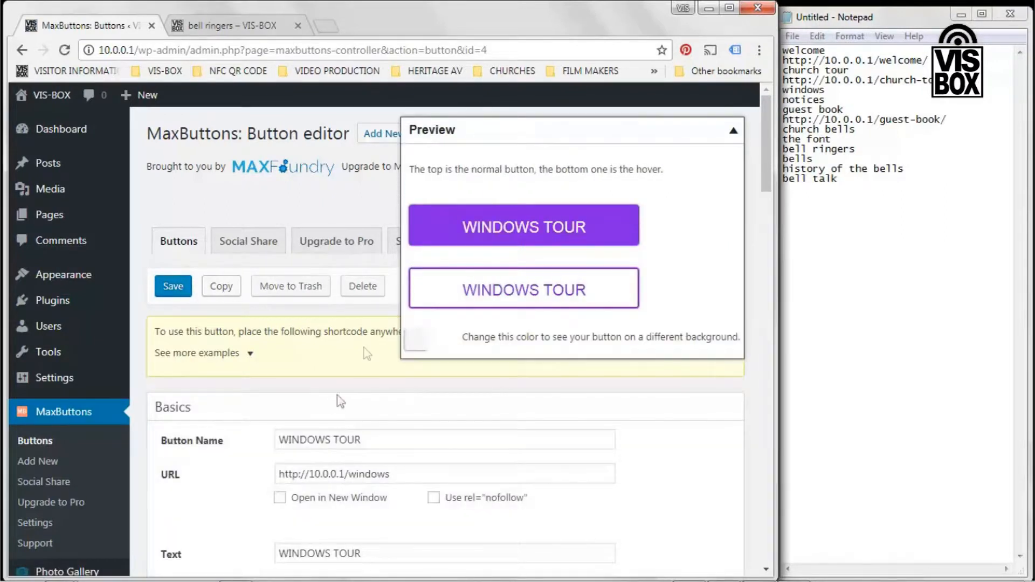
{"action": "left_click", "coordinate": [228, 287]}
{"action": "left_click", "coordinate": [396, 413]}
{"action": "left_click_drag", "start_coordinate": [377, 436], "coordinate": [256, 435]}
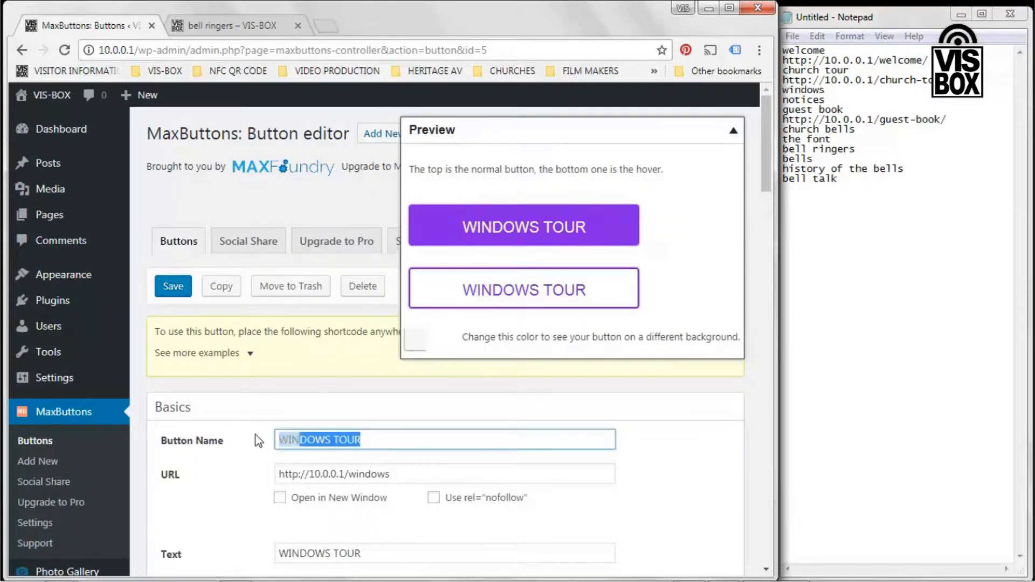
{"action": "type", "text": "NOTICES"}
{"action": "scroll", "coordinate": [353, 429], "scroll_direction": "down", "scroll_amount": 1}
{"action": "left_click_drag", "start_coordinate": [370, 469], "coordinate": [231, 473]}
{"action": "type", "text": "NOTICES"}
{"action": "left_click_drag", "start_coordinate": [397, 397], "coordinate": [349, 402]}
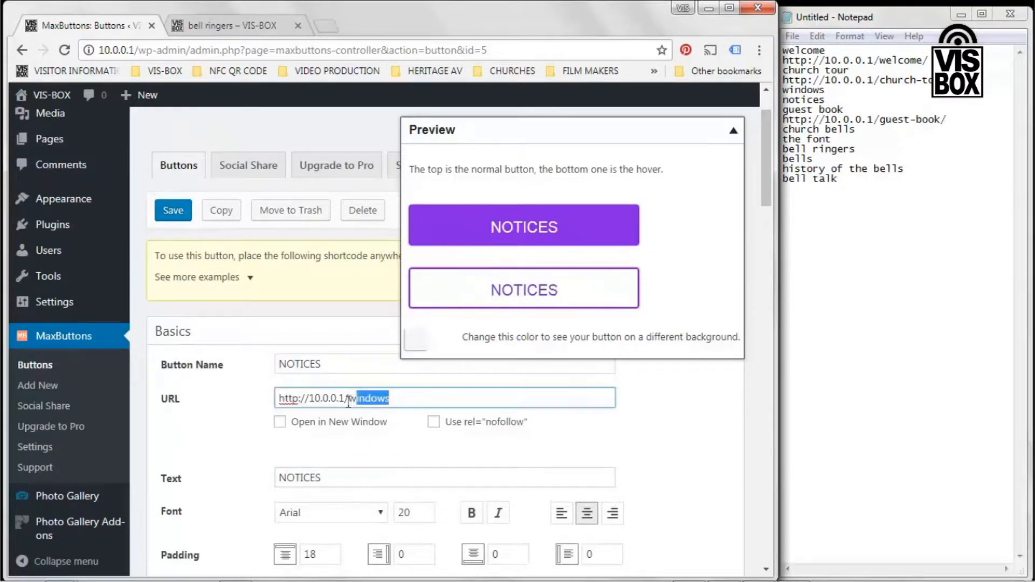
{"action": "type", "text": "notice"}
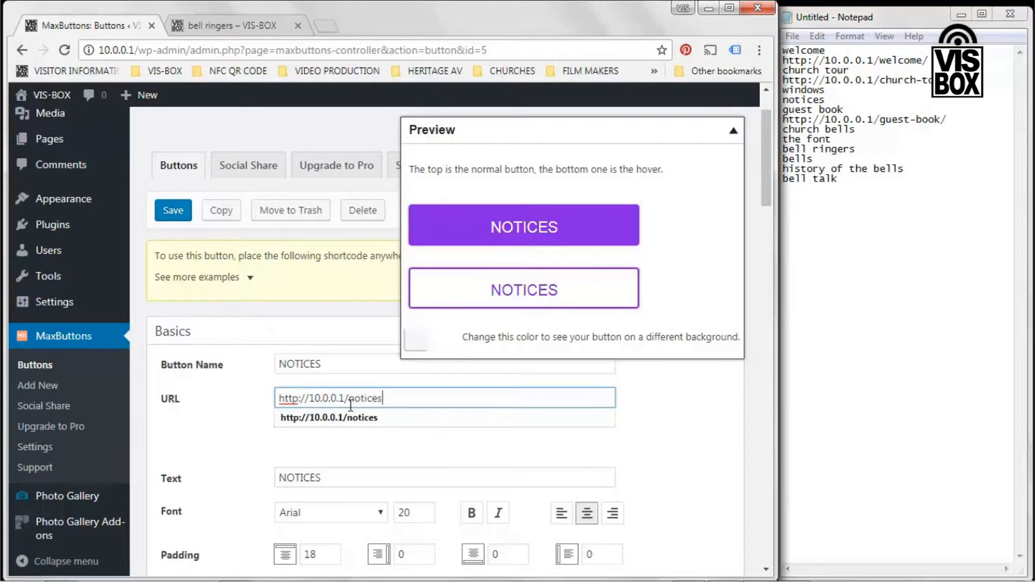
Save the NOTICES button and copy it to a new button
{"action": "left_click", "coordinate": [184, 215]}
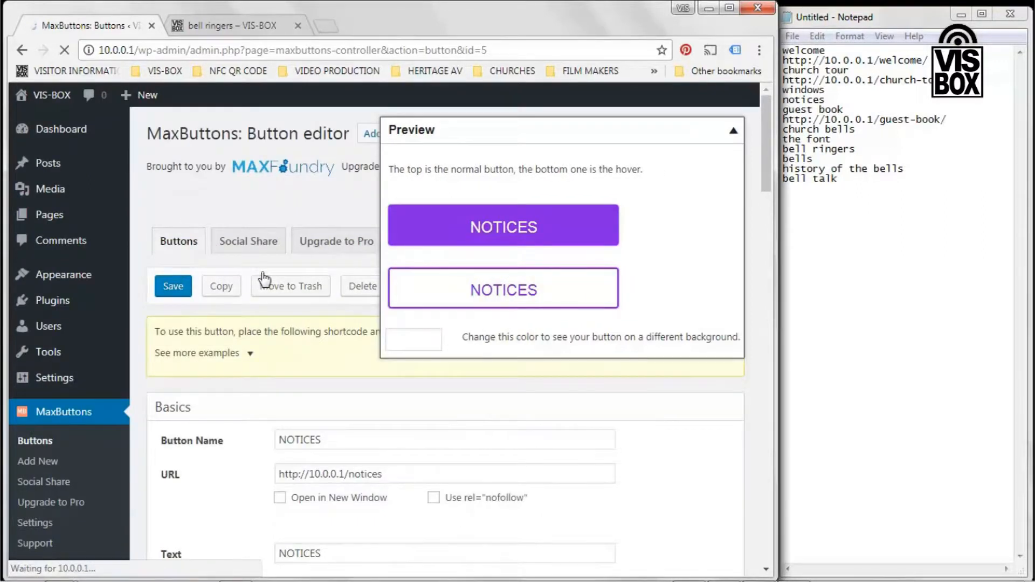
{"action": "left_click", "coordinate": [222, 286]}
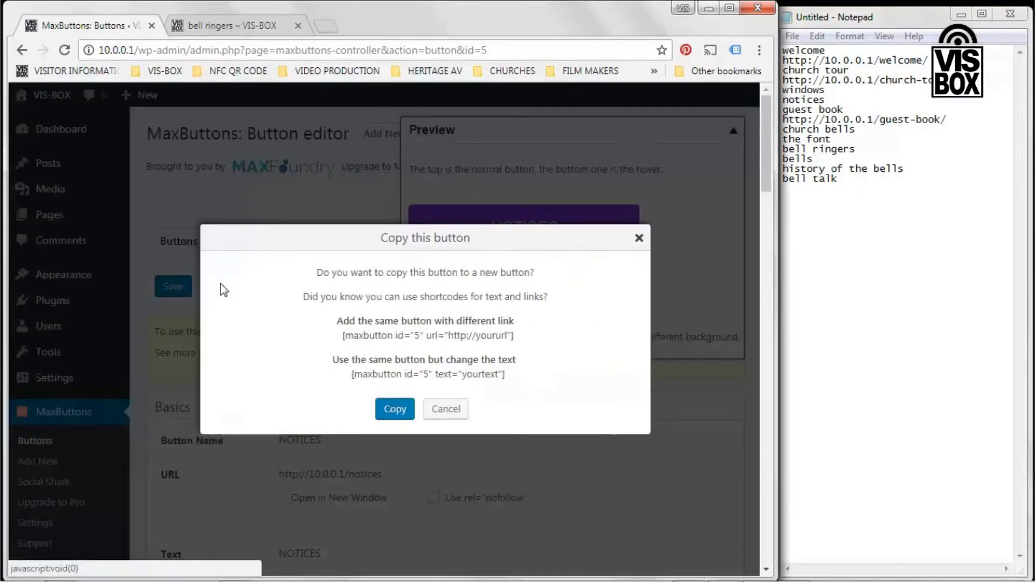
{"action": "left_click", "coordinate": [394, 417]}
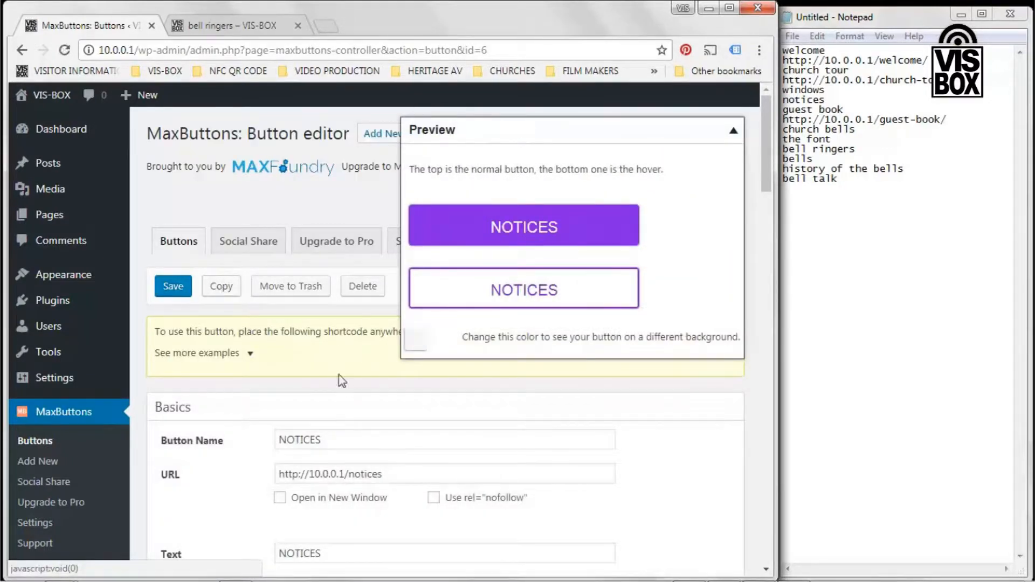
{"action": "scroll", "coordinate": [338, 419], "scroll_direction": "down", "scroll_amount": 2}
{"action": "left_click_drag", "start_coordinate": [332, 364], "coordinate": [258, 365]}
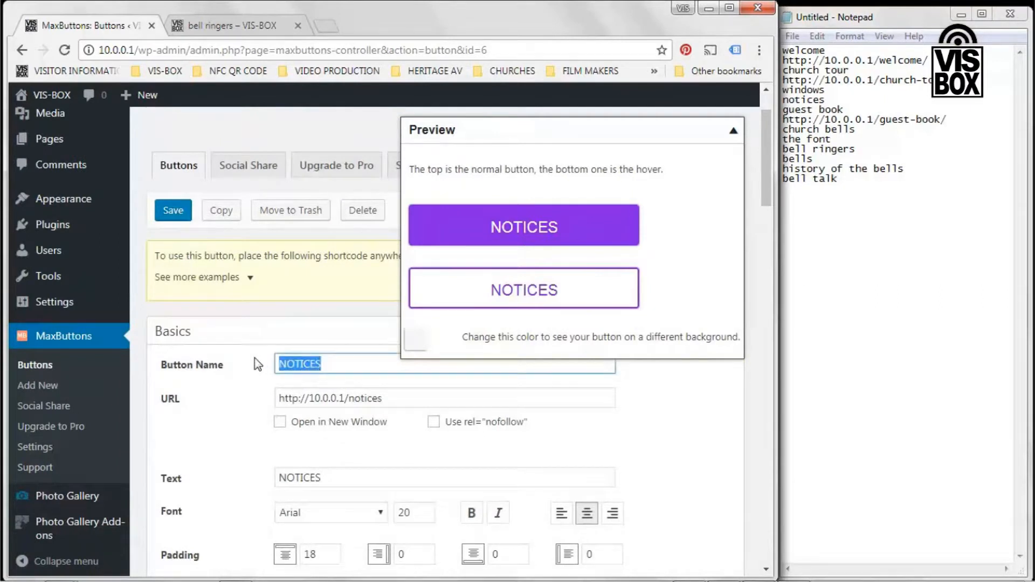
{"action": "type", "text": "GUEST"}
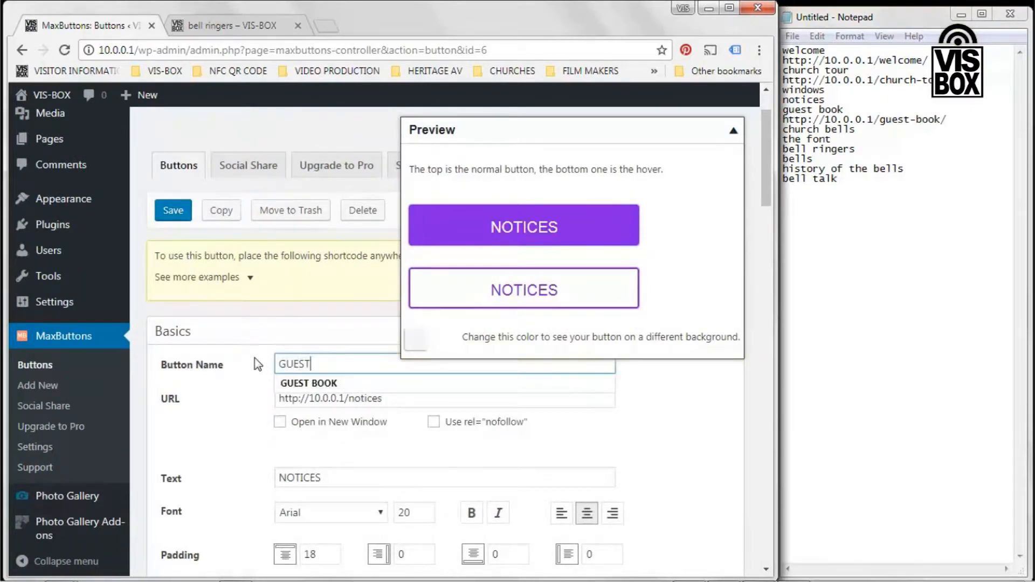
{"action": "type", "text": " BOOK"}
{"action": "left_click_drag", "start_coordinate": [393, 399], "coordinate": [351, 397]}
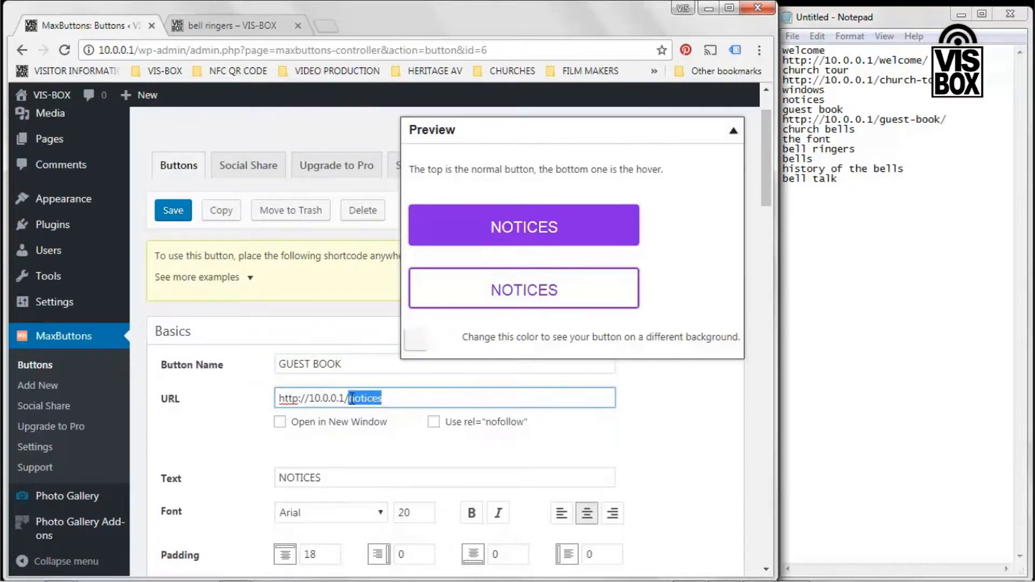
{"action": "type", "text": "guest-book"}
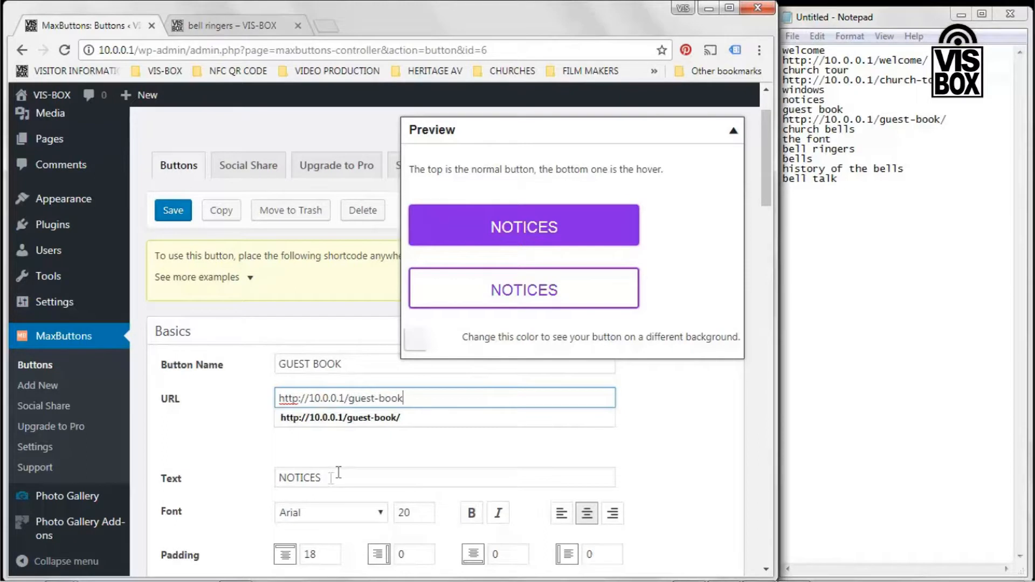
Replace the copied button's display text with GUEST BOOK
{"action": "left_click", "coordinate": [259, 477]}
{"action": "key", "text": "ctrl+a"}
{"action": "type", "text": "GUE"}
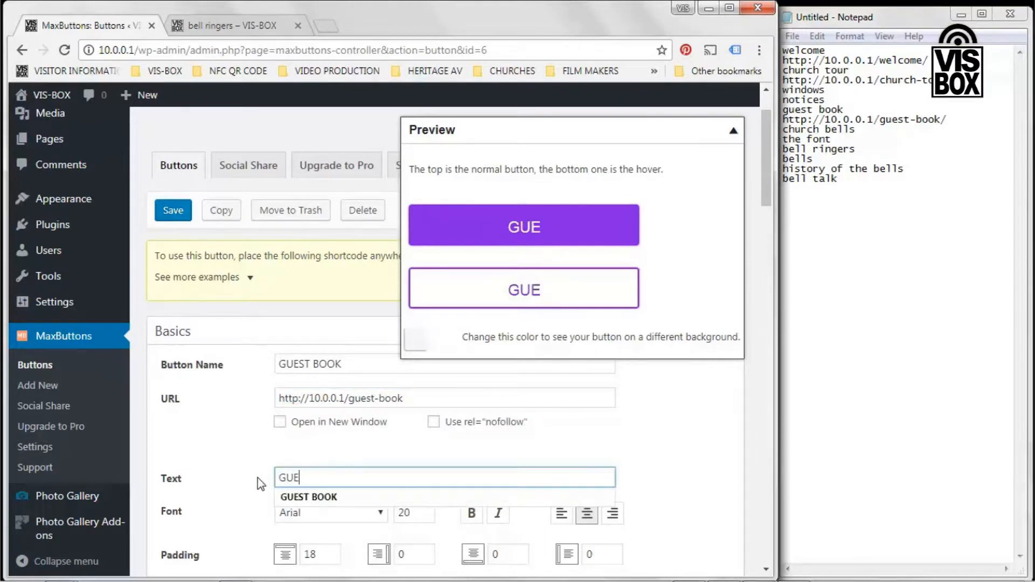
{"action": "type", "text": "ST BOOK"}
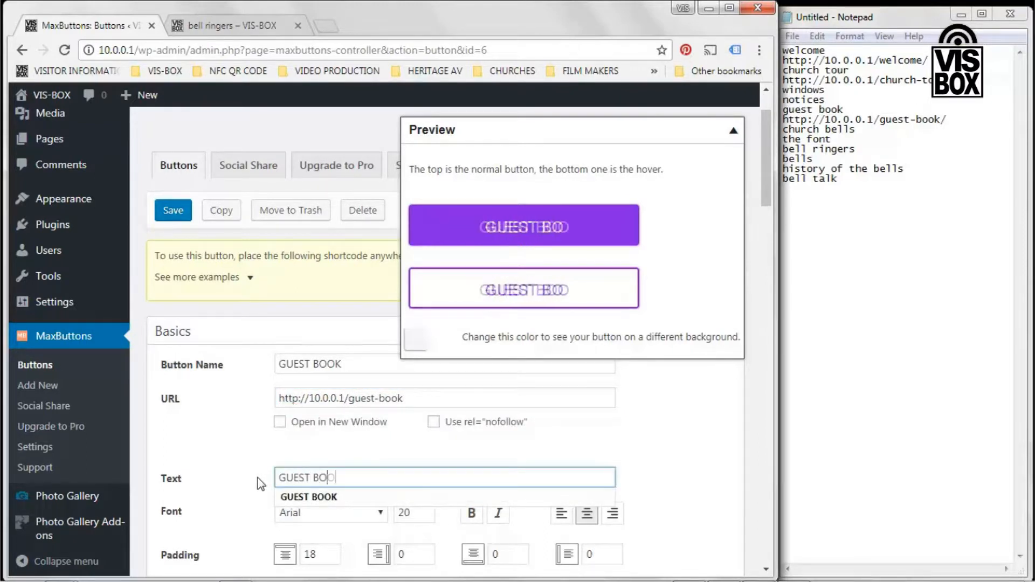
Save the GUEST BOOK button and copy it to a new button
{"action": "left_click", "coordinate": [173, 209]}
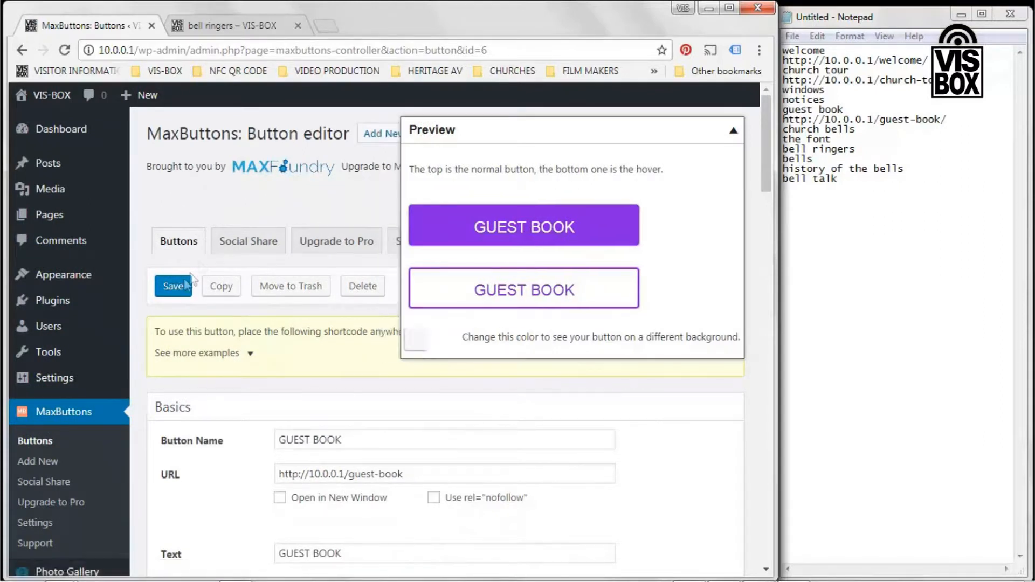
{"action": "left_click", "coordinate": [218, 288]}
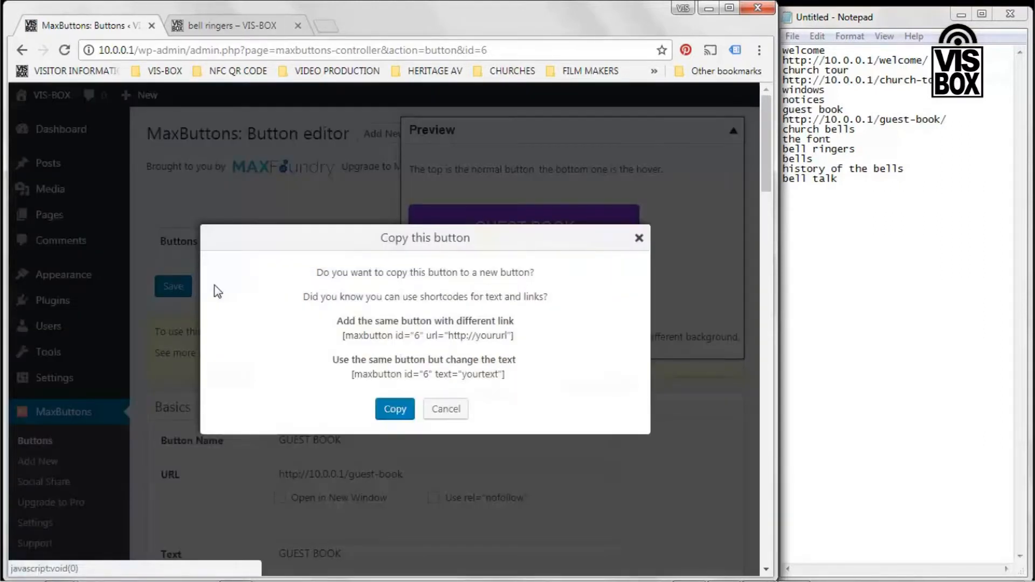
{"action": "left_click", "coordinate": [388, 414]}
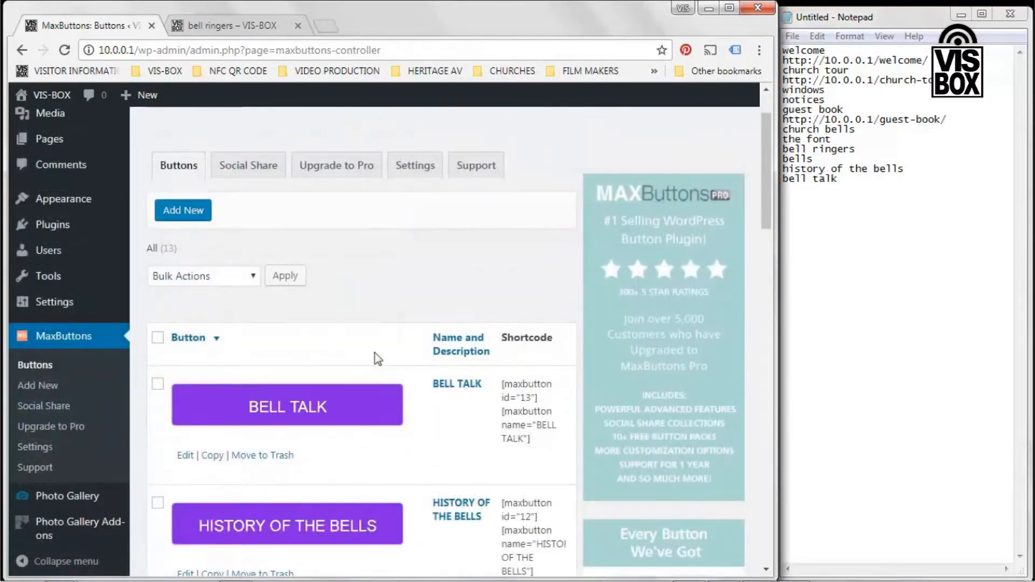
{"action": "scroll", "coordinate": [387, 356], "scroll_direction": "up", "scroll_amount": 1}
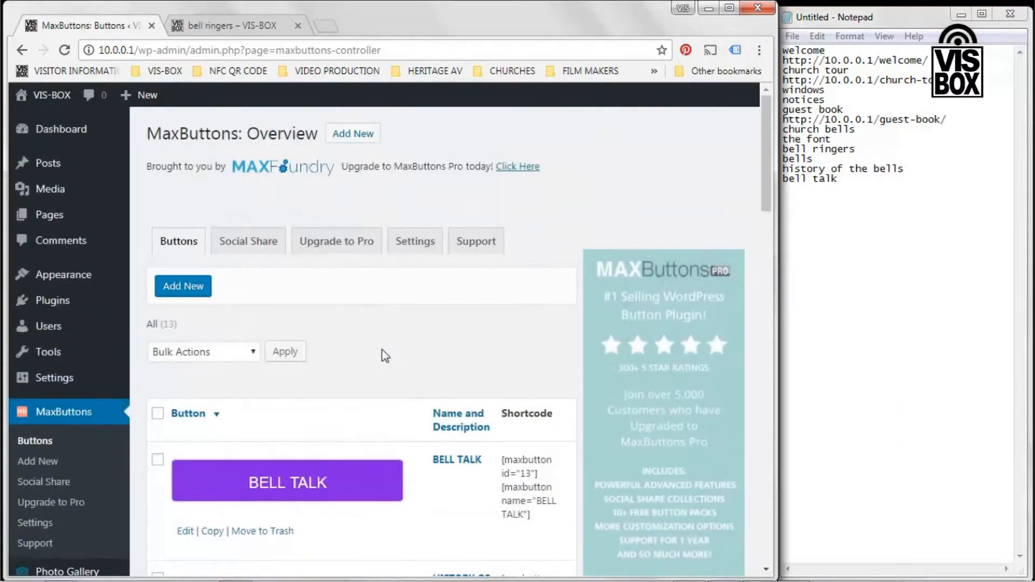
{"action": "scroll", "coordinate": [380, 360], "scroll_direction": "down", "scroll_amount": 1}
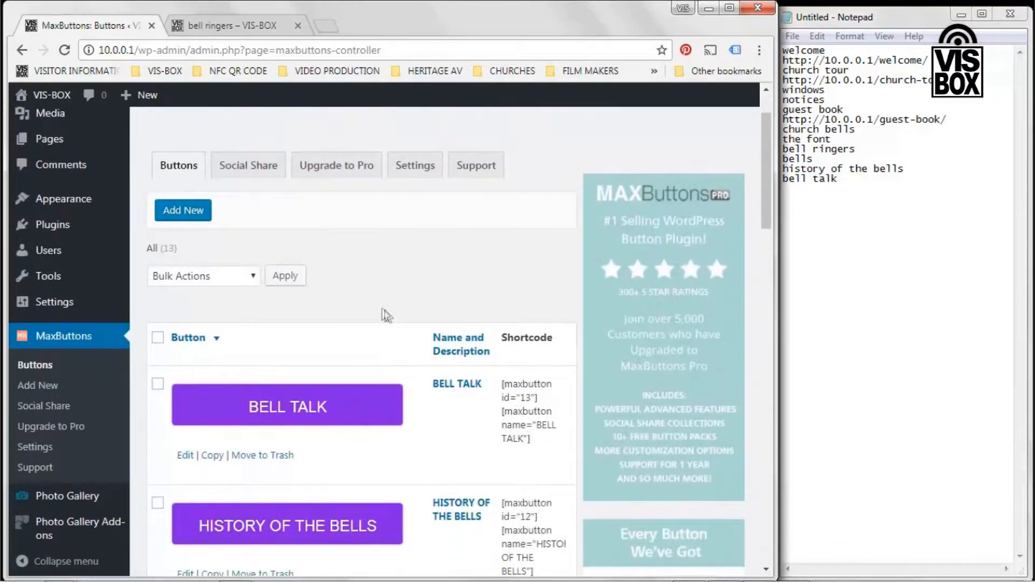
Review the finished buttons in the MaxButtons list, from BELL TALK down to HOME
{"action": "scroll", "coordinate": [418, 339], "scroll_direction": "down", "scroll_amount": 1}
{"action": "scroll", "coordinate": [418, 338], "scroll_direction": "down", "scroll_amount": 1}
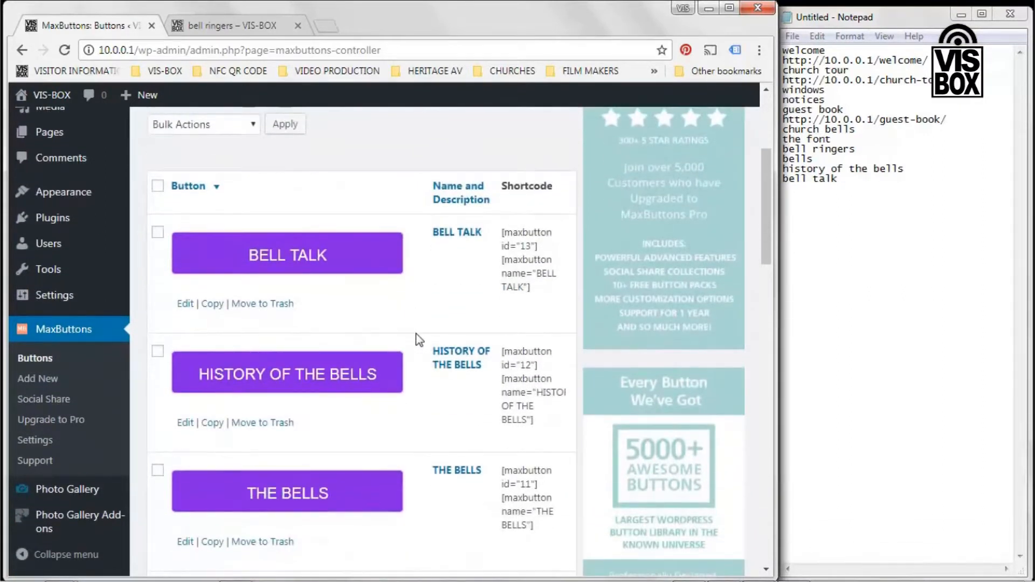
{"action": "scroll", "coordinate": [402, 339], "scroll_direction": "down", "scroll_amount": 2}
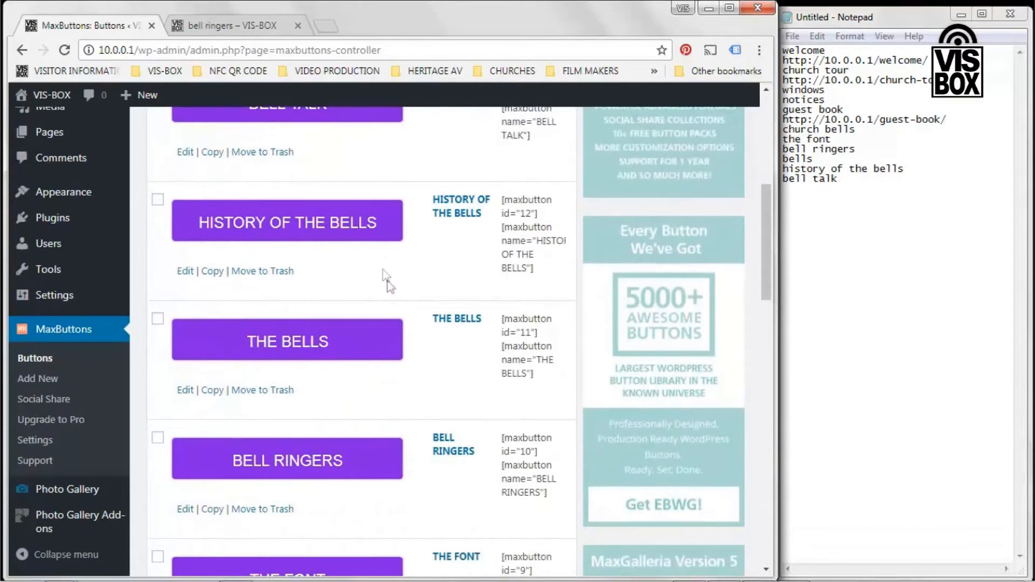
{"action": "scroll", "coordinate": [401, 343], "scroll_direction": "up", "scroll_amount": 1}
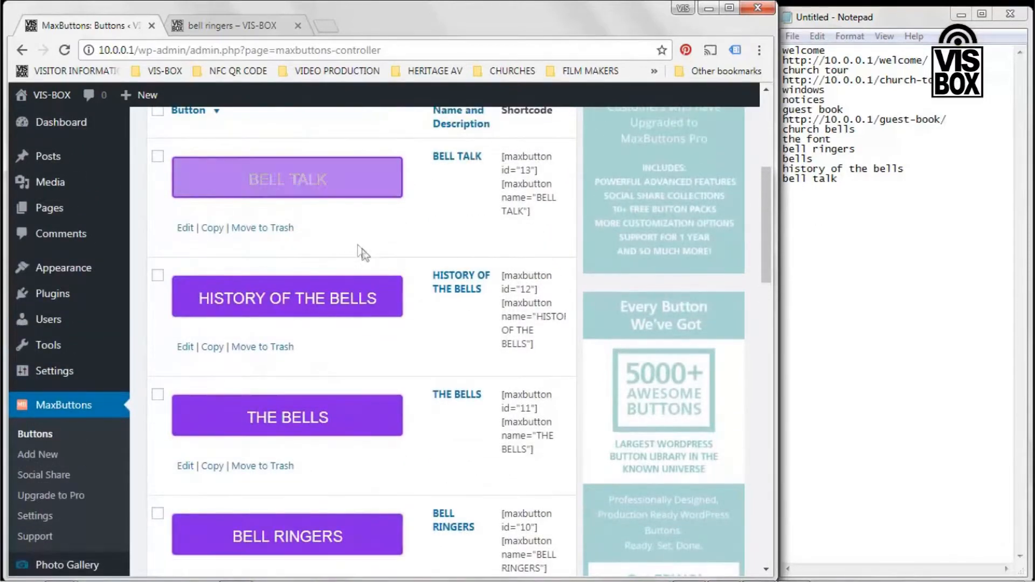
{"action": "scroll", "coordinate": [388, 297], "scroll_direction": "down", "scroll_amount": 2}
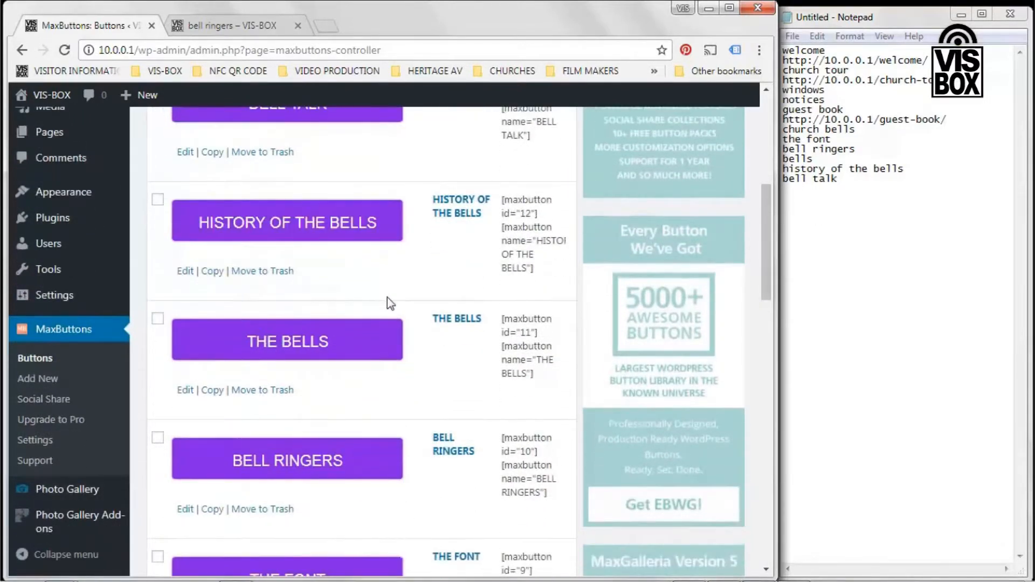
{"action": "scroll", "coordinate": [384, 307], "scroll_direction": "down", "scroll_amount": 2}
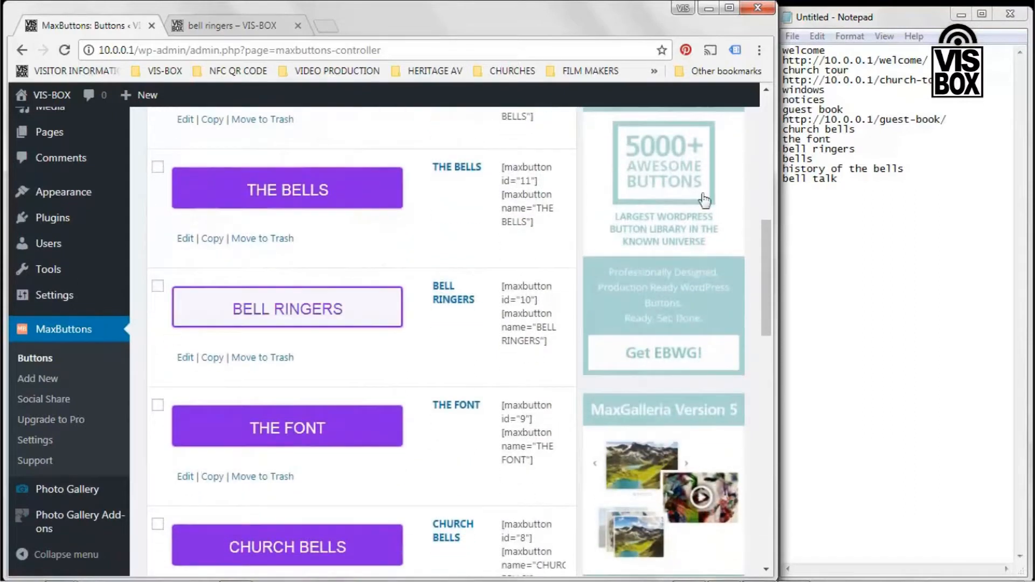
{"action": "scroll", "coordinate": [360, 305], "scroll_direction": "down", "scroll_amount": 6}
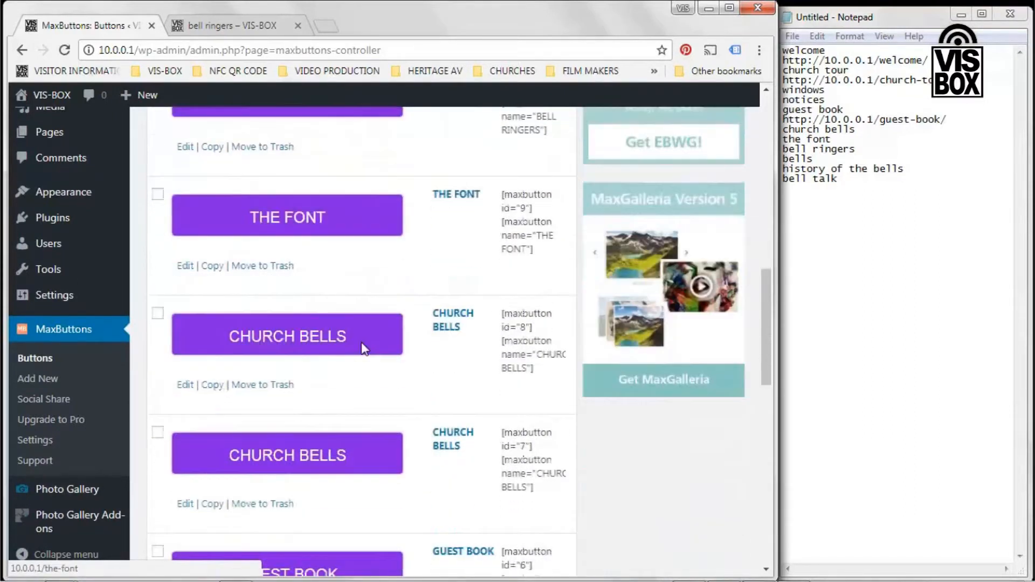
{"action": "scroll", "coordinate": [361, 350], "scroll_direction": "up", "scroll_amount": 2}
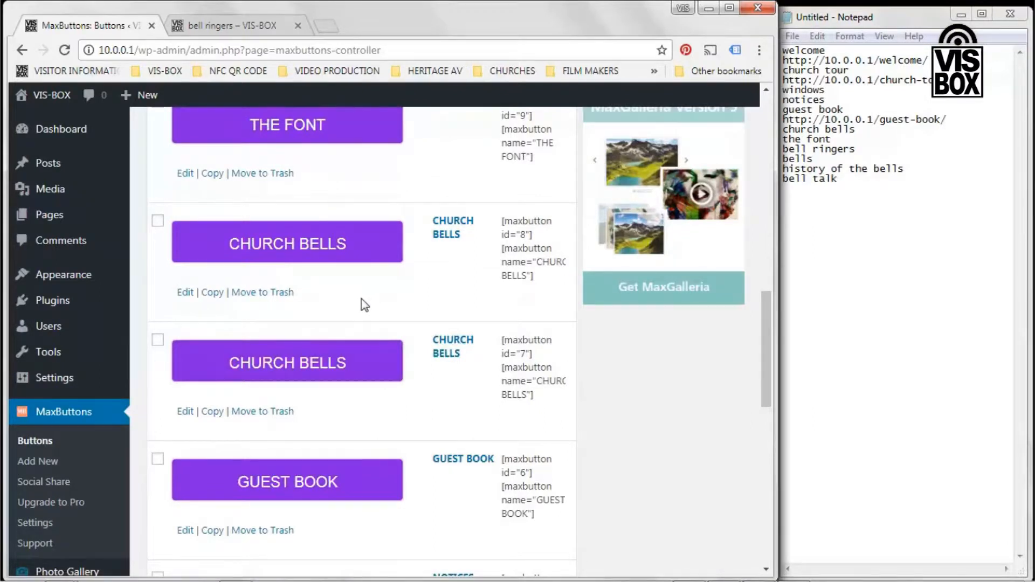
{"action": "scroll", "coordinate": [346, 308], "scroll_direction": "down", "scroll_amount": 2}
{"action": "scroll", "coordinate": [350, 315], "scroll_direction": "down", "scroll_amount": 3}
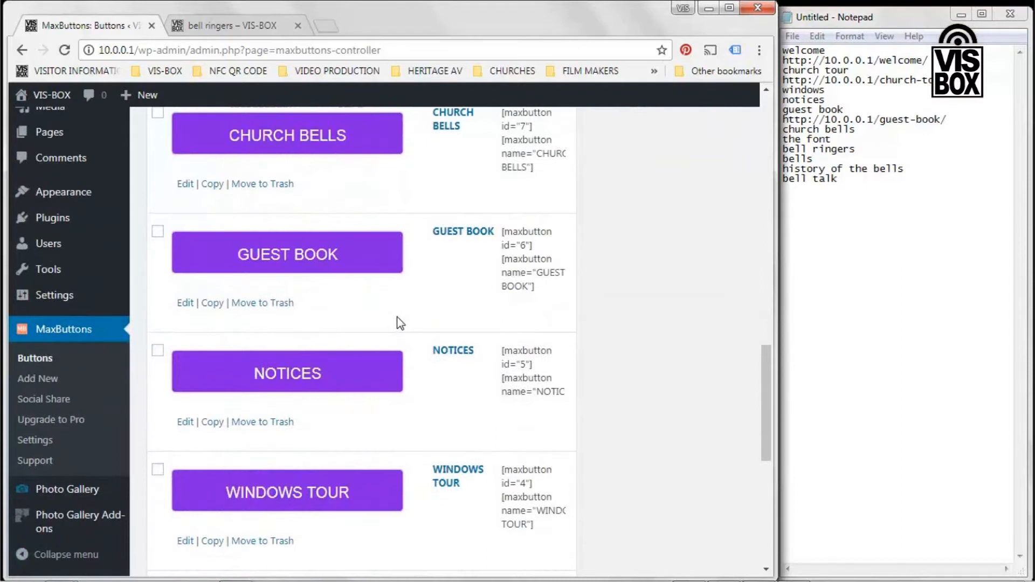
{"action": "scroll", "coordinate": [400, 323], "scroll_direction": "up", "scroll_amount": 1}
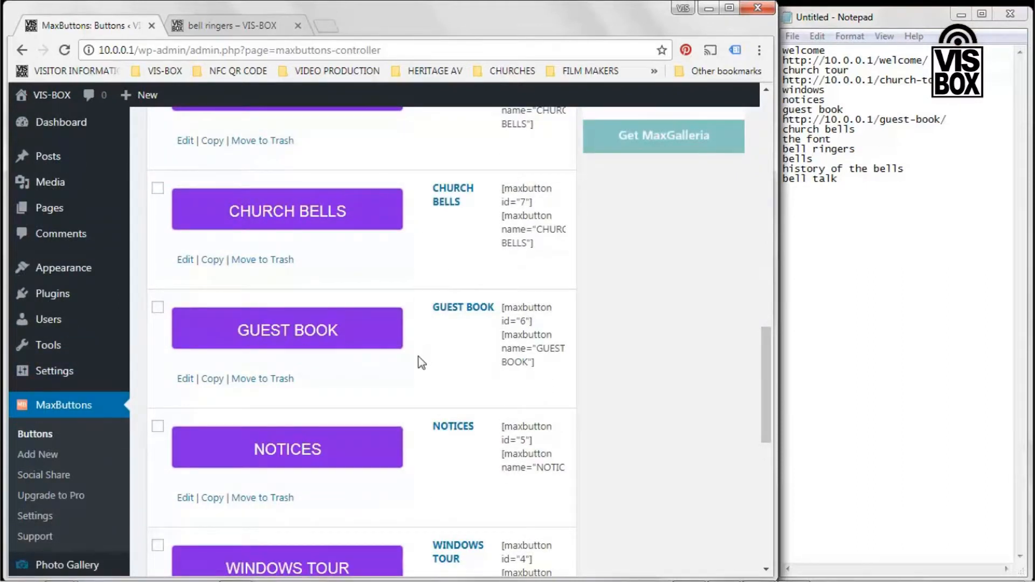
{"action": "scroll", "coordinate": [421, 362], "scroll_direction": "down", "scroll_amount": 7}
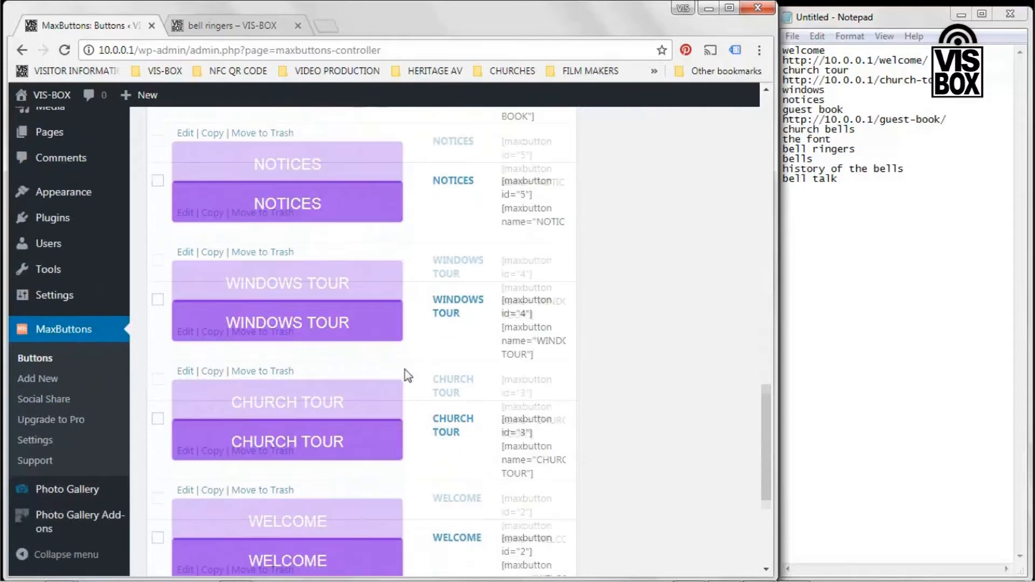
{"action": "scroll", "coordinate": [420, 394], "scroll_direction": "down", "scroll_amount": 1}
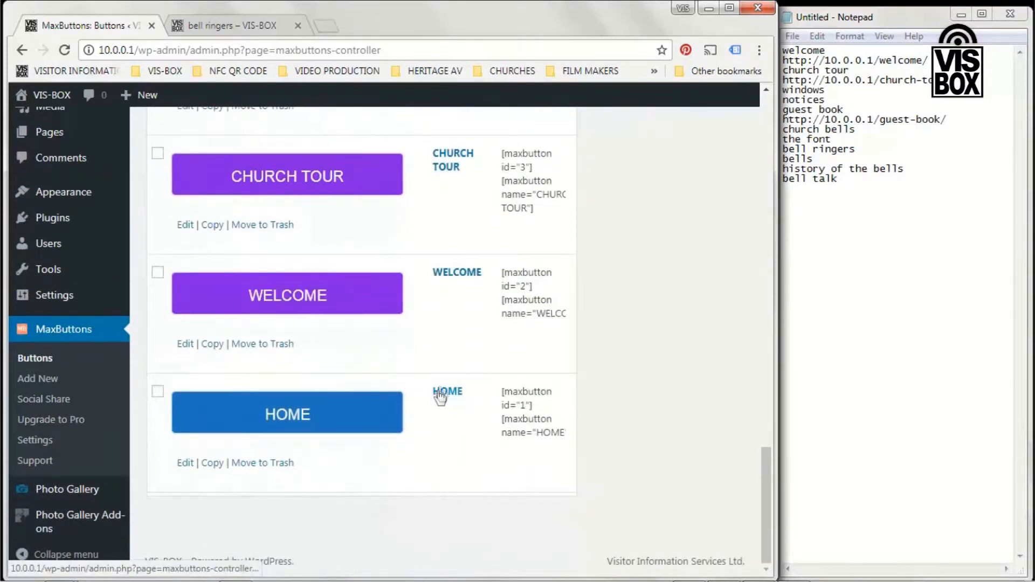
Check the buttons against the Notepad list of names and move the duplicate CHURCH BELLS button with id 8 to the trash
{"action": "scroll", "coordinate": [440, 358], "scroll_direction": "up", "scroll_amount": 2}
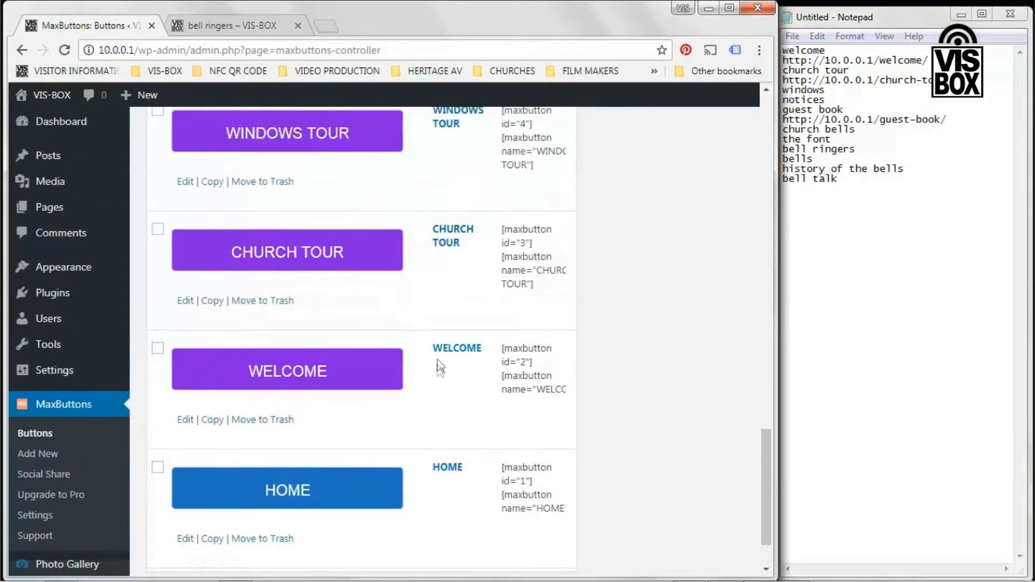
{"action": "scroll", "coordinate": [446, 354], "scroll_direction": "up", "scroll_amount": 2}
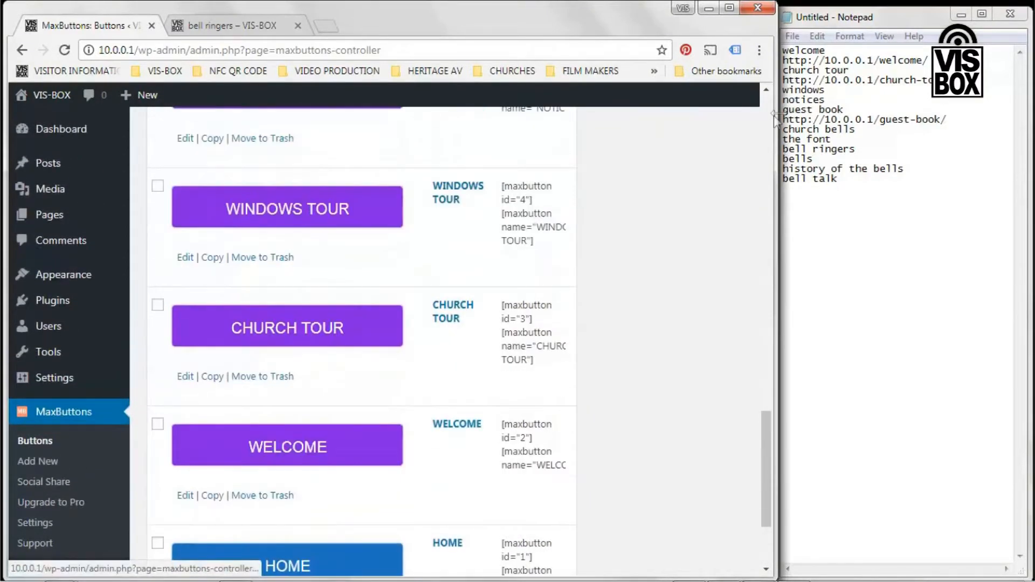
{"action": "scroll", "coordinate": [469, 299], "scroll_direction": "up", "scroll_amount": 2}
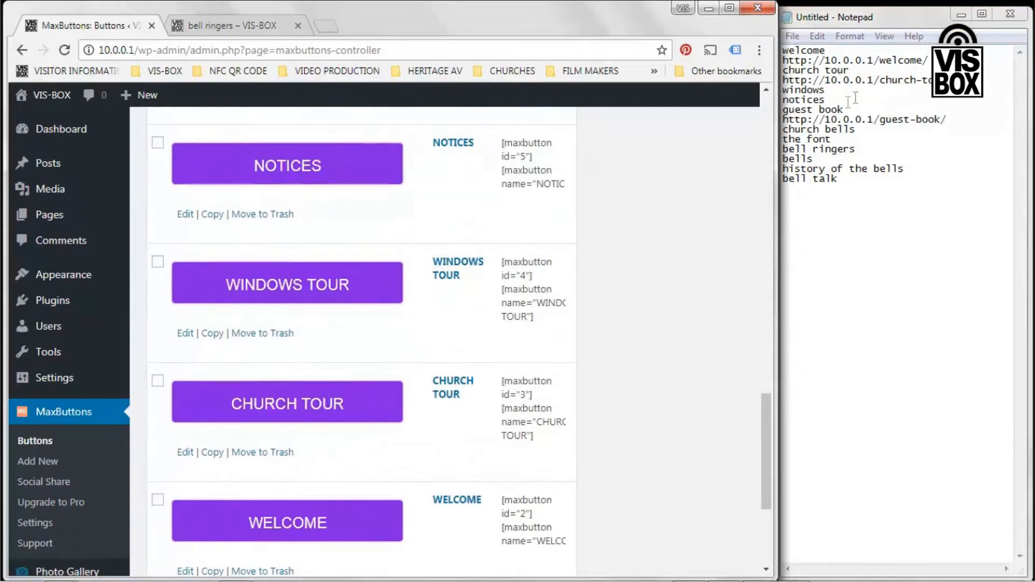
{"action": "scroll", "coordinate": [479, 269], "scroll_direction": "up", "scroll_amount": 2}
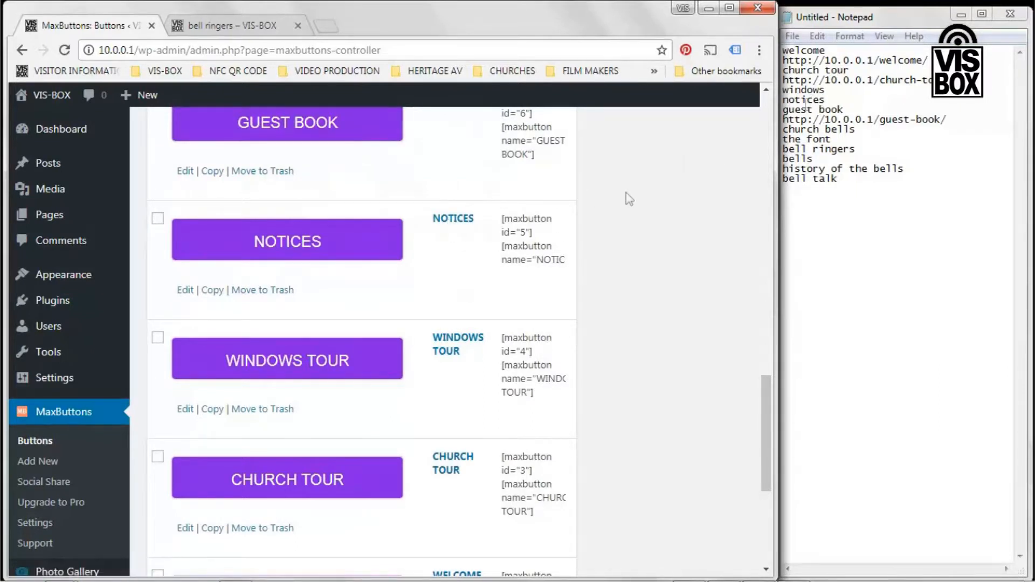
{"action": "scroll", "coordinate": [423, 277], "scroll_direction": "up", "scroll_amount": 4}
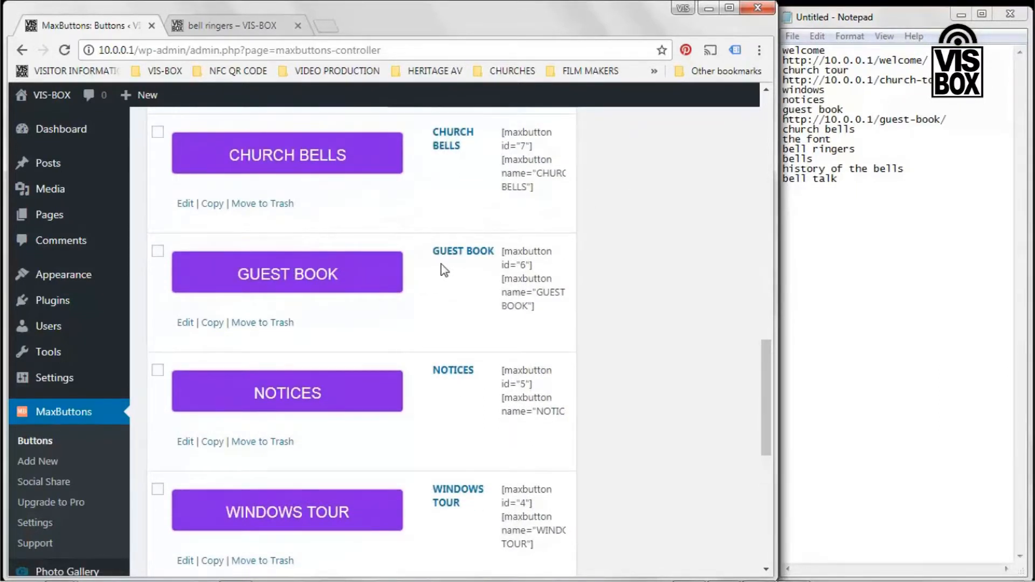
{"action": "scroll", "coordinate": [439, 263], "scroll_direction": "up", "scroll_amount": 2}
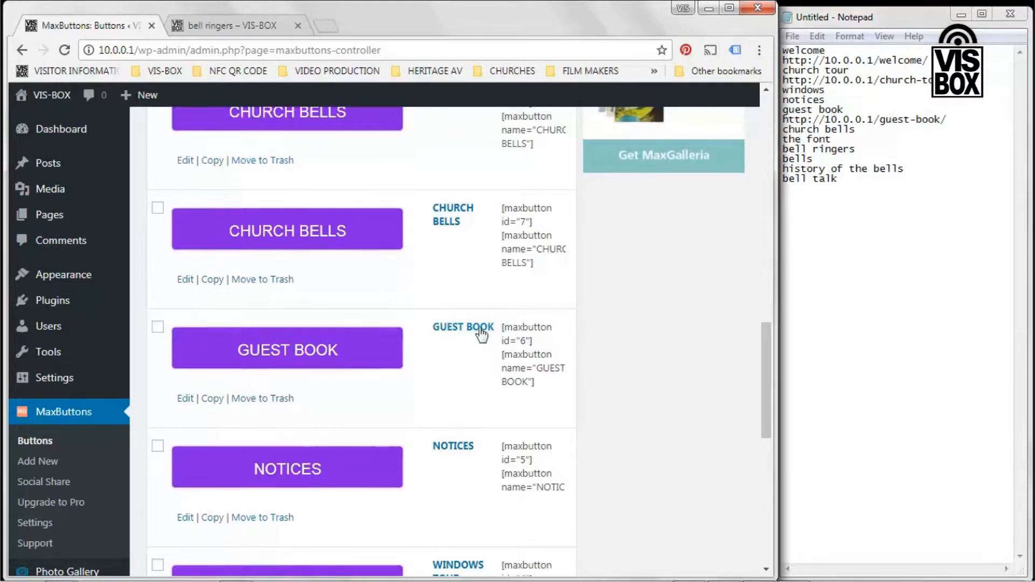
{"action": "scroll", "coordinate": [464, 326], "scroll_direction": "up", "scroll_amount": 1}
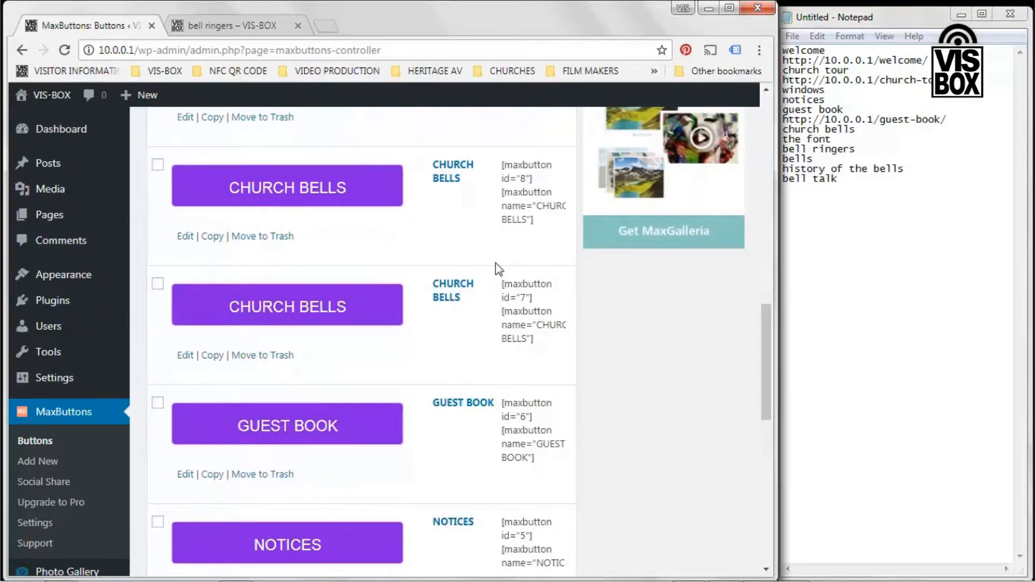
{"action": "scroll", "coordinate": [488, 272], "scroll_direction": "up", "scroll_amount": 2}
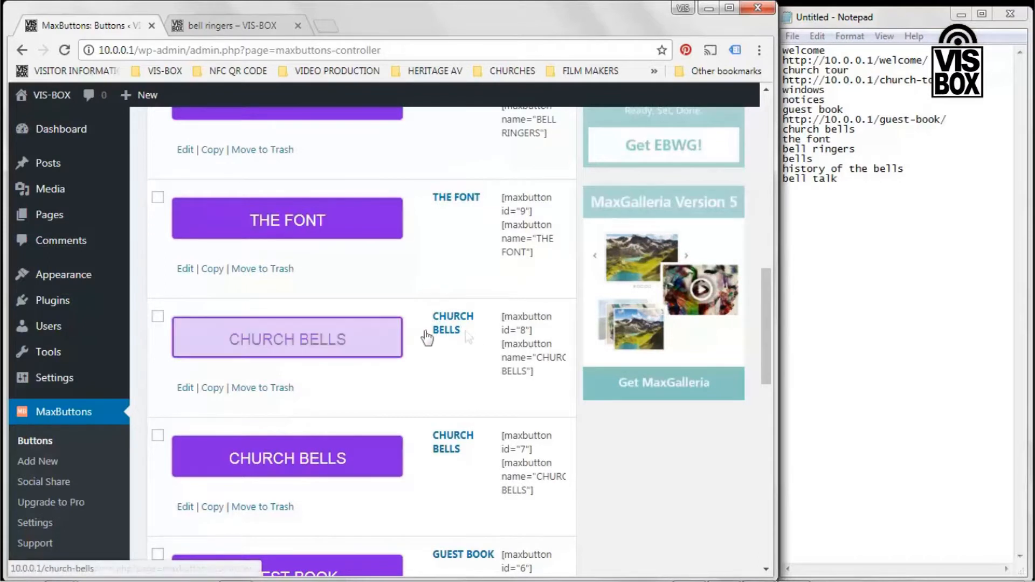
{"action": "left_click", "coordinate": [251, 390]}
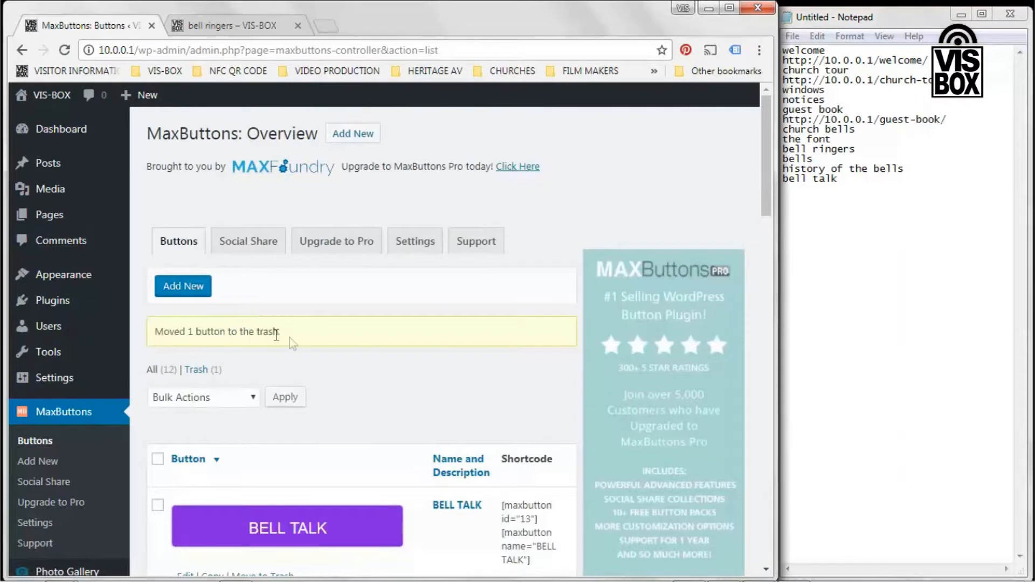
Recheck the remaining buttons in the list, from GUEST BOOK and CHURCH BELLS up to BELL TALK
{"action": "scroll", "coordinate": [393, 358], "scroll_direction": "down", "scroll_amount": 14}
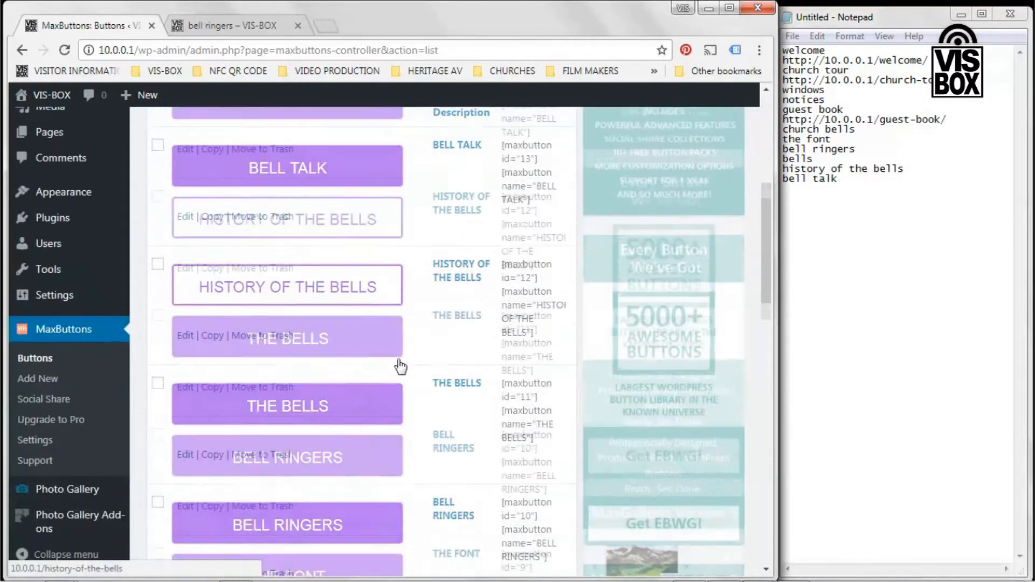
{"action": "scroll", "coordinate": [407, 371], "scroll_direction": "down", "scroll_amount": 1}
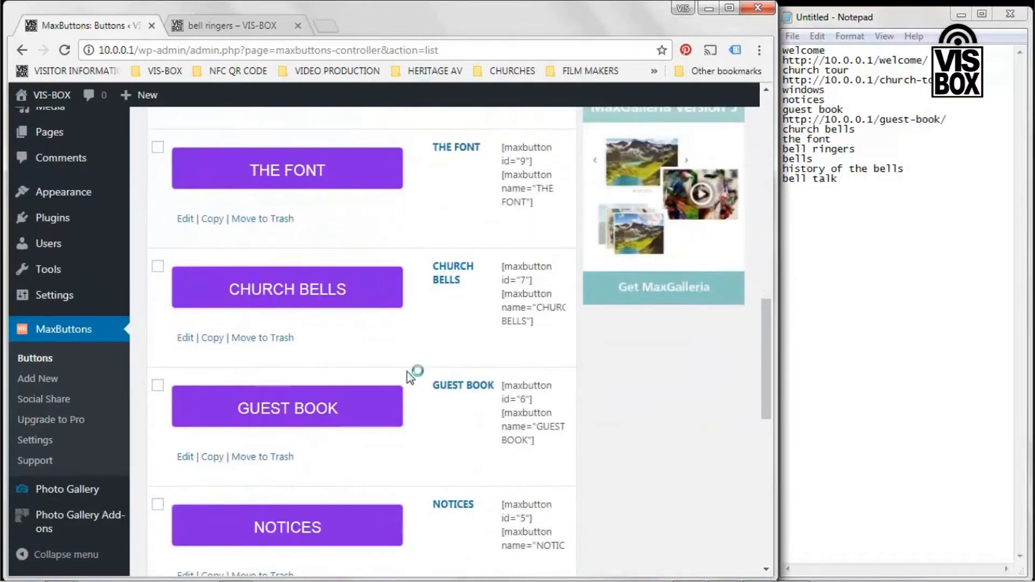
{"action": "scroll", "coordinate": [407, 372], "scroll_direction": "up", "scroll_amount": 1}
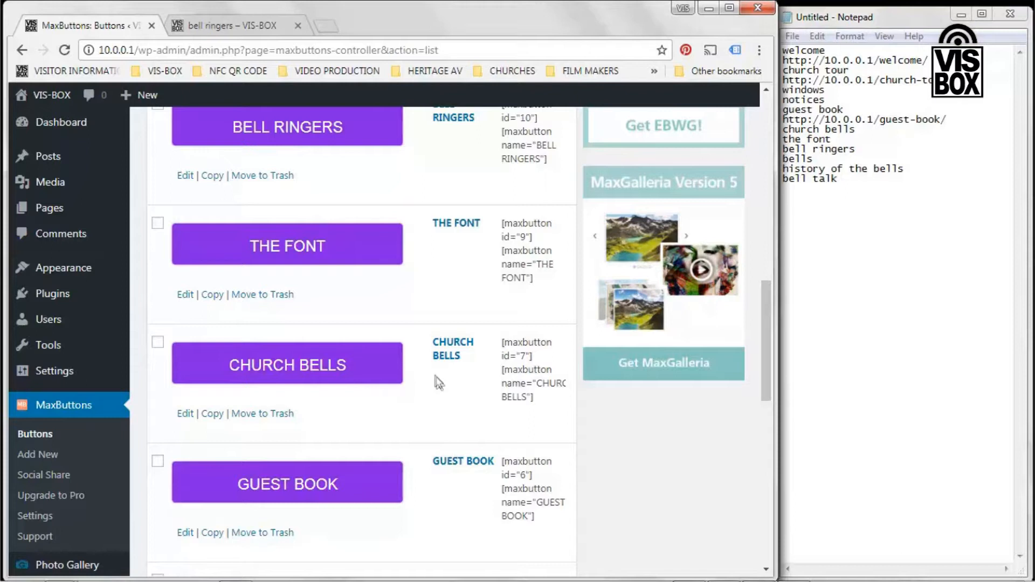
{"action": "scroll", "coordinate": [434, 374], "scroll_direction": "up", "scroll_amount": 1}
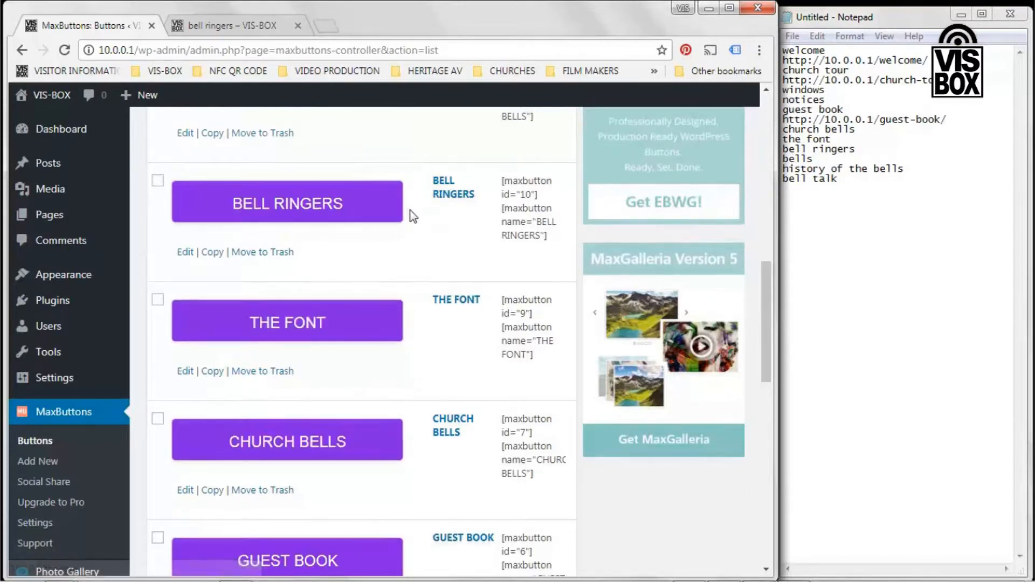
{"action": "scroll", "coordinate": [404, 240], "scroll_direction": "up", "scroll_amount": 3}
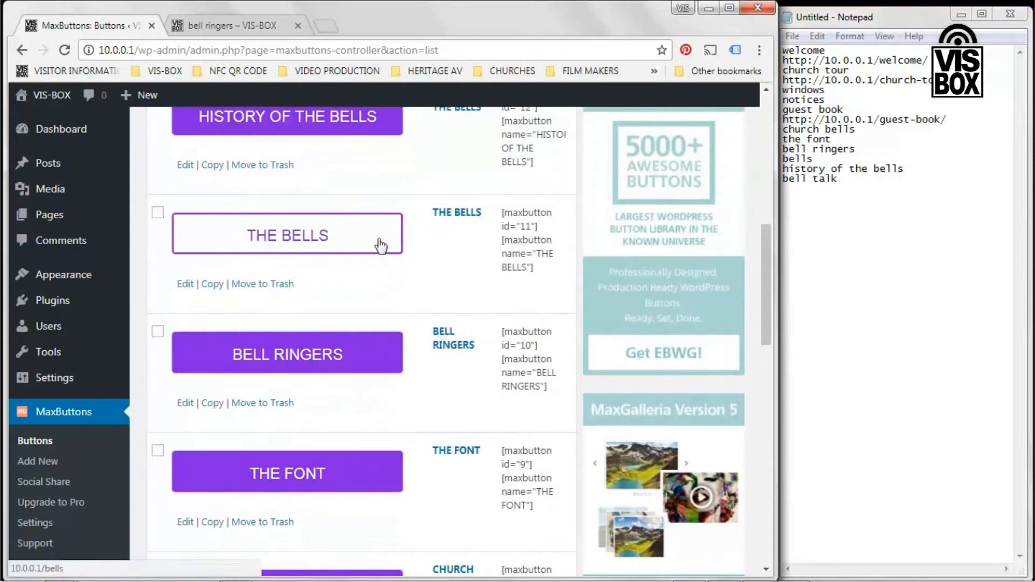
{"action": "scroll", "coordinate": [378, 248], "scroll_direction": "up", "scroll_amount": 2}
{"action": "scroll", "coordinate": [407, 211], "scroll_direction": "up", "scroll_amount": 3}
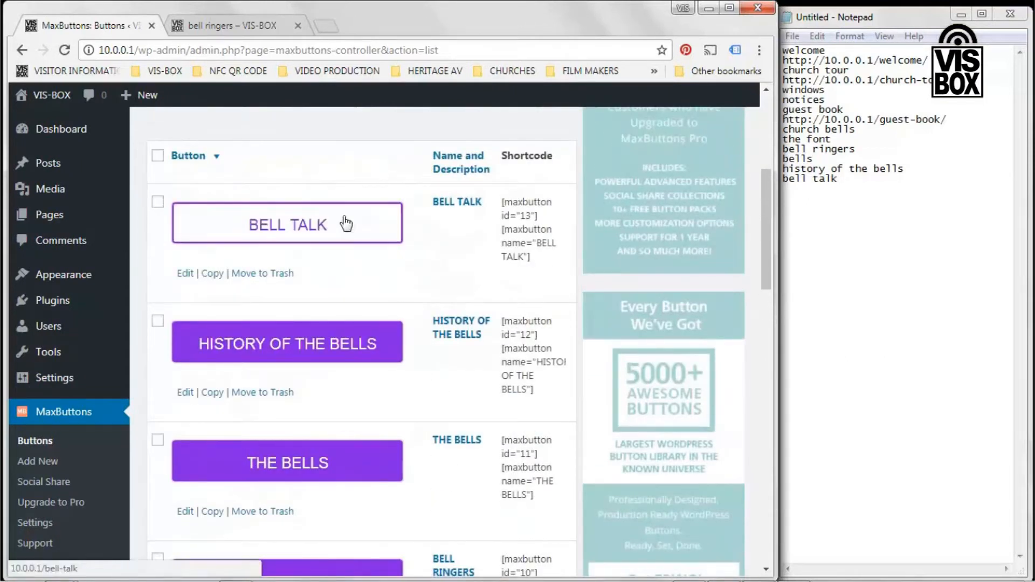
{"action": "scroll", "coordinate": [408, 242], "scroll_direction": "up", "scroll_amount": 3}
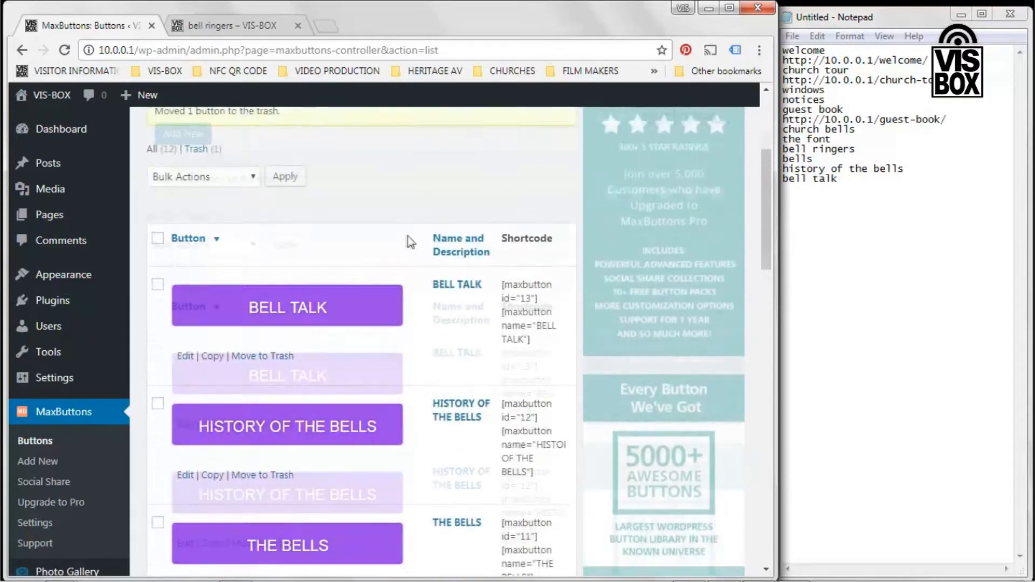
{"action": "scroll", "coordinate": [409, 242], "scroll_direction": "up", "scroll_amount": 2}
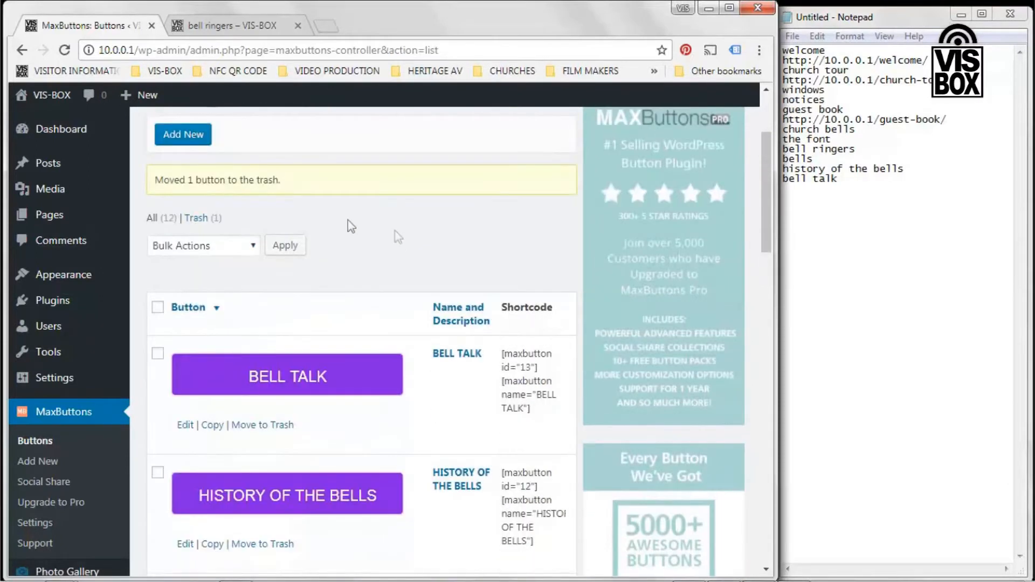
Add a new button and replace its display text with THIS IS A REALLY LONG TITLE
{"action": "left_click", "coordinate": [195, 142]}
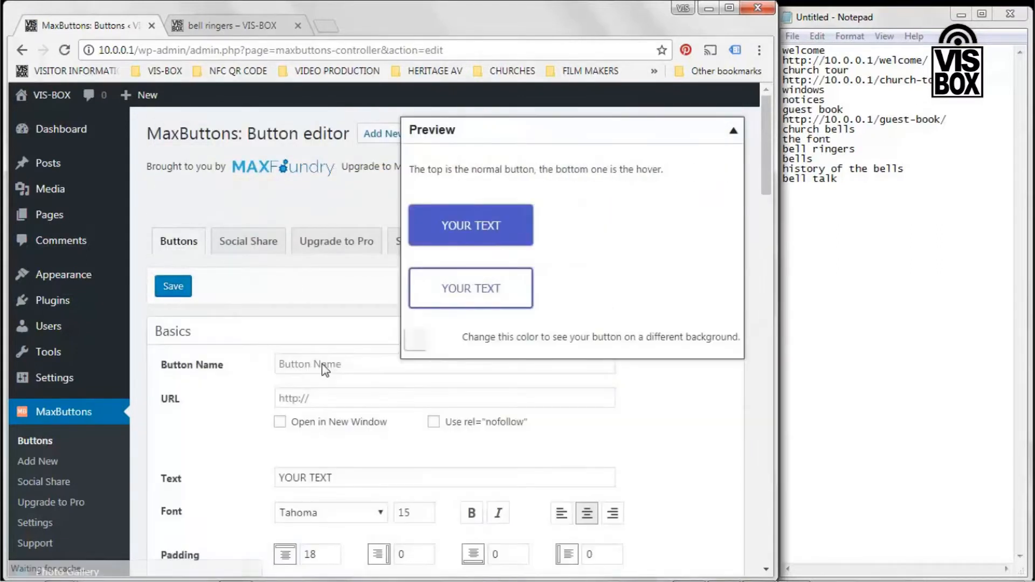
{"action": "scroll", "coordinate": [291, 373], "scroll_direction": "down", "scroll_amount": 2}
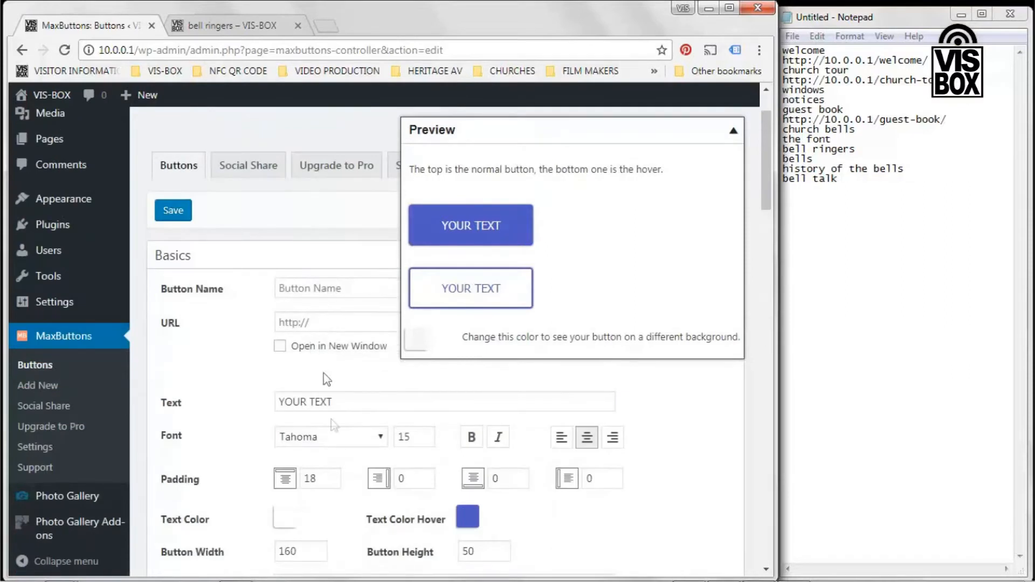
{"action": "left_click_drag", "start_coordinate": [345, 404], "coordinate": [254, 402]}
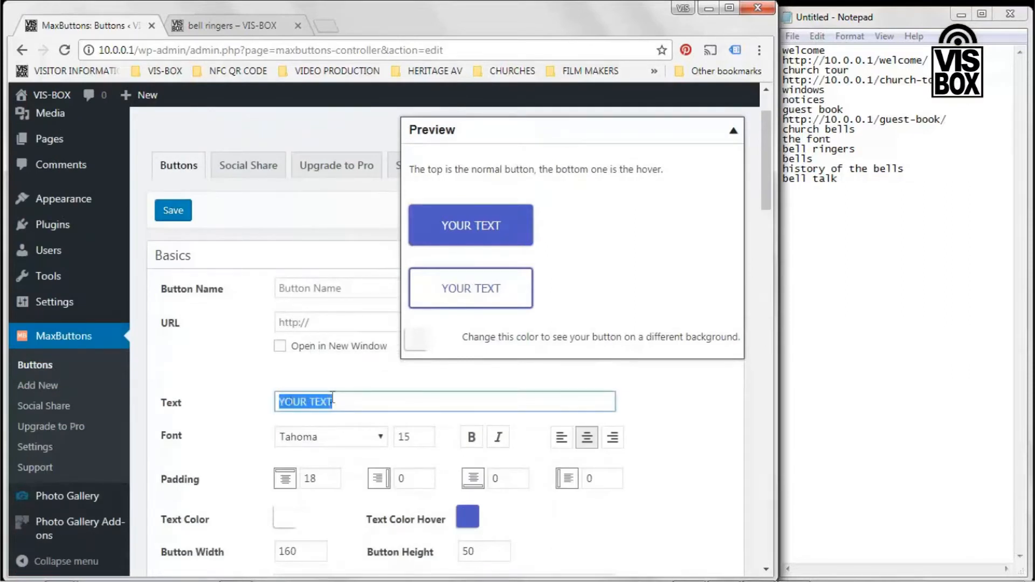
{"action": "key", "text": "Caps_Lock"}
{"action": "type", "text": "THIS IS A REALLY"}
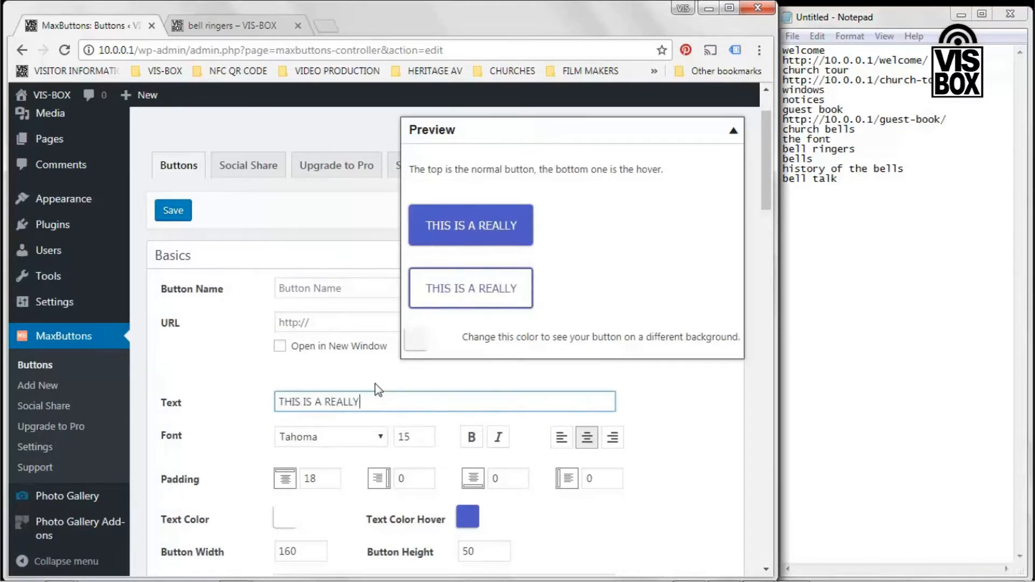
{"action": "type", "text": " LONG TITLE AND"}
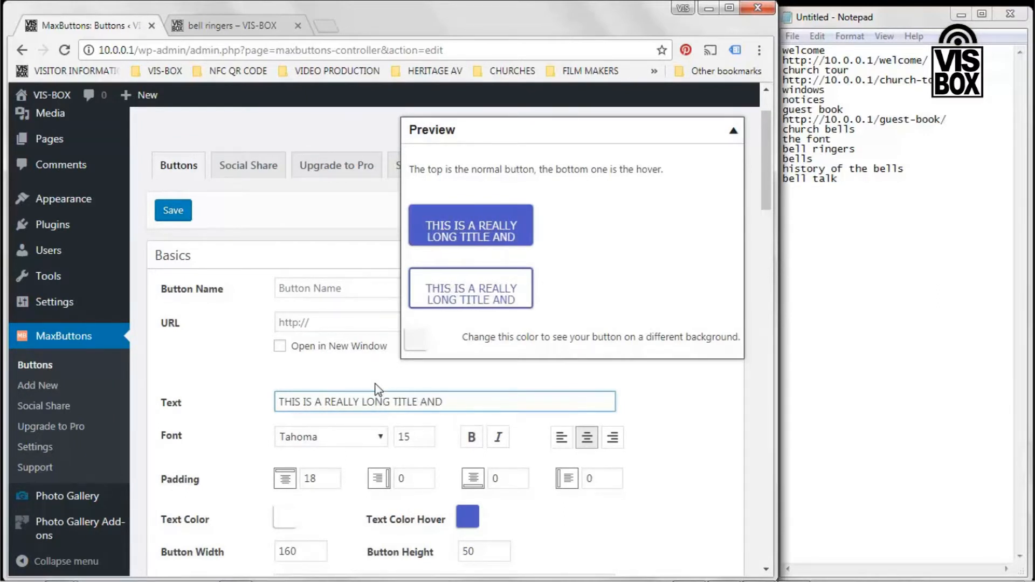
{"action": "key", "text": "BackSpace"}
{"action": "key", "text": "BackSpace"}
{"action": "key", "text": "BackSpace"}
{"action": "key", "text": "BackSpace"}
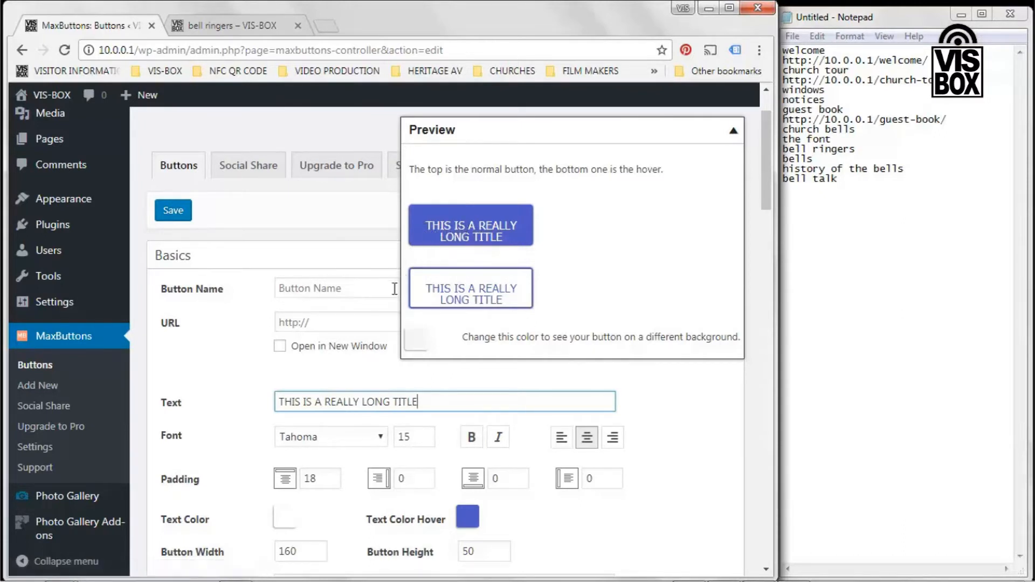
{"action": "scroll", "coordinate": [383, 297], "scroll_direction": "down", "scroll_amount": 2}
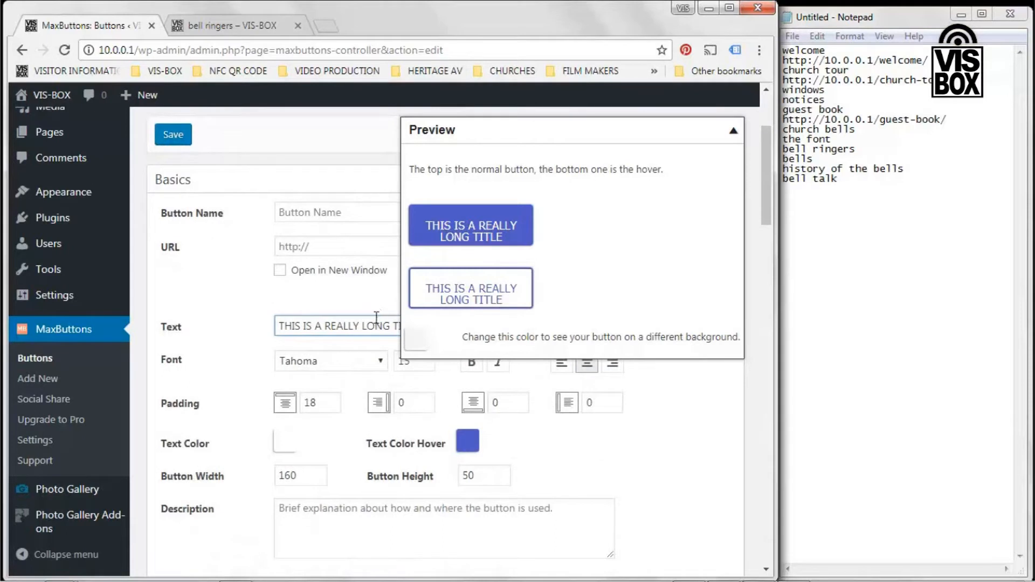
Examine the new button's basic, border and background settings and the preview of its long title
{"action": "scroll", "coordinate": [378, 307], "scroll_direction": "down", "scroll_amount": 2}
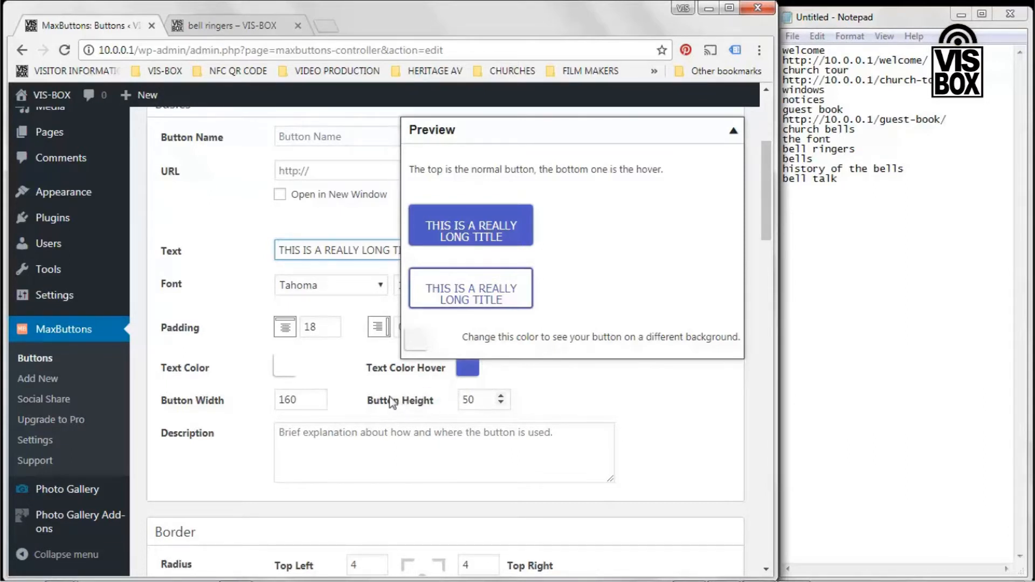
{"action": "scroll", "coordinate": [375, 409], "scroll_direction": "down", "scroll_amount": 3}
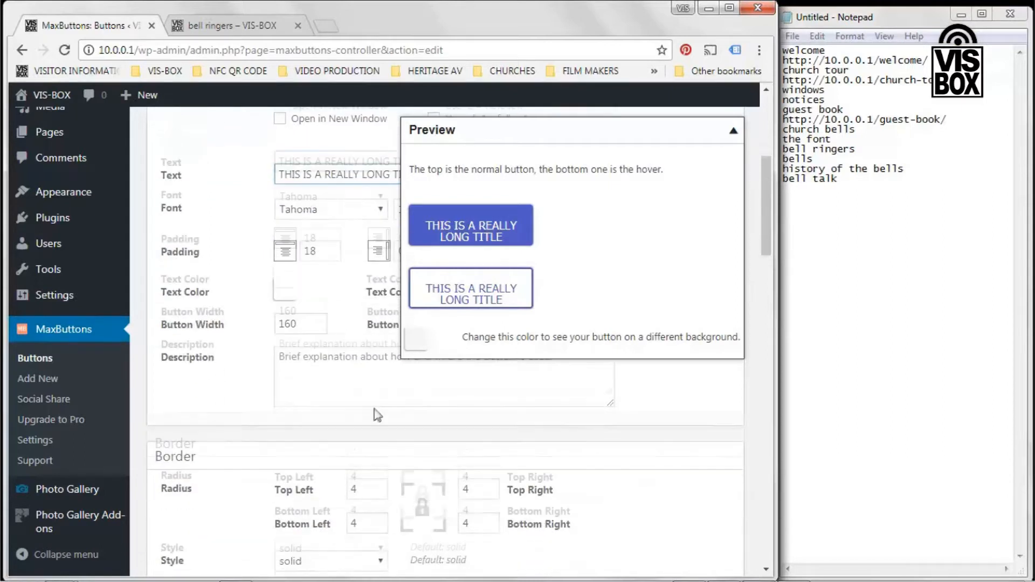
{"action": "scroll", "coordinate": [377, 414], "scroll_direction": "down", "scroll_amount": 4}
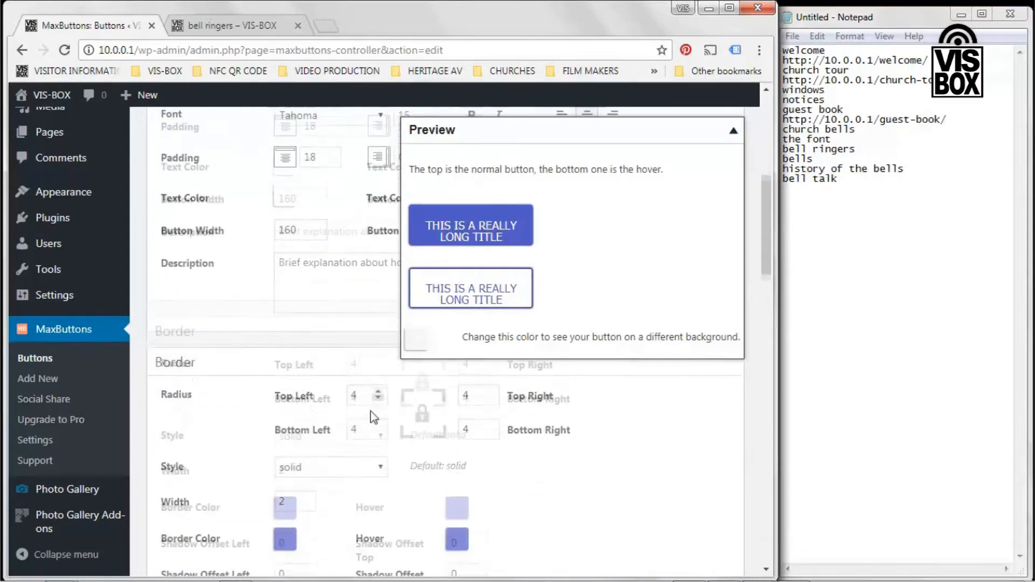
{"action": "scroll", "coordinate": [367, 426], "scroll_direction": "up", "scroll_amount": 7}
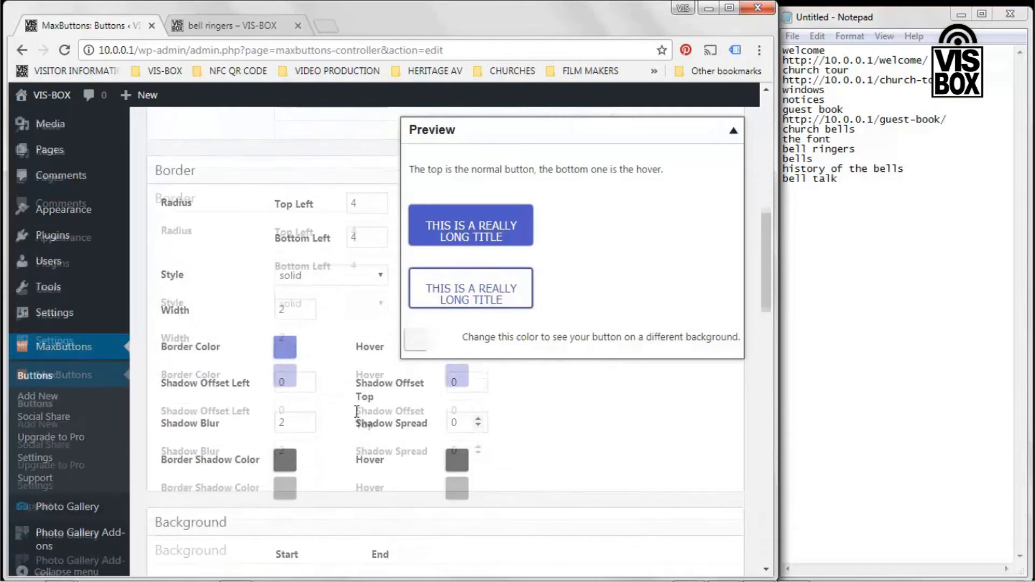
{"action": "left_click", "coordinate": [431, 404]}
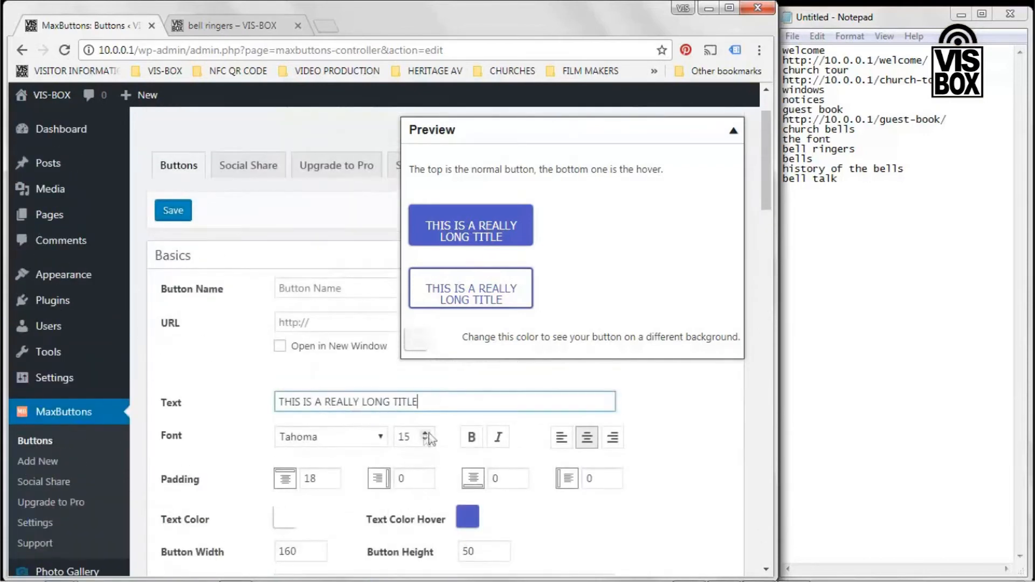
{"action": "scroll", "coordinate": [345, 434], "scroll_direction": "up", "scroll_amount": 1}
{"action": "scroll", "coordinate": [345, 432], "scroll_direction": "down", "scroll_amount": 4}
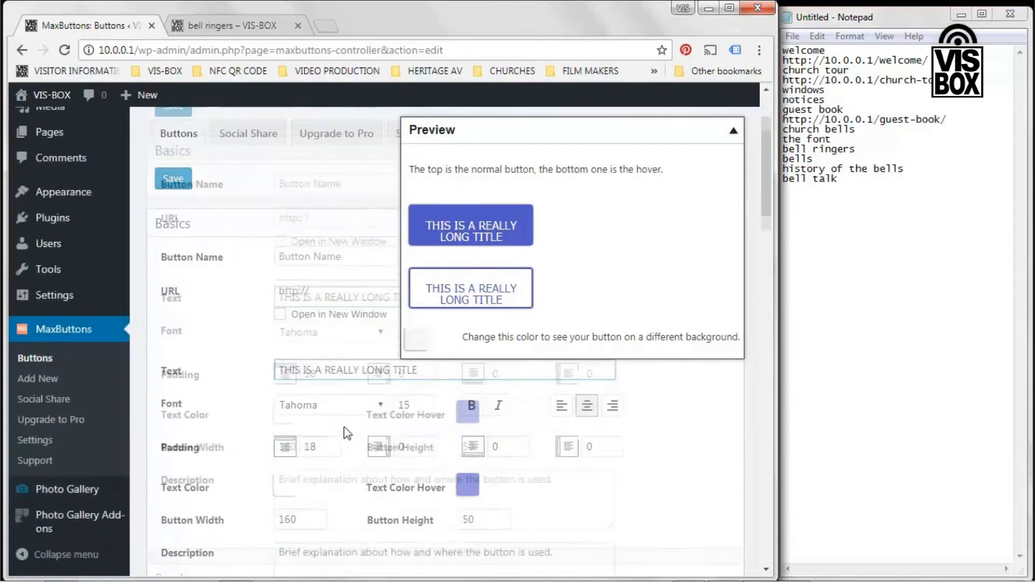
{"action": "scroll", "coordinate": [348, 429], "scroll_direction": "up", "scroll_amount": 1}
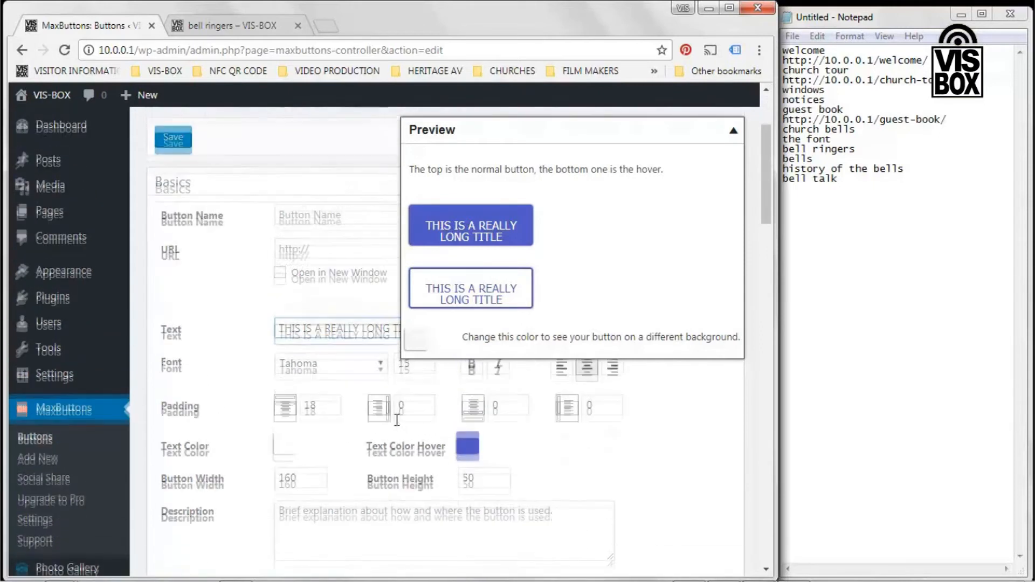
{"action": "scroll", "coordinate": [356, 442], "scroll_direction": "up", "scroll_amount": 2}
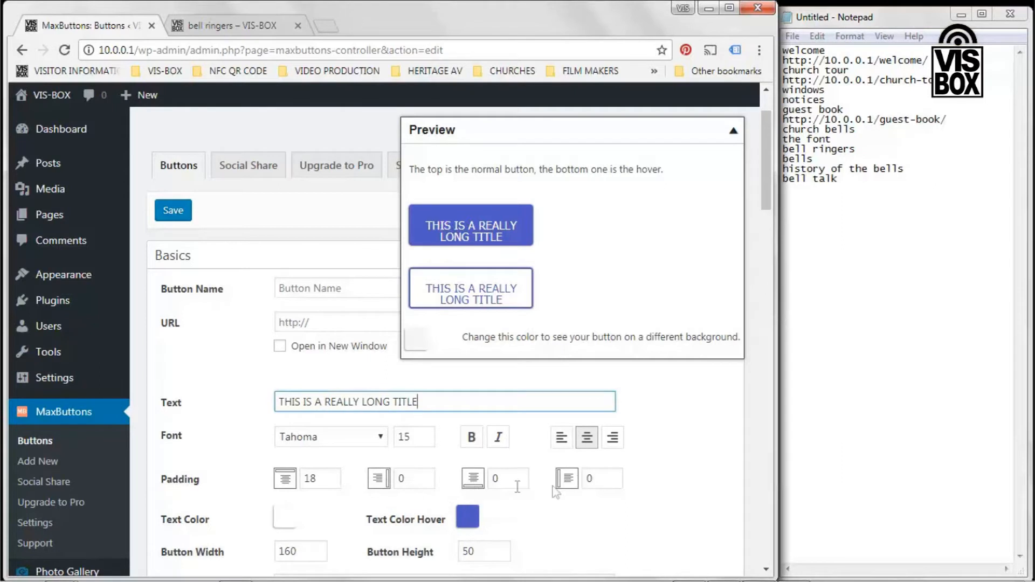
Try lowering the long-title button's top padding to 9, and raise it to 17
{"action": "double_click", "coordinate": [331, 481]}
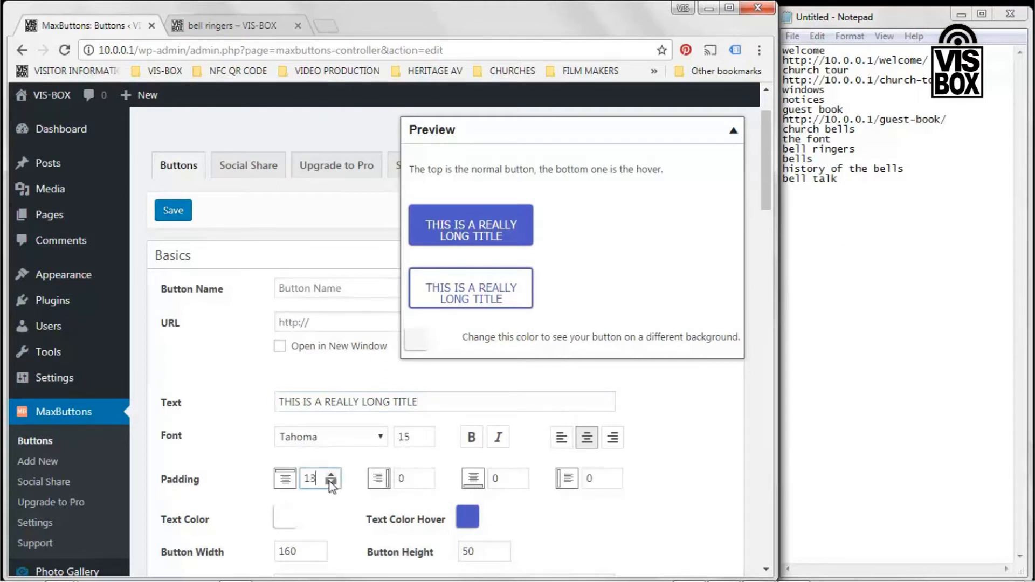
{"action": "double_click", "coordinate": [331, 481]}
{"action": "left_click", "coordinate": [330, 481]}
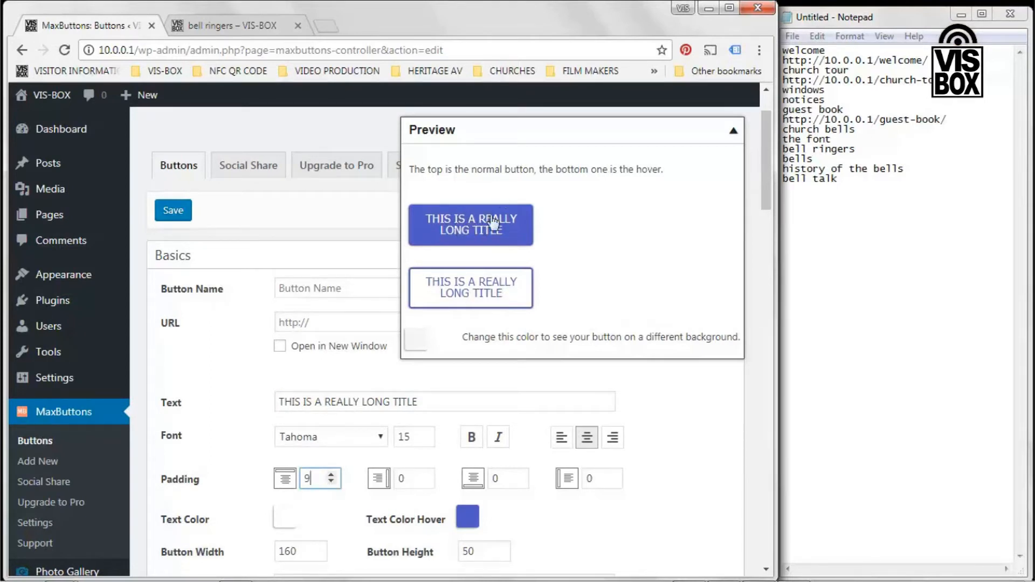
{"action": "left_click", "coordinate": [331, 476]}
{"action": "left_click", "coordinate": [331, 476]}
{"action": "left_click", "coordinate": [331, 476]}
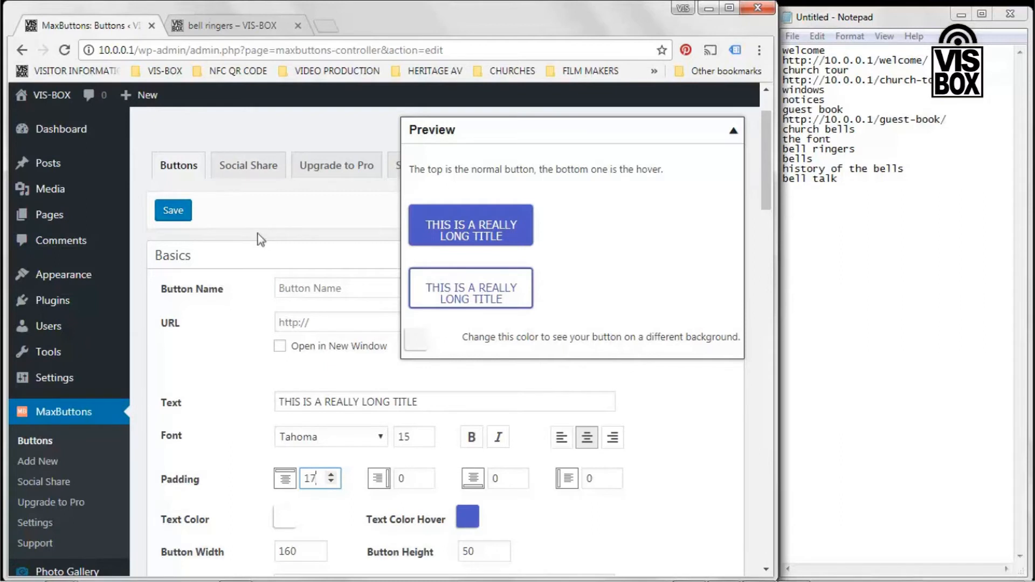
Enlarge the long-title button to a width of 224 and a height of 81
{"action": "scroll", "coordinate": [258, 234], "scroll_direction": "up", "scroll_amount": 2}
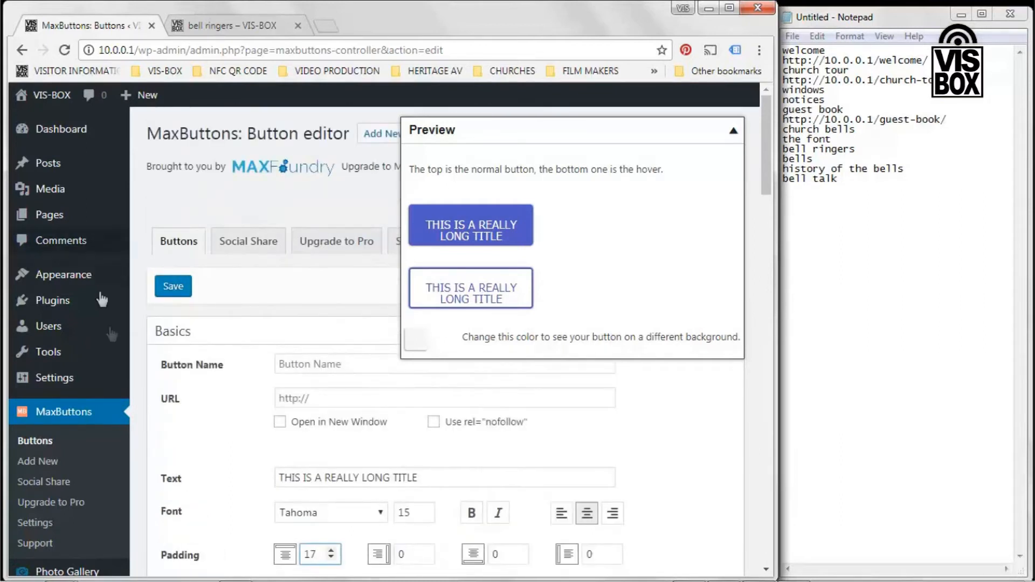
{"action": "scroll", "coordinate": [321, 402], "scroll_direction": "down", "scroll_amount": 3}
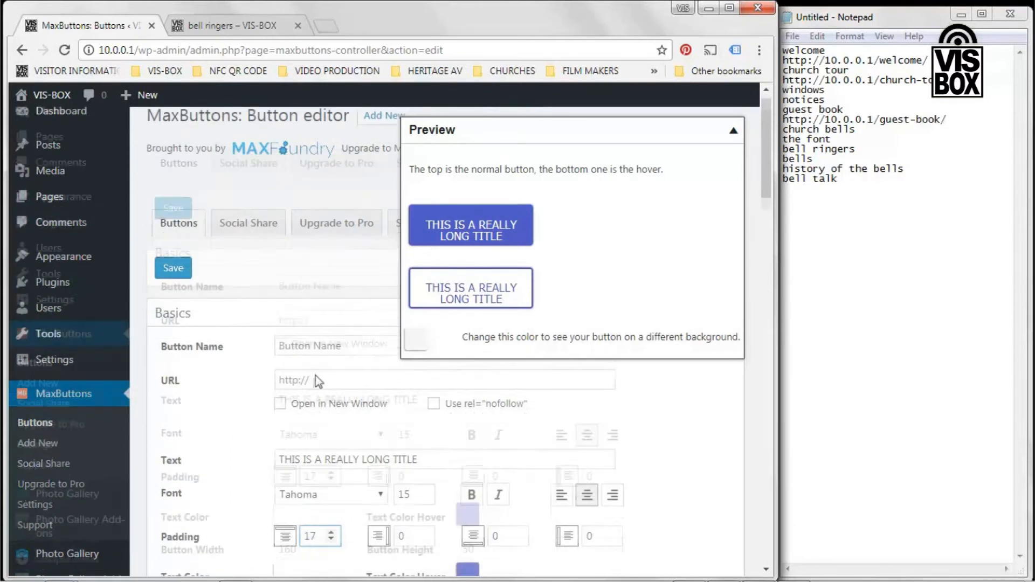
{"action": "scroll", "coordinate": [345, 402], "scroll_direction": "up", "scroll_amount": 3}
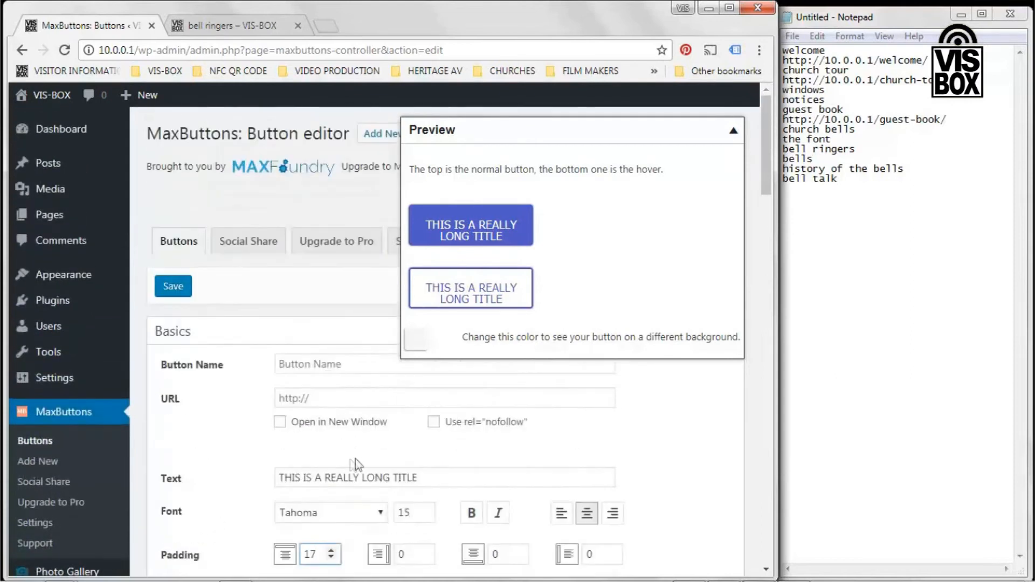
{"action": "scroll", "coordinate": [355, 459], "scroll_direction": "down", "scroll_amount": 3}
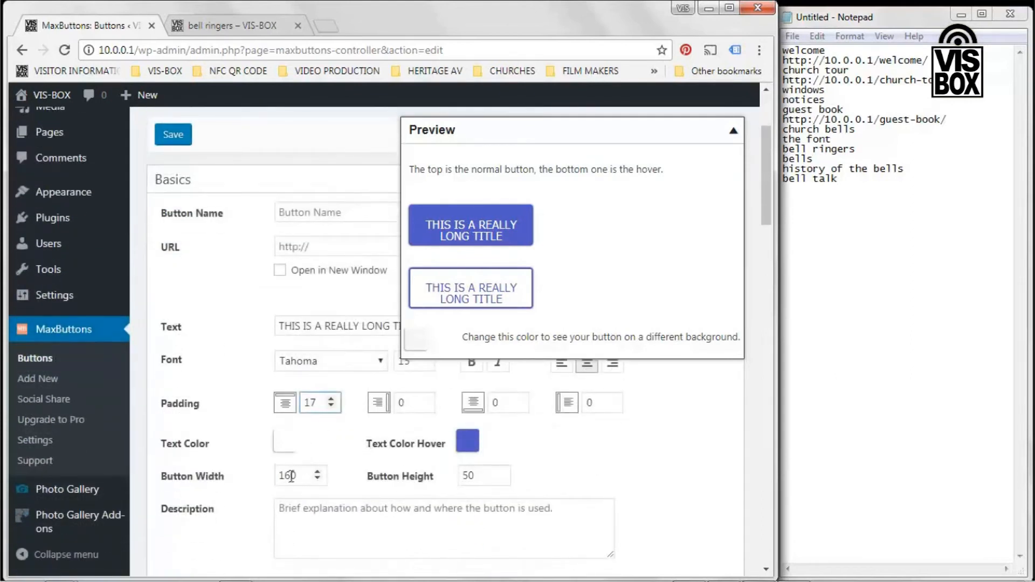
{"action": "scroll", "coordinate": [336, 449], "scroll_direction": "down", "scroll_amount": 2}
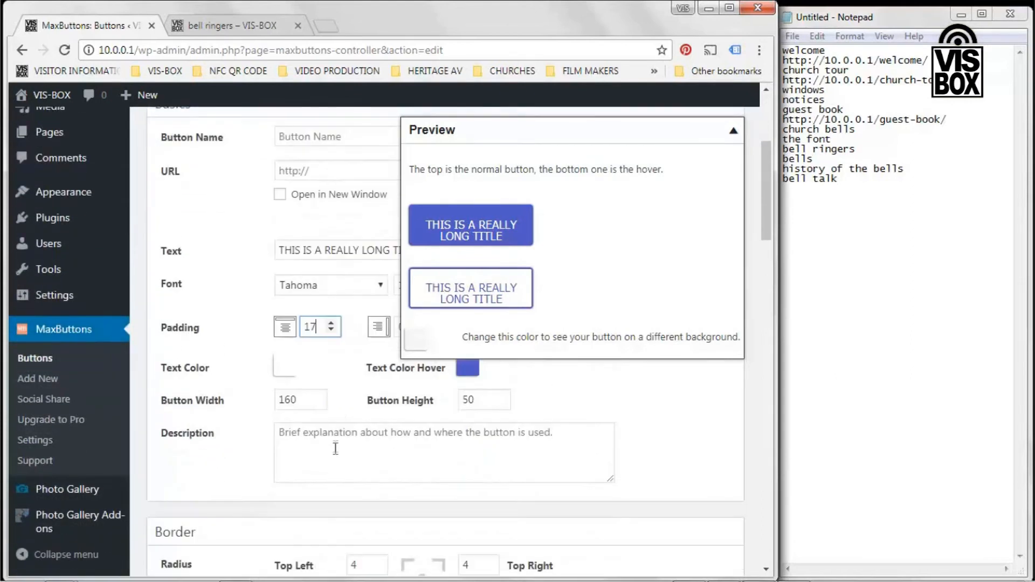
{"action": "left_click", "coordinate": [316, 398]}
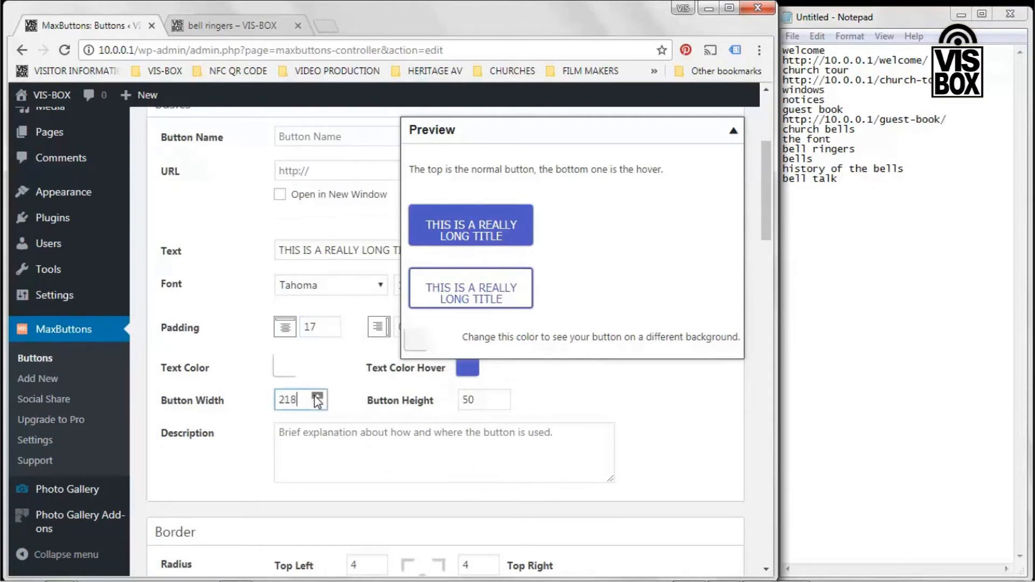
{"action": "left_click", "coordinate": [317, 396]}
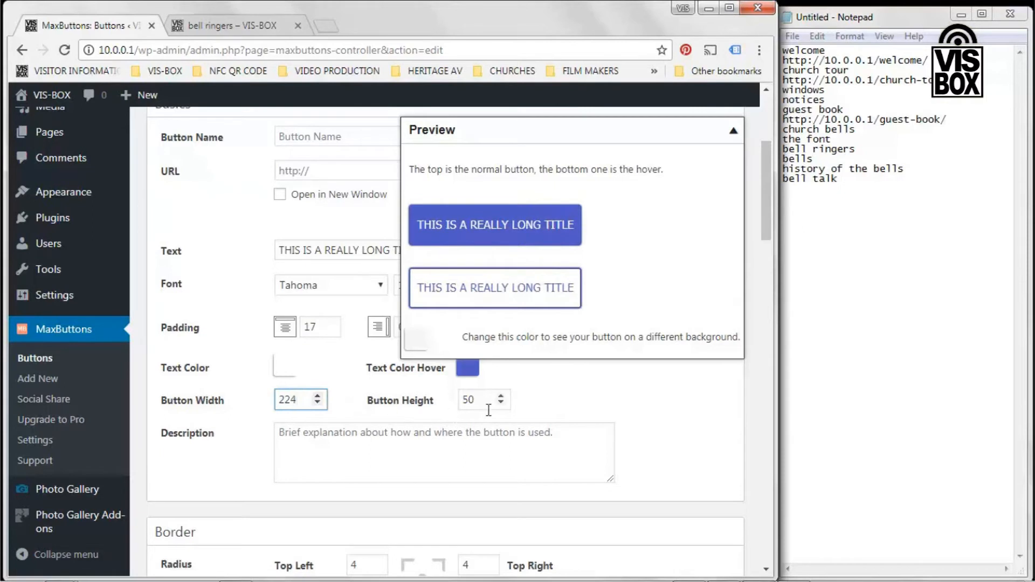
{"action": "left_click", "coordinate": [502, 398]}
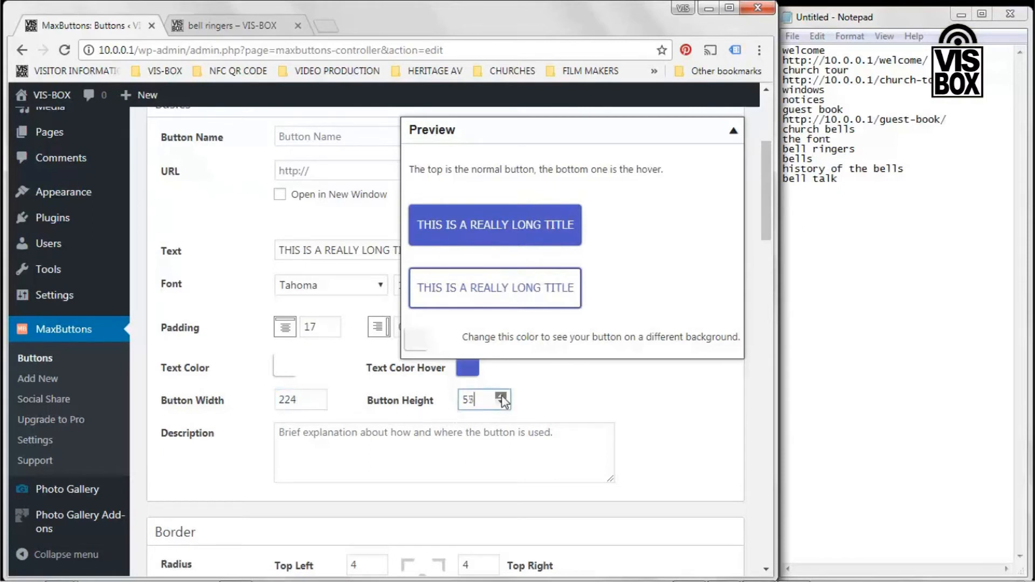
{"action": "left_click", "coordinate": [502, 398]}
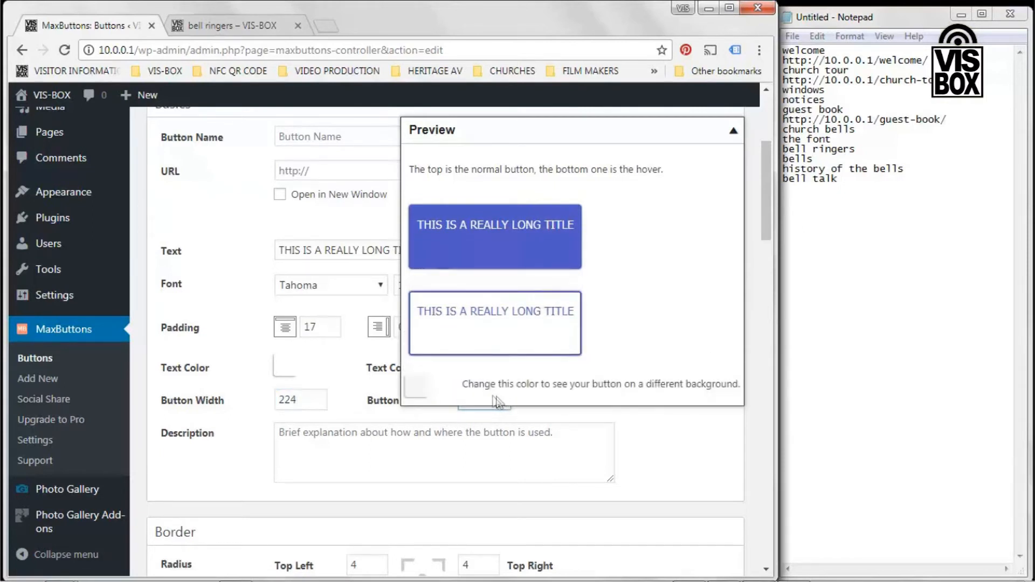
Set the long-title button's top padding to 43 and its width to 200
{"action": "scroll", "coordinate": [361, 348], "scroll_direction": "down", "scroll_amount": 3}
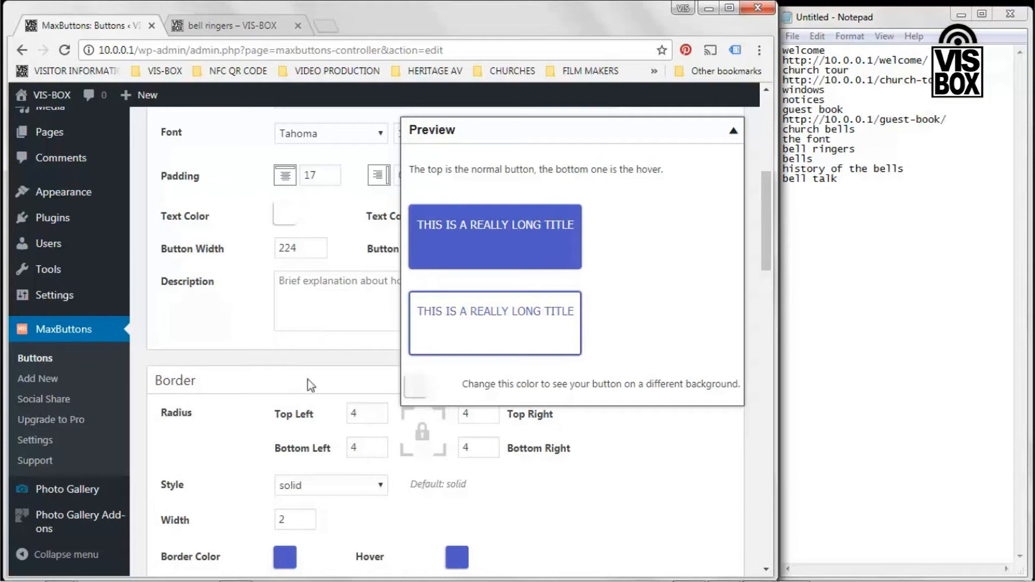
{"action": "scroll", "coordinate": [353, 345], "scroll_direction": "up", "scroll_amount": 4}
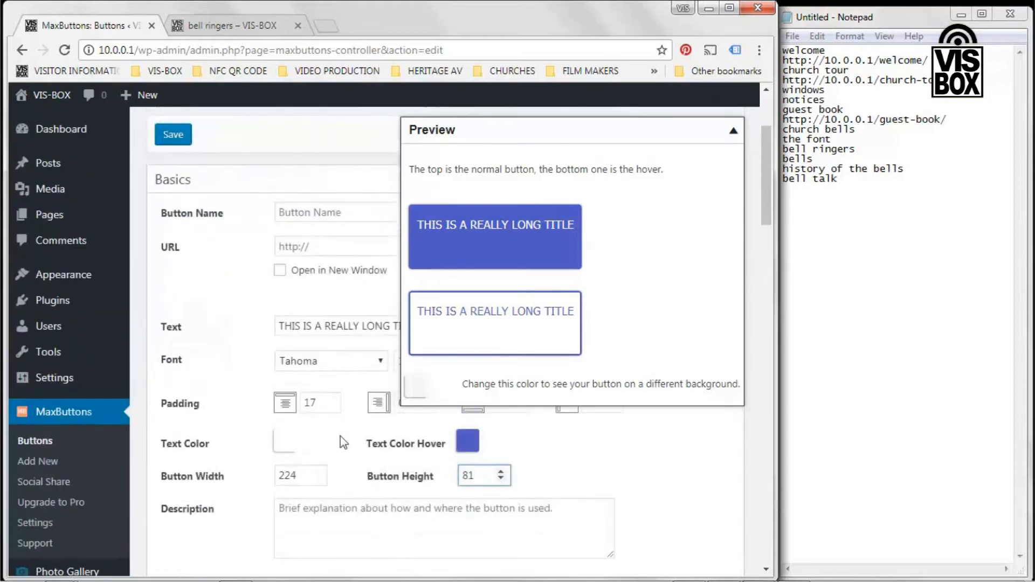
{"action": "left_click_drag", "start_coordinate": [321, 403], "coordinate": [289, 400]}
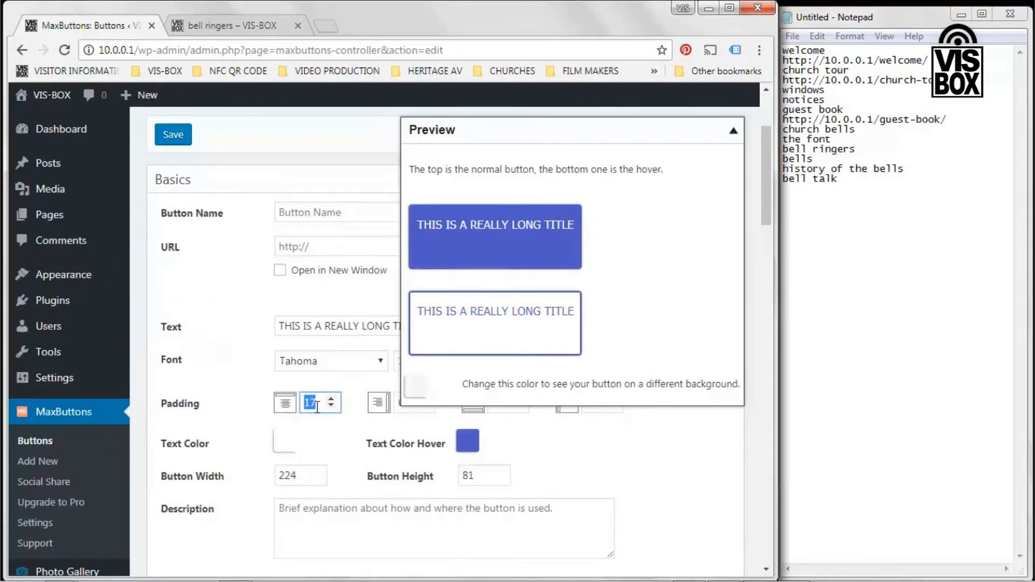
{"action": "type", "text": "43"}
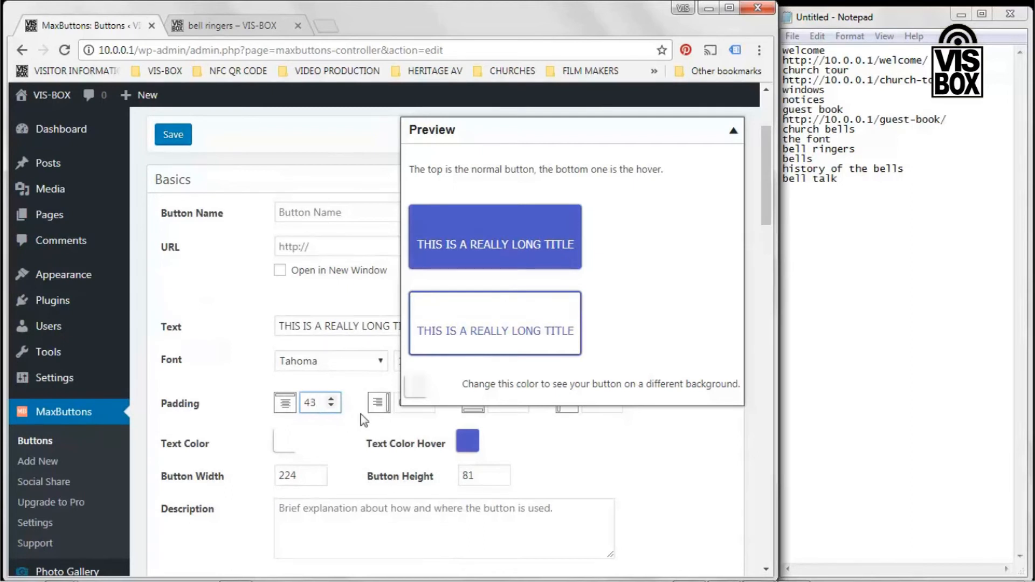
{"action": "left_click_drag", "start_coordinate": [313, 474], "coordinate": [242, 481]}
{"action": "type", "text": "2"}
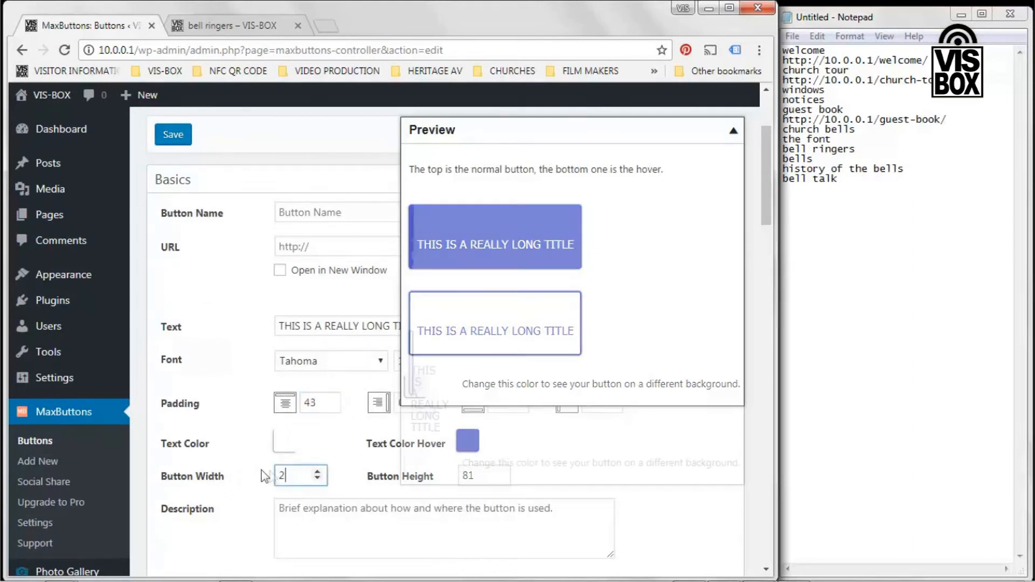
{"action": "type", "text": "00"}
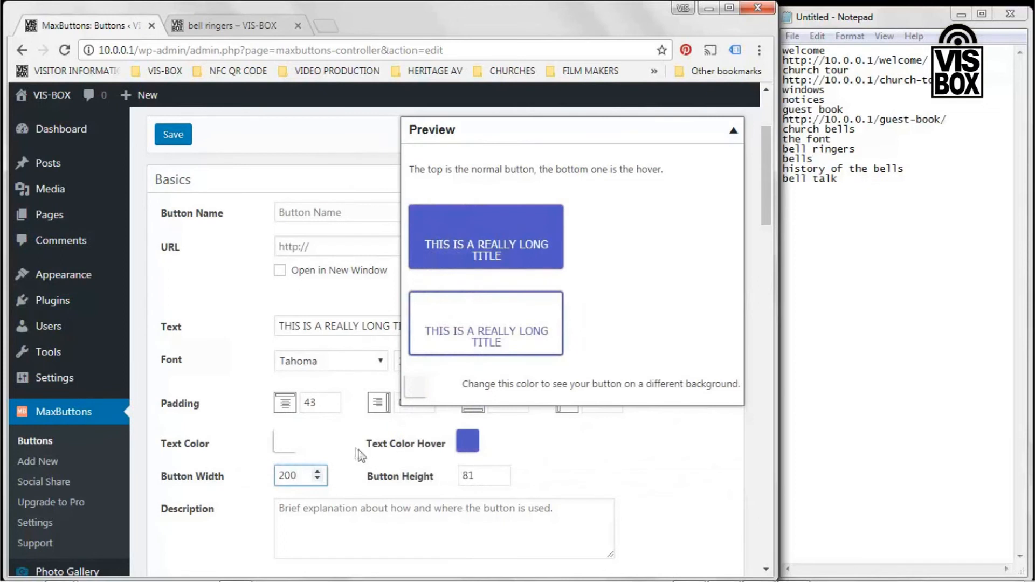
Leave the button editor without saving the long-title button and return to the MaxButtons overview
{"action": "scroll", "coordinate": [342, 449], "scroll_direction": "down", "scroll_amount": 7}
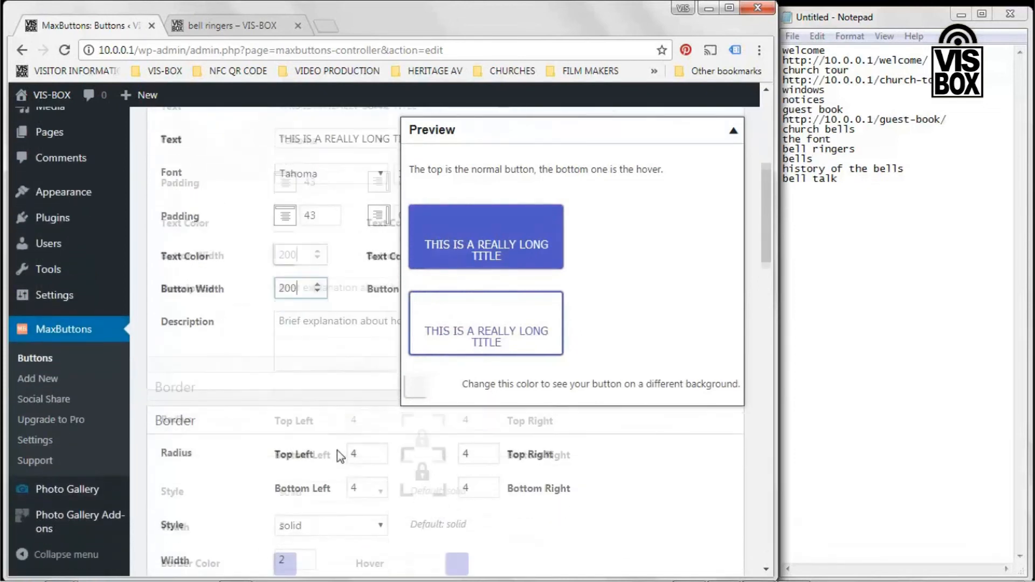
{"action": "scroll", "coordinate": [328, 433], "scroll_direction": "up", "scroll_amount": 7}
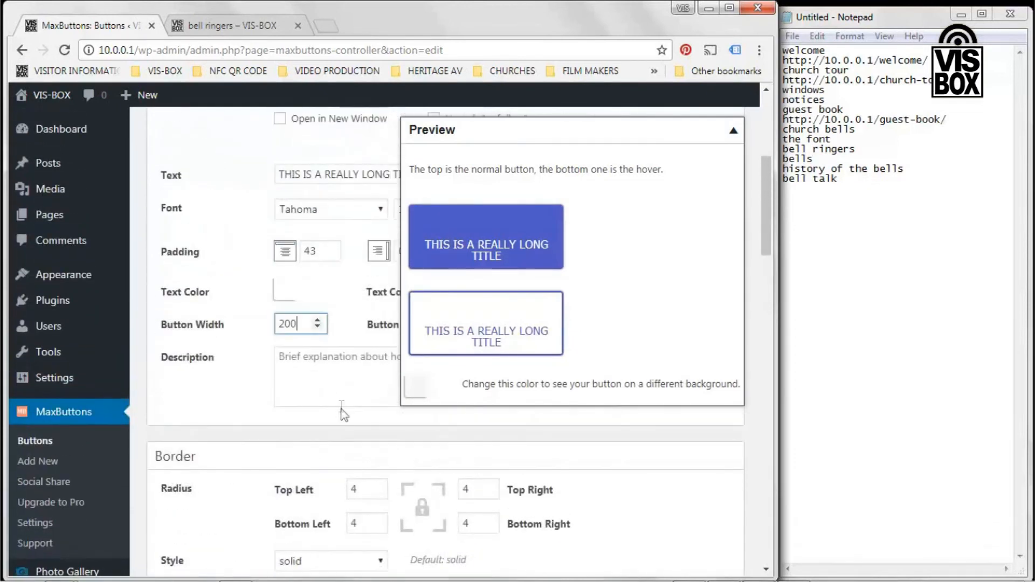
{"action": "scroll", "coordinate": [337, 396], "scroll_direction": "up", "scroll_amount": 2}
{"action": "left_click", "coordinate": [58, 415]}
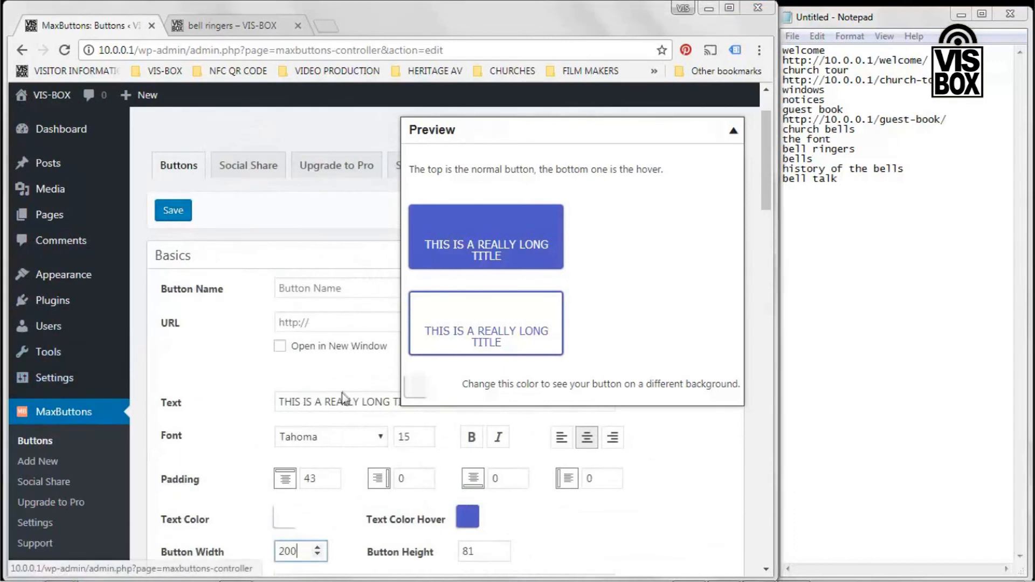
{"action": "left_click", "coordinate": [452, 137]}
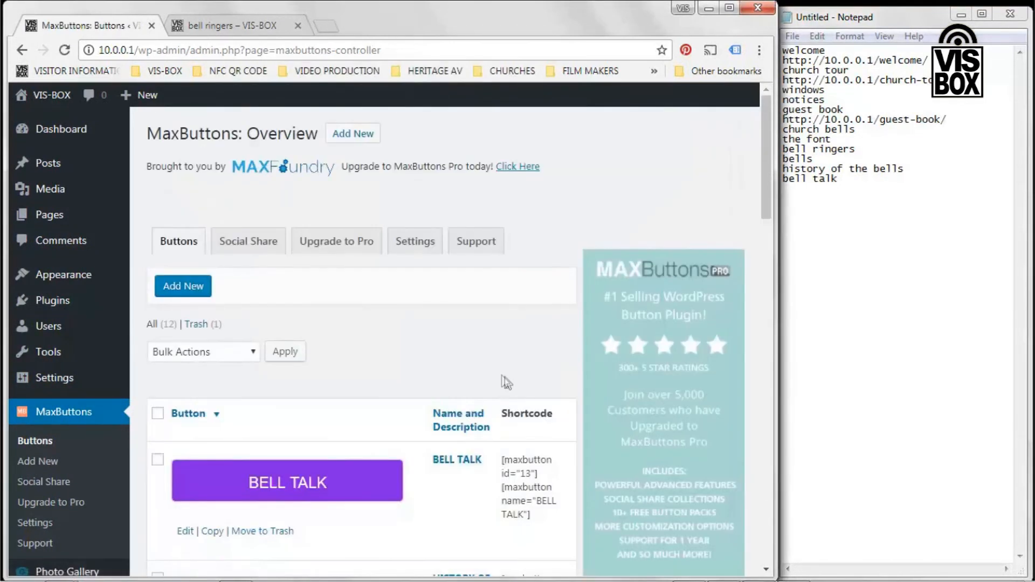
Look through the buttons in the MaxButtons overview, from BELL TALK down to THE FONT
{"action": "scroll", "coordinate": [506, 380], "scroll_direction": "down", "scroll_amount": 4}
{"action": "scroll", "coordinate": [426, 437], "scroll_direction": "down", "scroll_amount": 4}
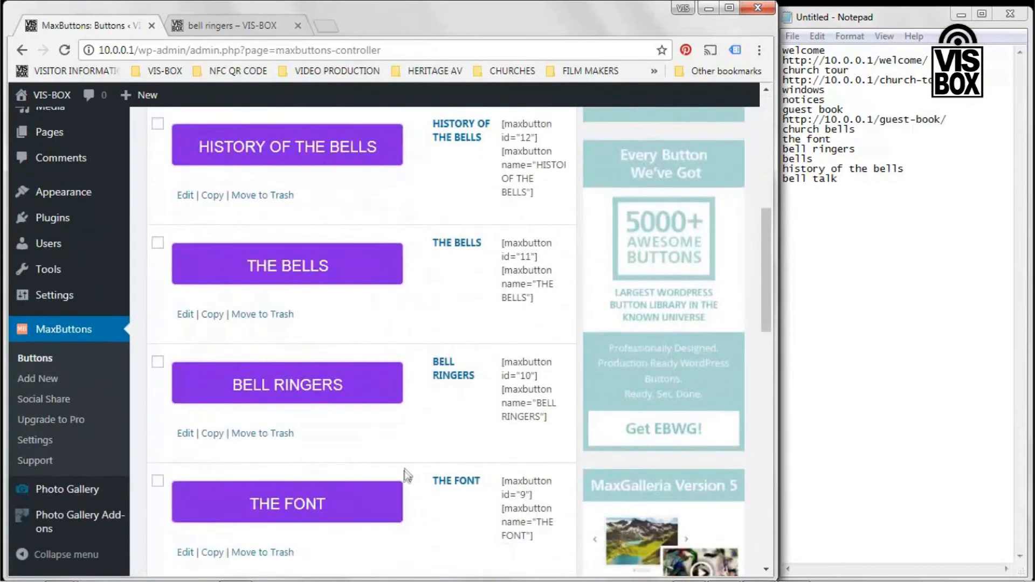
{"action": "scroll", "coordinate": [408, 461], "scroll_direction": "down", "scroll_amount": 1}
{"action": "scroll", "coordinate": [409, 461], "scroll_direction": "up", "scroll_amount": 9}
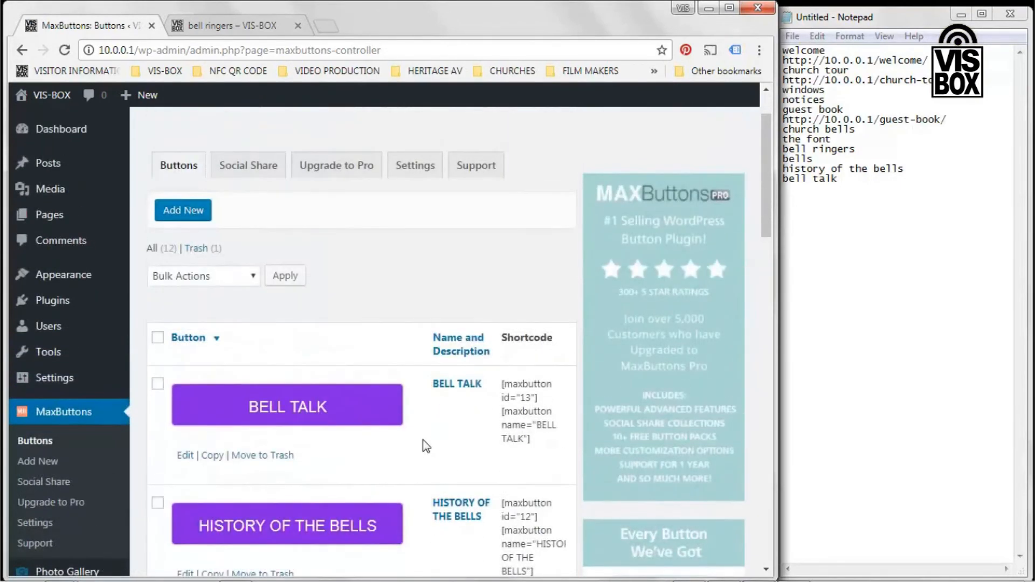
{"action": "scroll", "coordinate": [426, 448], "scroll_direction": "down", "scroll_amount": 1}
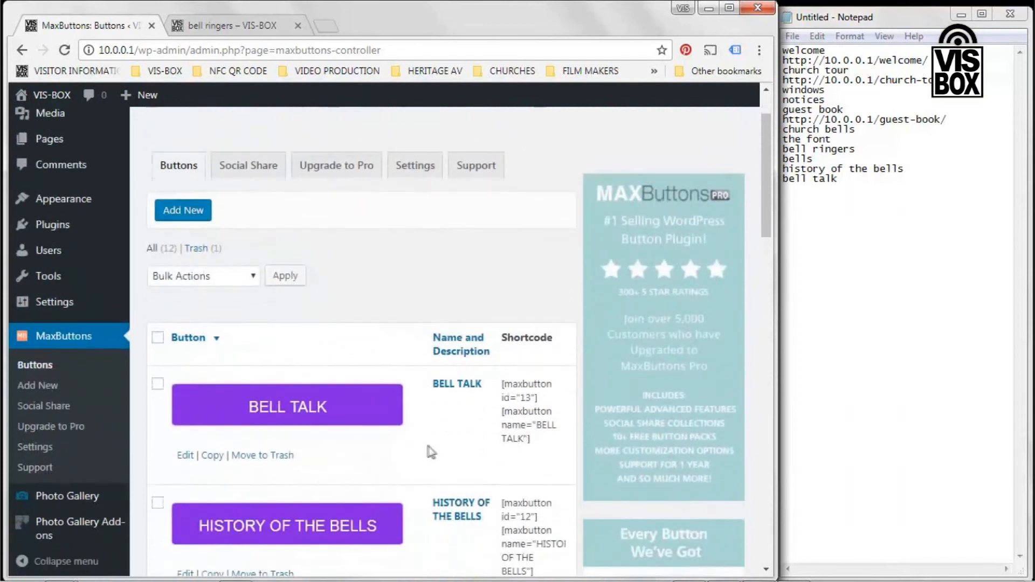
{"action": "scroll", "coordinate": [425, 450], "scroll_direction": "up", "scroll_amount": 1}
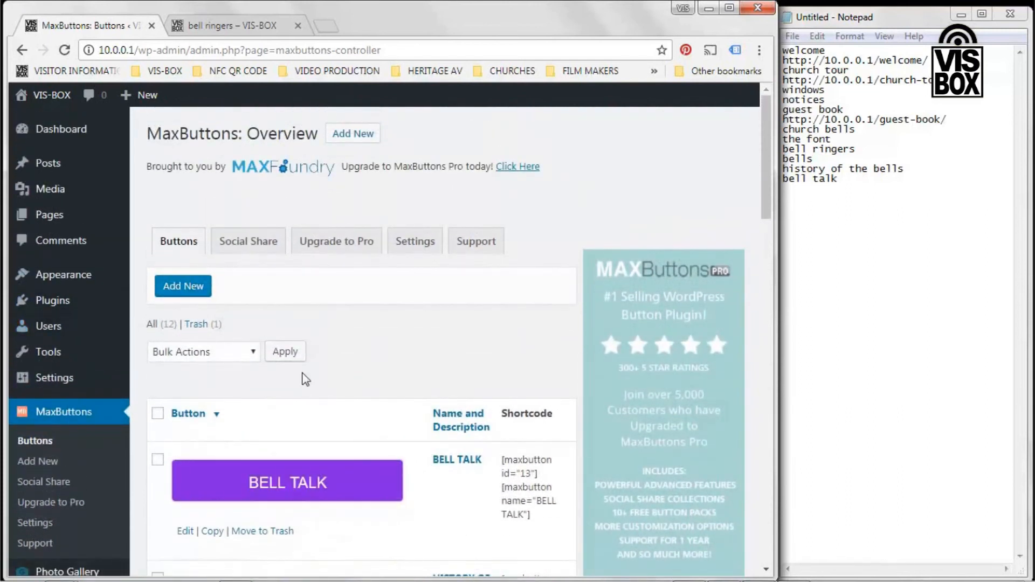
Open the site's list of pages and check the layout in demonstration plan.jpg in Windows Photo Viewer
{"action": "mouse_move", "coordinate": [50, 218]}
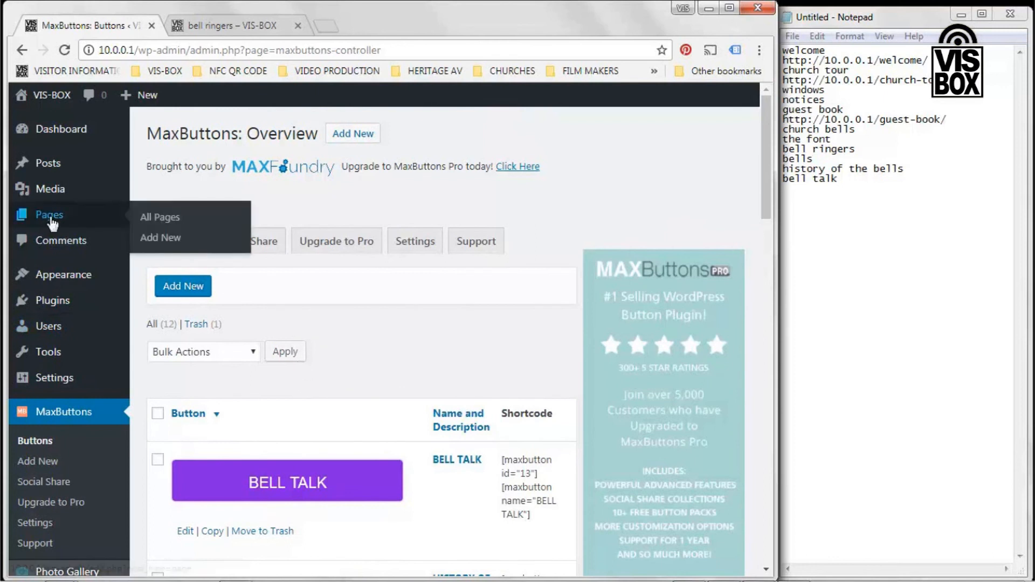
{"action": "left_click", "coordinate": [50, 215]}
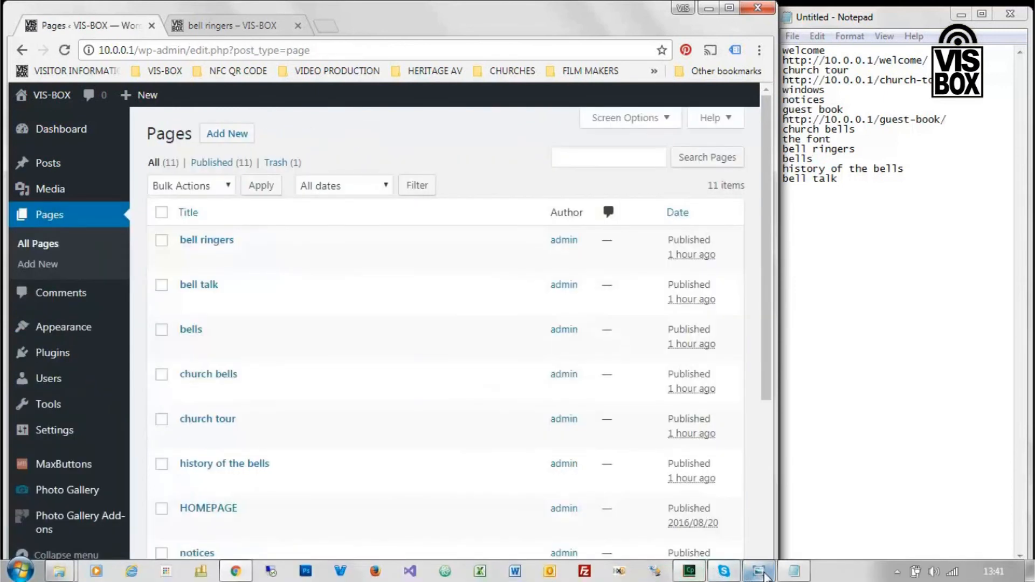
{"action": "left_click", "coordinate": [759, 572]}
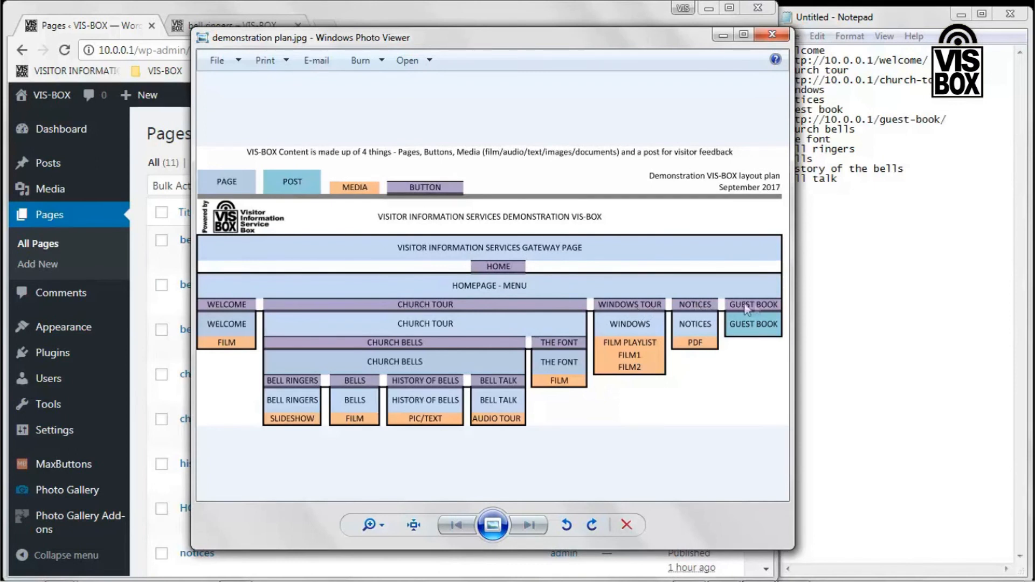
{"action": "left_click", "coordinate": [726, 38]}
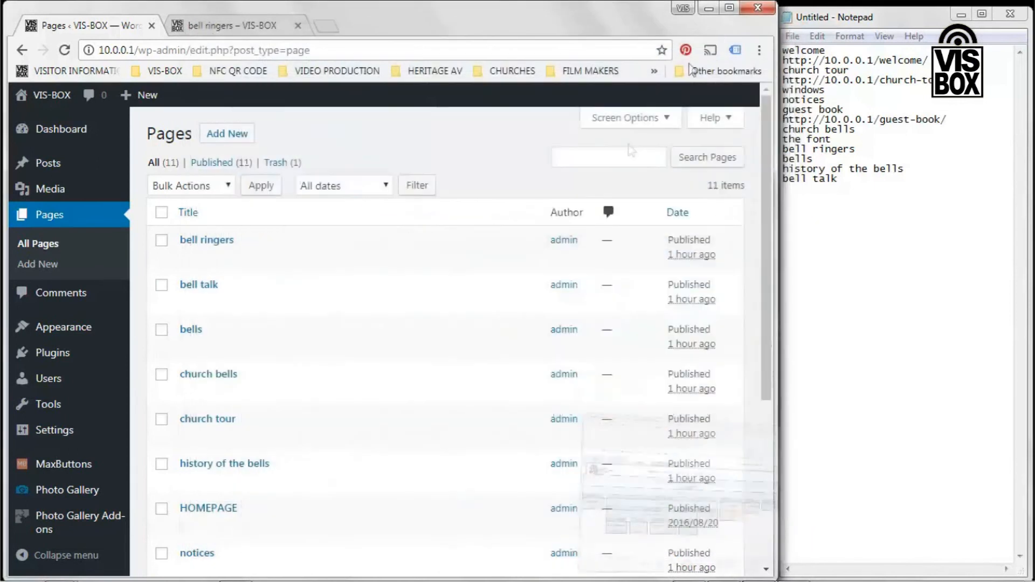